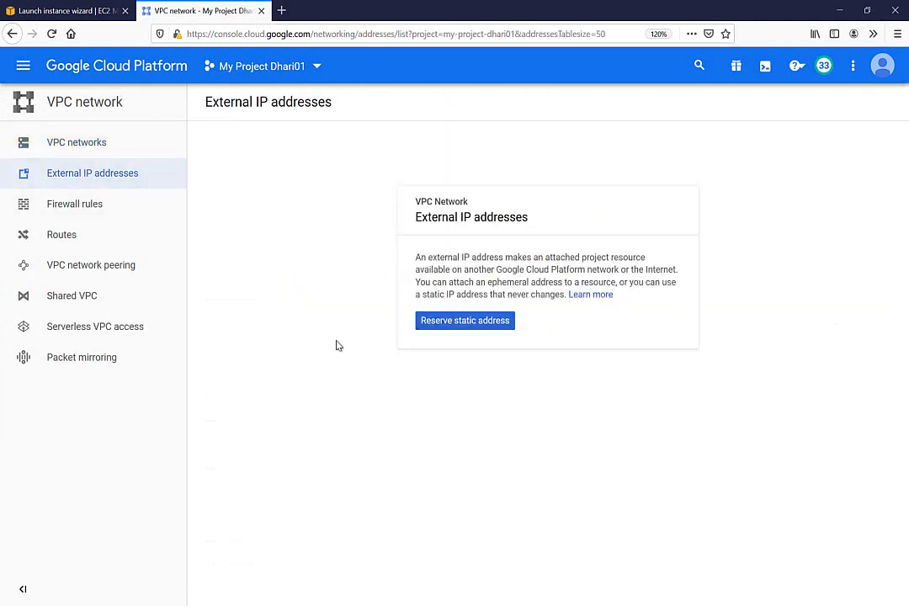
Step: Reserve a static external address named vpn00 in us-central1
click(456, 324)
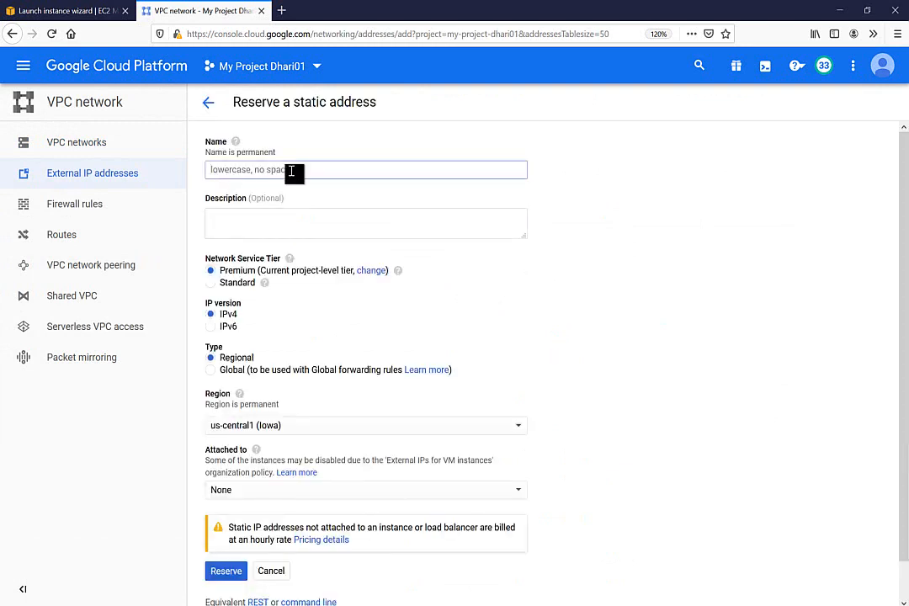
text(v)
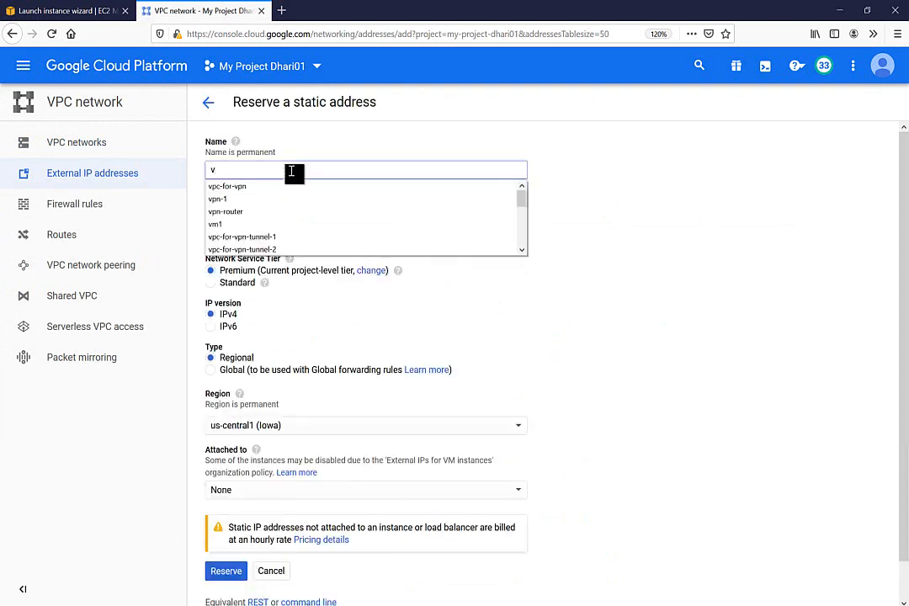
text(pn0)
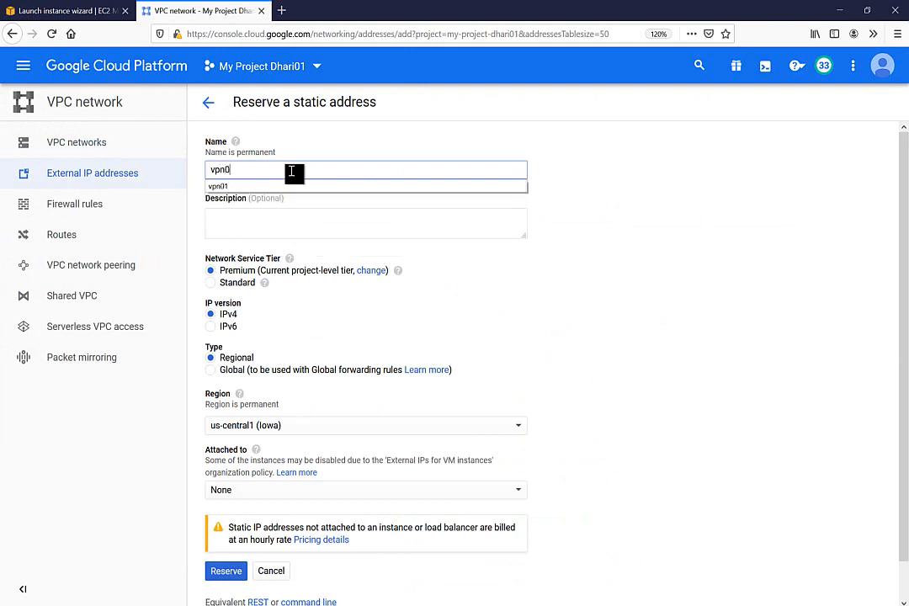
text(0)
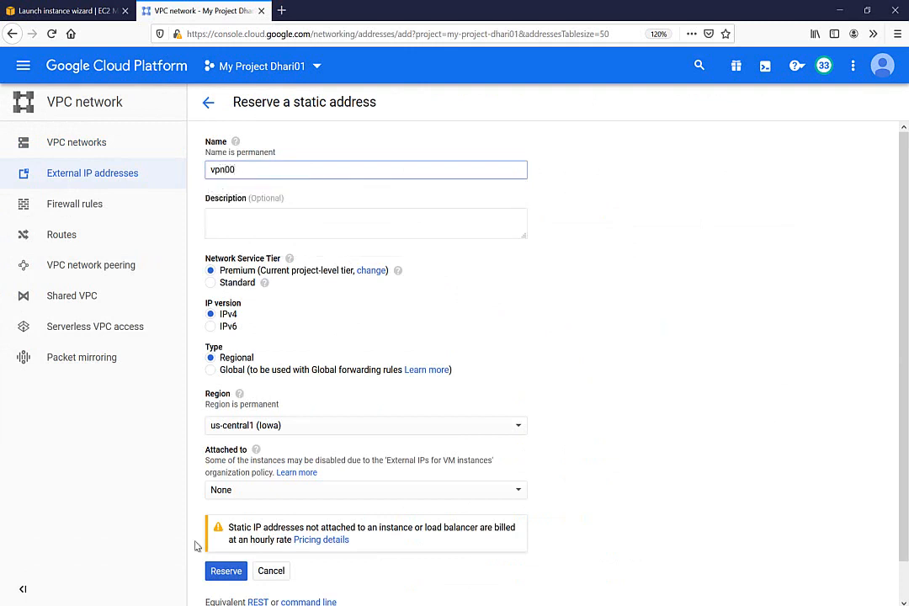
click(227, 571)
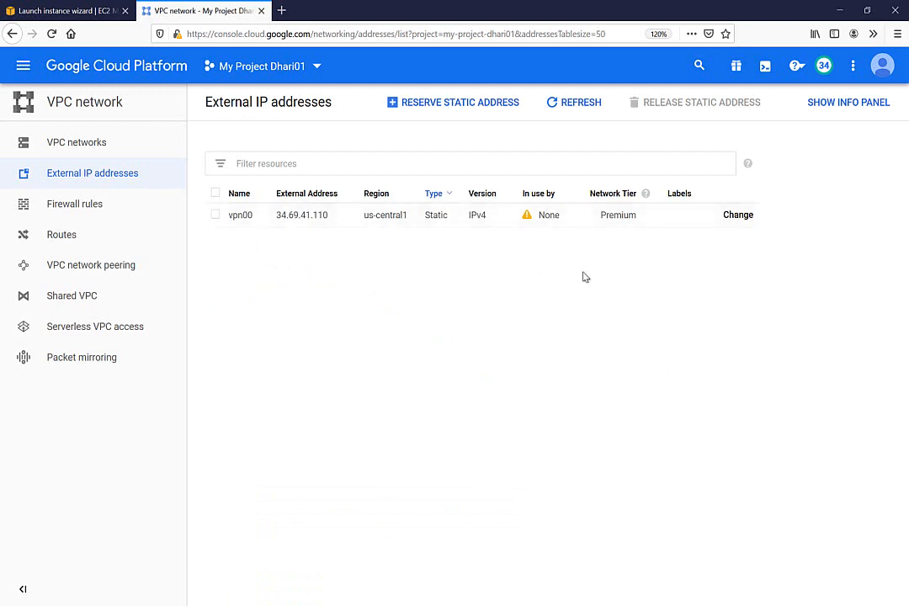
Step: Copy the new address 34.69.41.110 and switch back to the AWS launch page
double_click(304, 215)
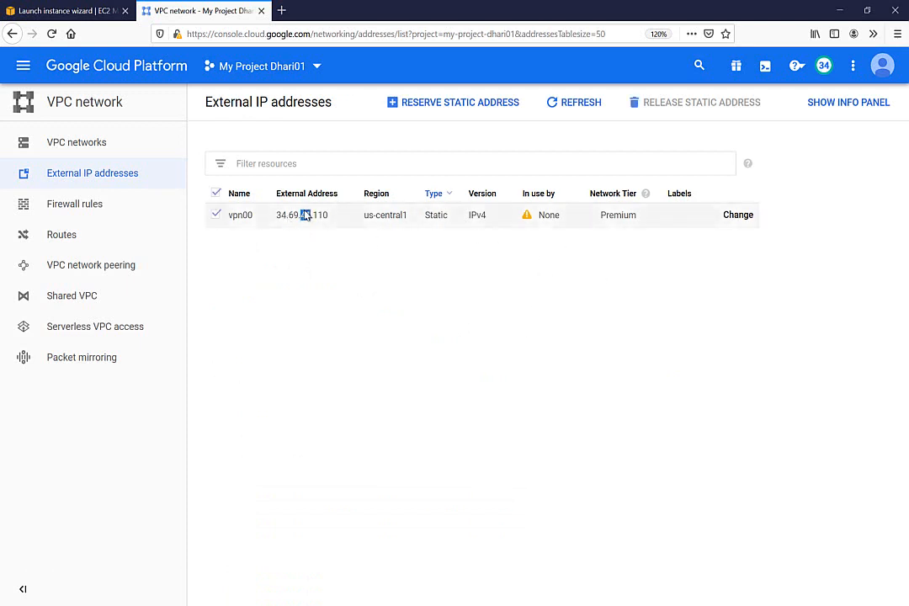
right_click(305, 215)
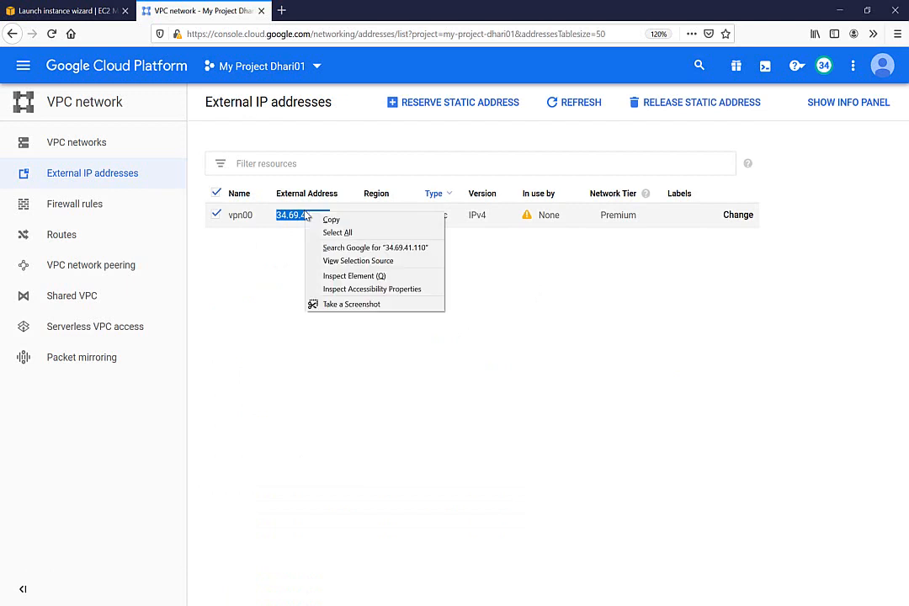
click(320, 220)
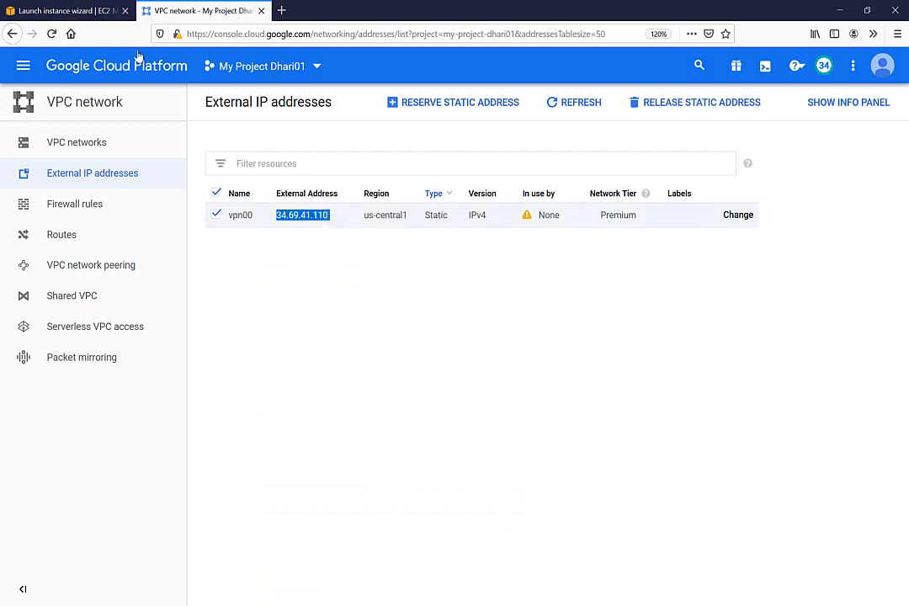
click(73, 11)
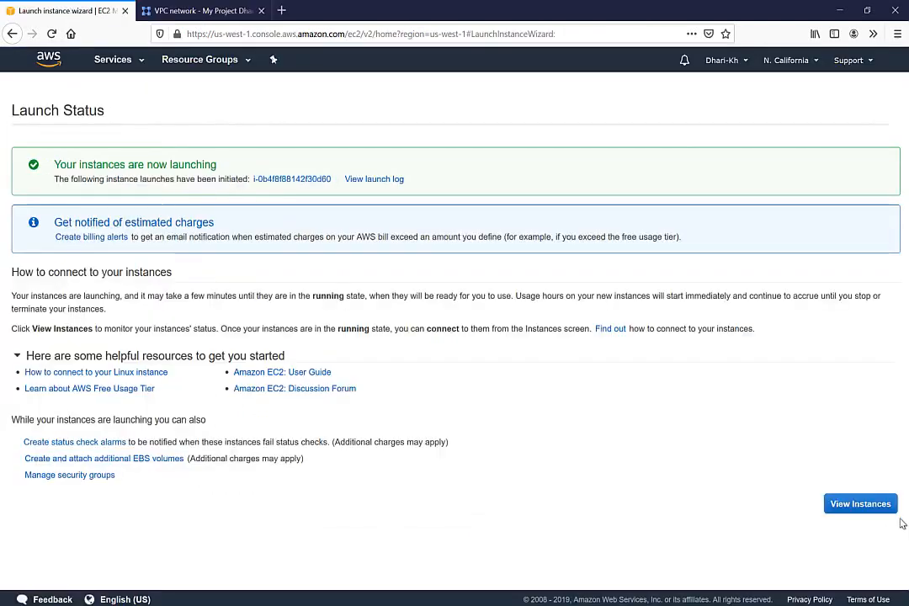
Step: Go from the EC2 instances list to the VPC console's list of VPCs
click(876, 504)
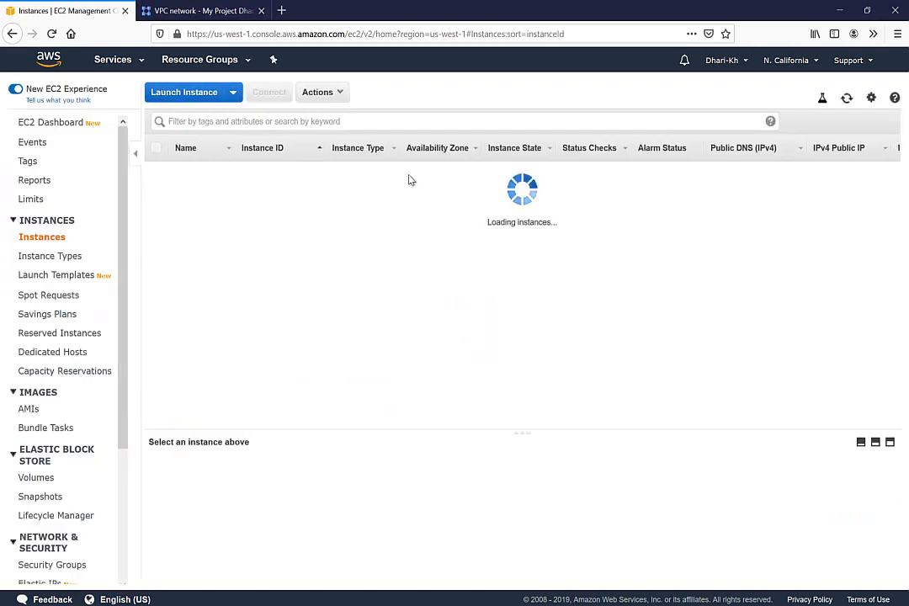
click(100, 59)
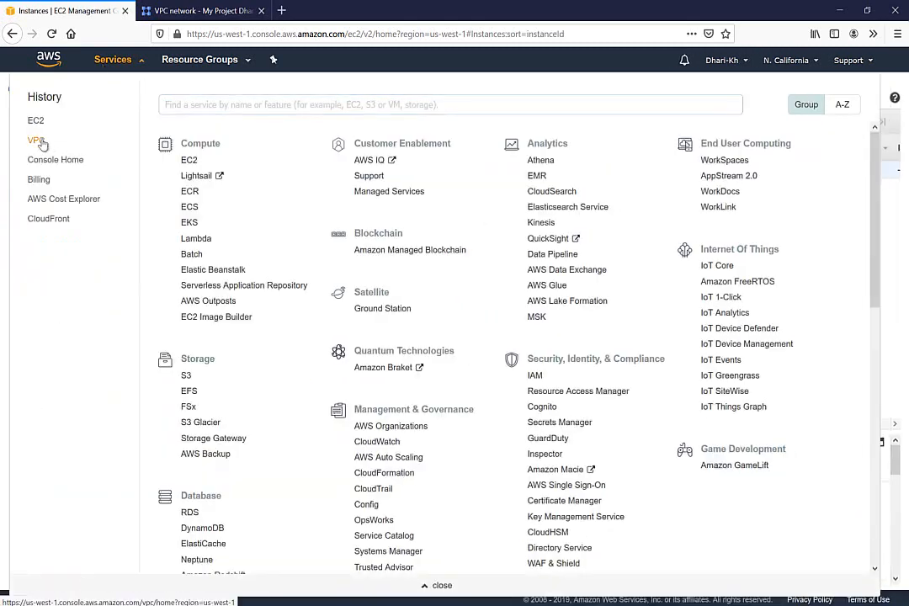
click(38, 142)
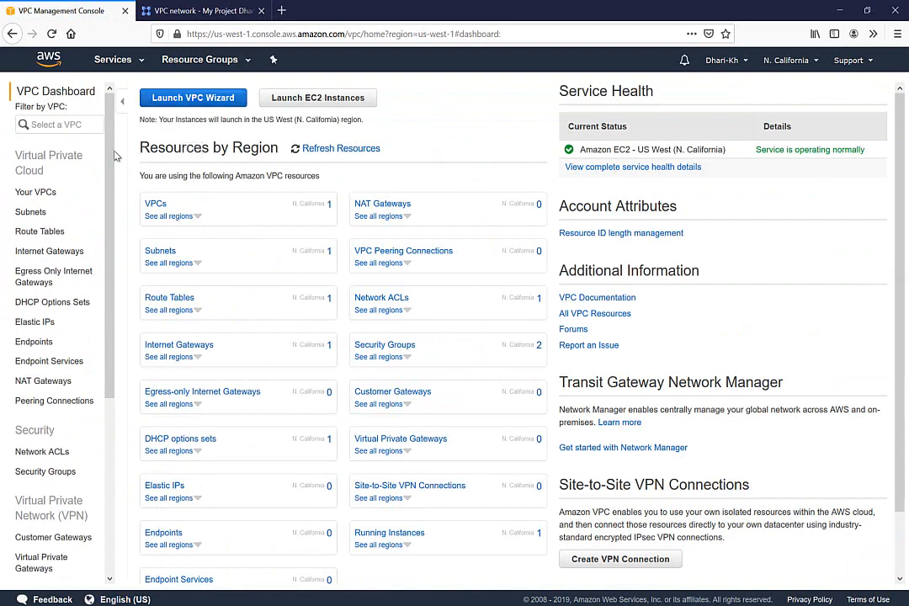
click(37, 192)
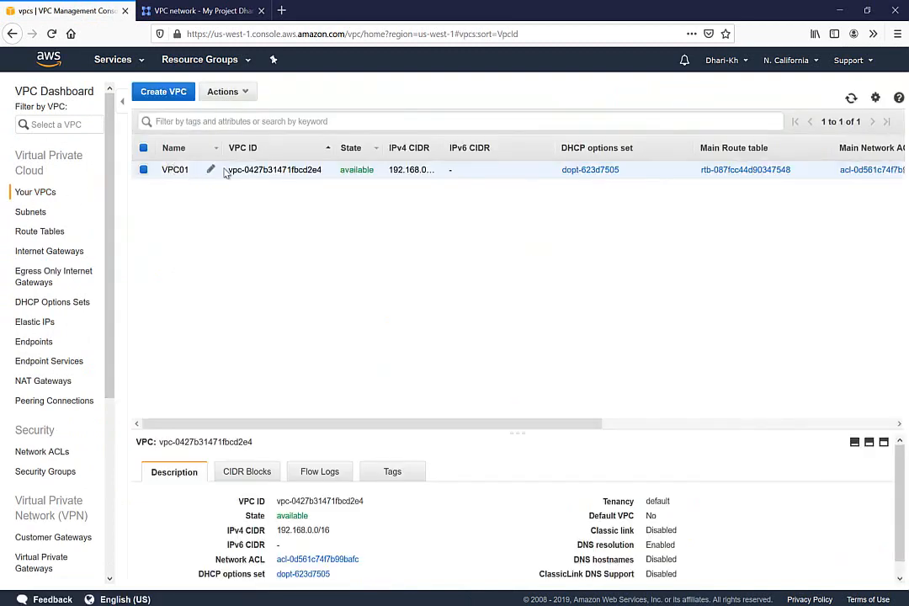
Step: Select VPC01's IPv4 CIDR 192.168.0.0/16 and enlarge the details pane to show all fields
double_click(426, 172)
double_click(330, 530)
click(330, 530)
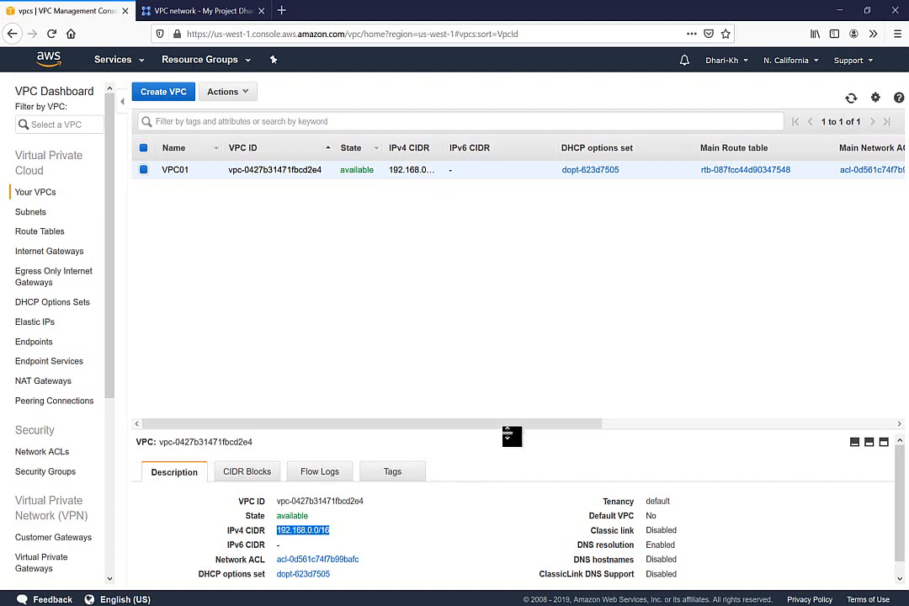
drag(510, 438, 515, 290)
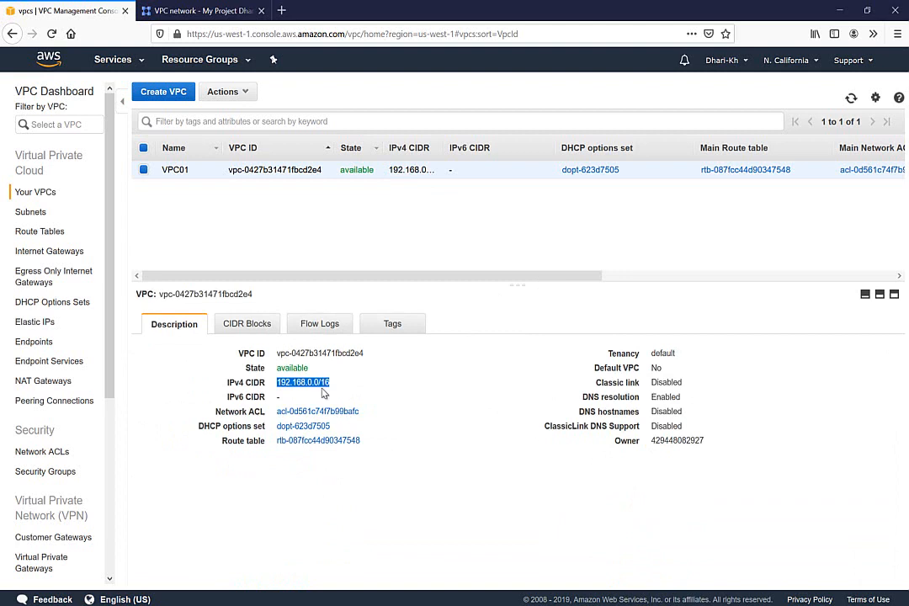
click(30, 214)
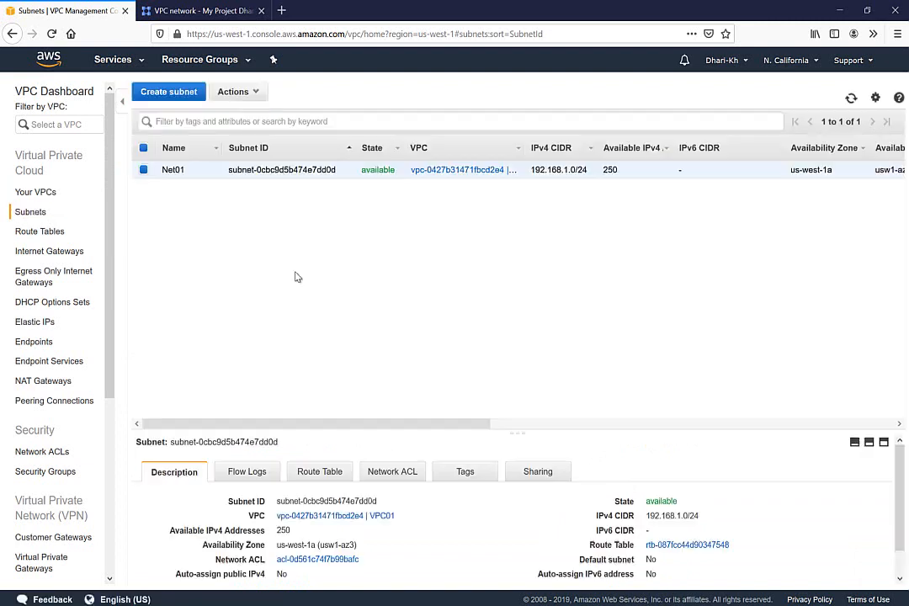
Step: Review subnet Net01 (192.168.1.0/24), the internet gateways, and the main route table's 0.0.0.0/0 route
triple_click(567, 167)
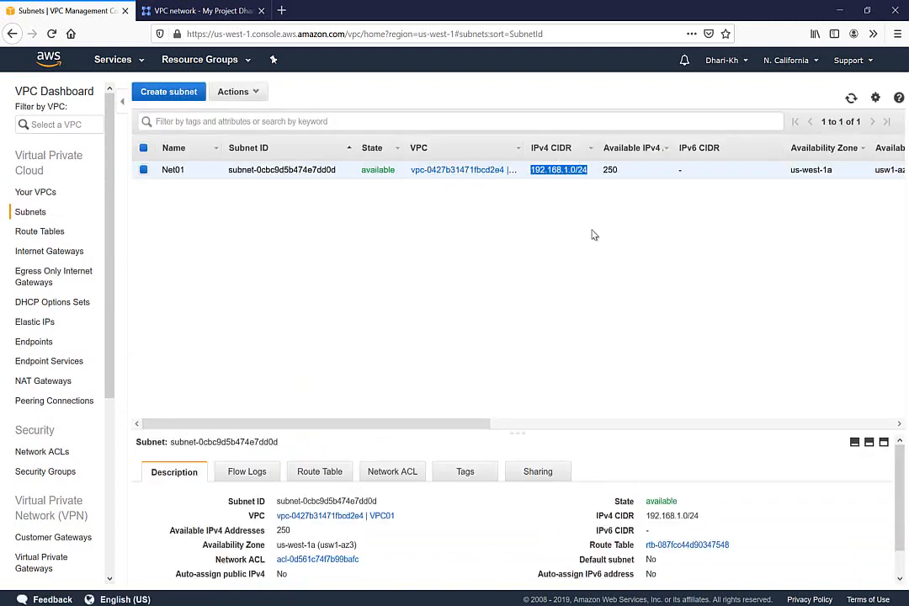
click(53, 253)
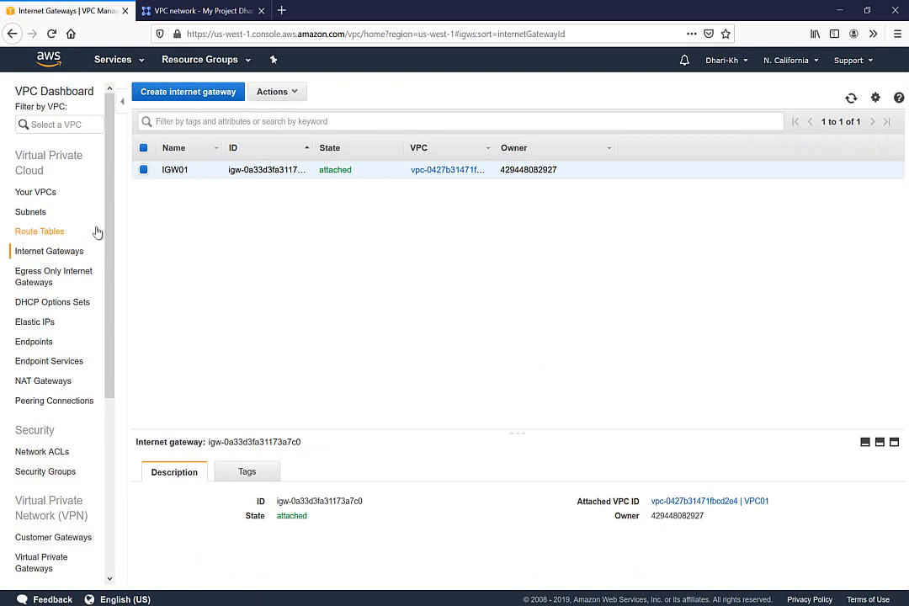
click(53, 236)
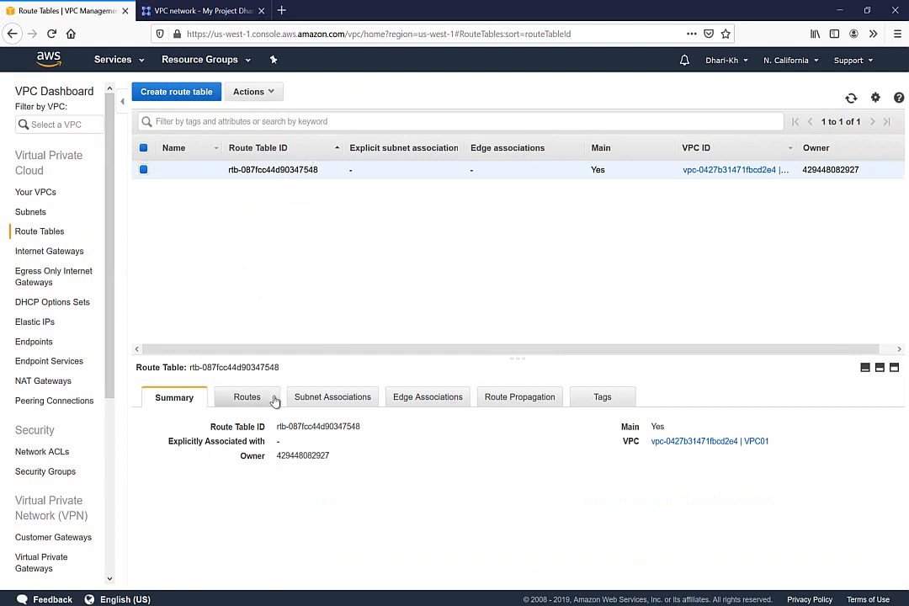
click(247, 398)
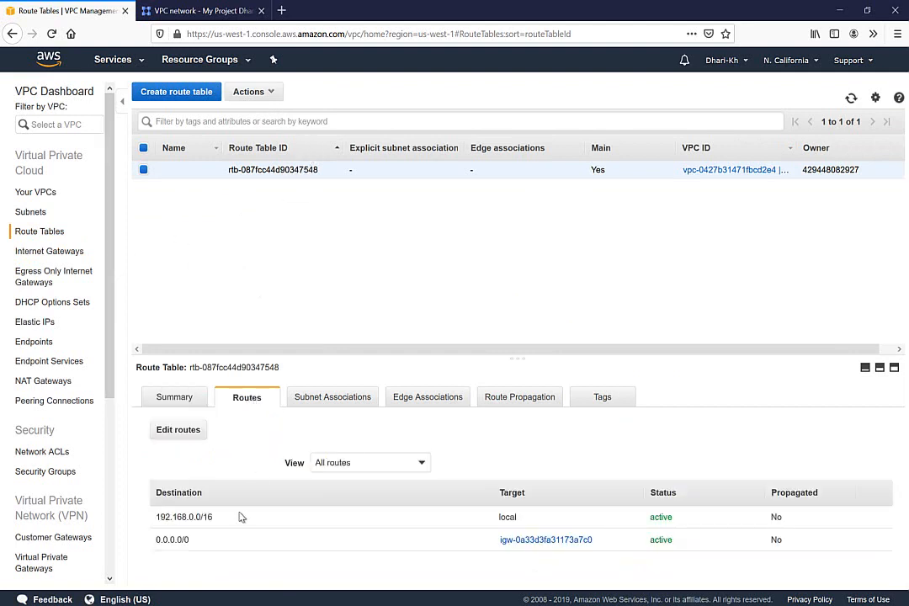
double_click(177, 540)
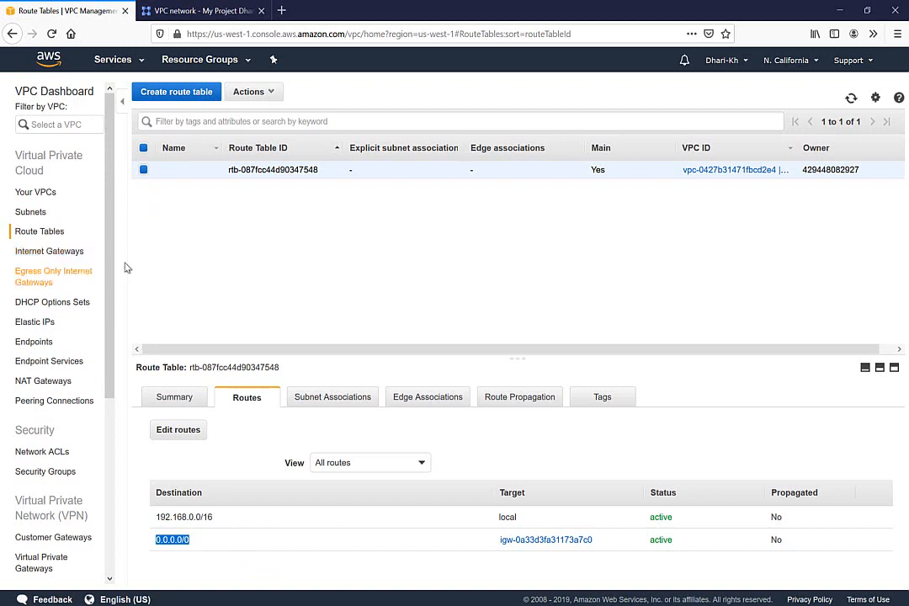
drag(109, 245, 109, 329)
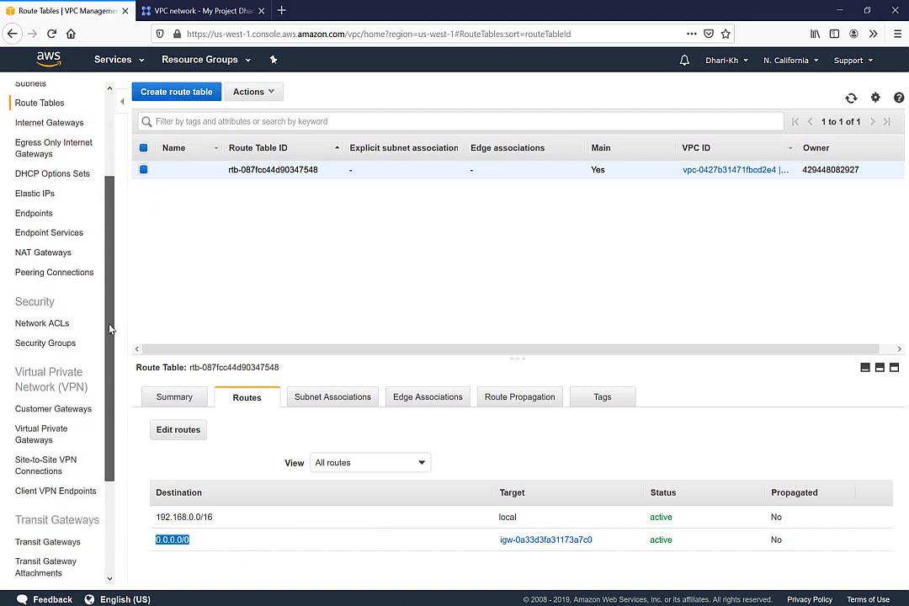
Step: Circle the AWS-side VPN GTW and step 1 in yellow on the OneNote diagram
key(alt+Tab)
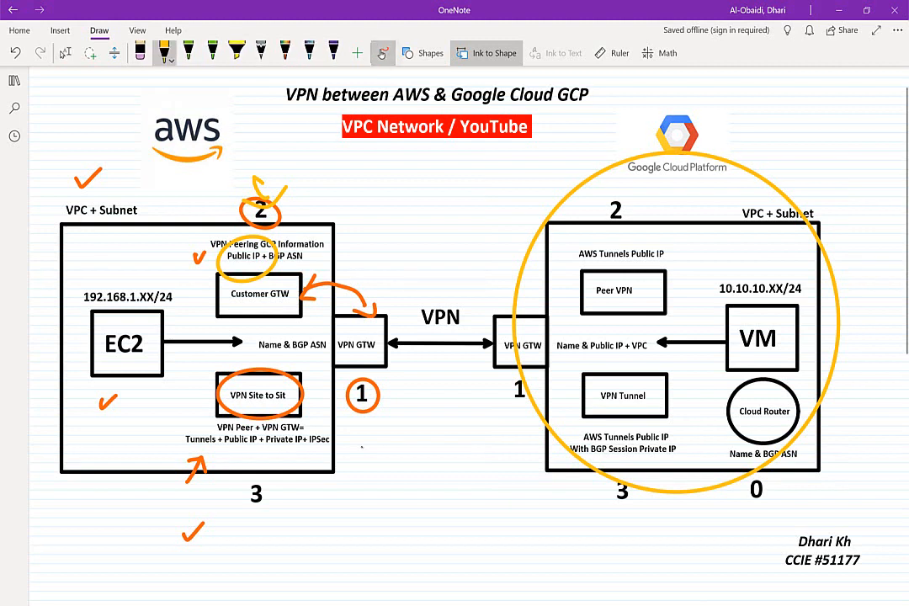
mouse_move(388, 280)
mouse_down()
mouse_move(325, 392)
mouse_move(361, 439)
mouse_up()
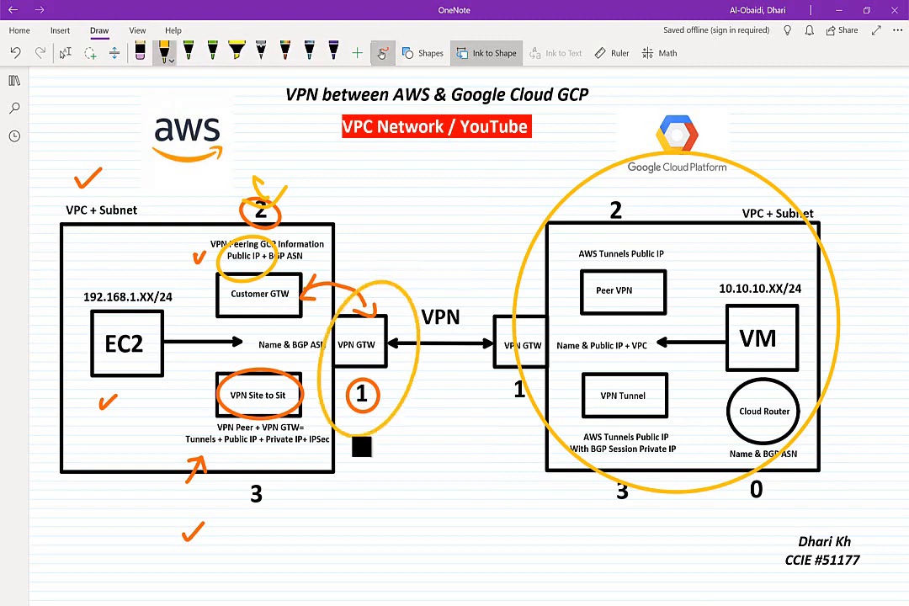
key(alt+Tab)
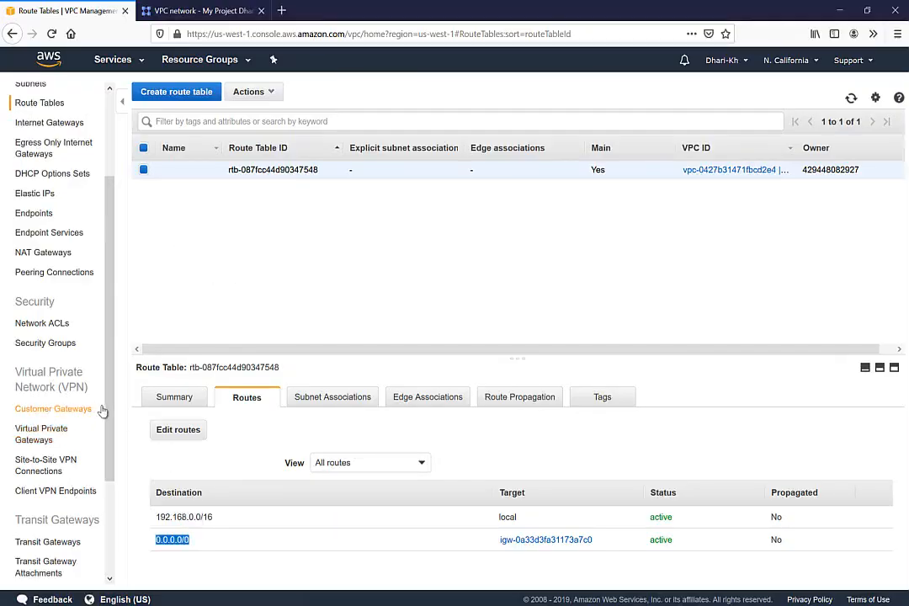
Step: Create virtual private gateway AWS-VPN with Amazon's default ASN 64512
drag(109, 417, 112, 477)
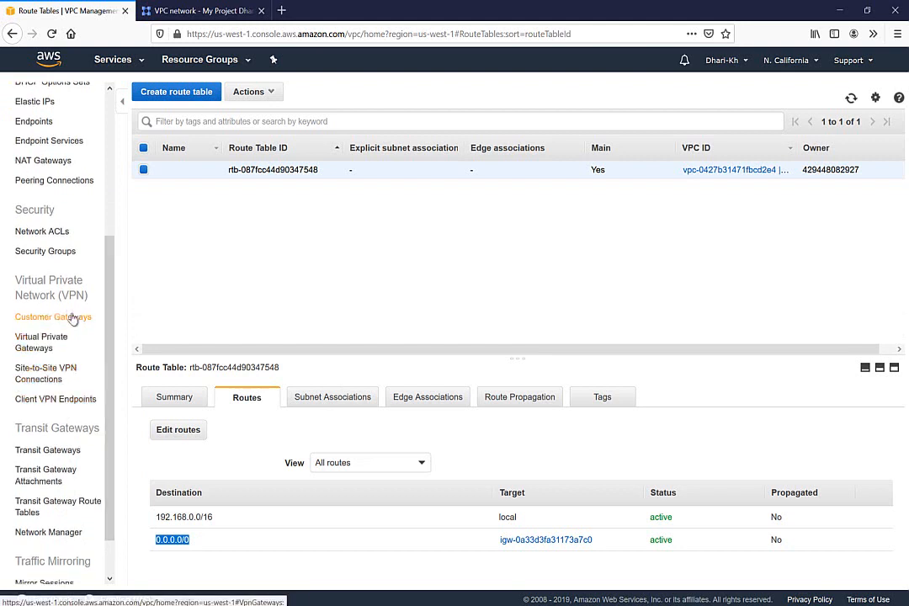
click(34, 350)
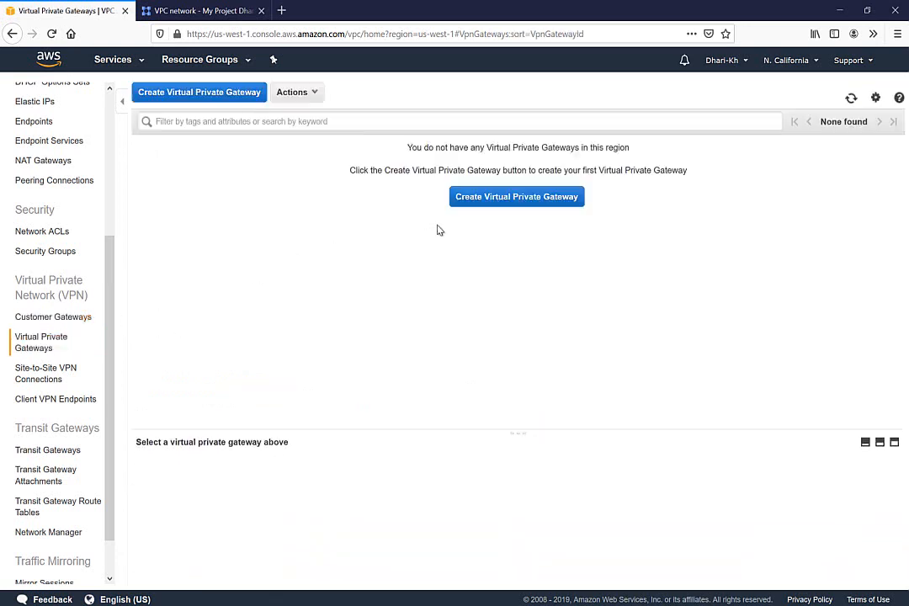
click(496, 200)
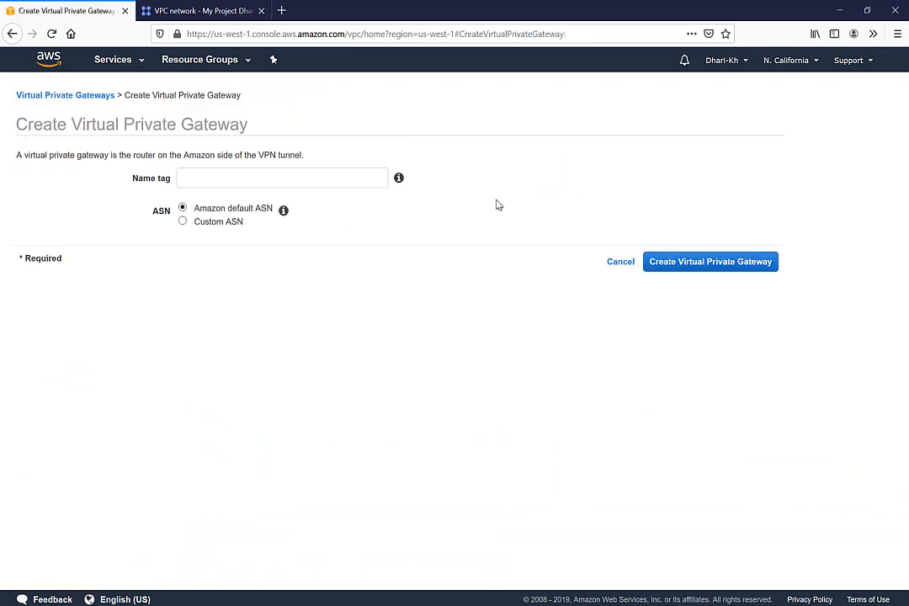
click(273, 177)
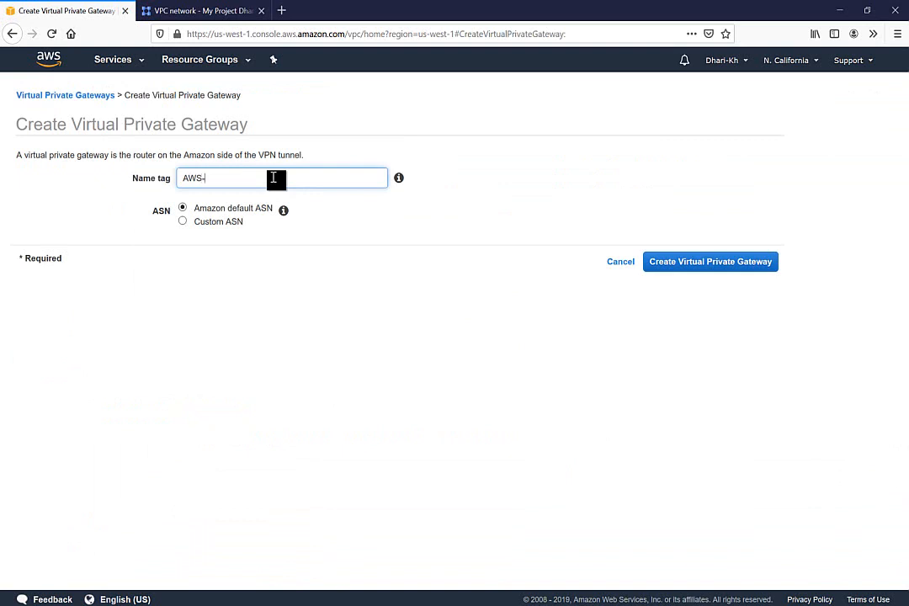
click(183, 222)
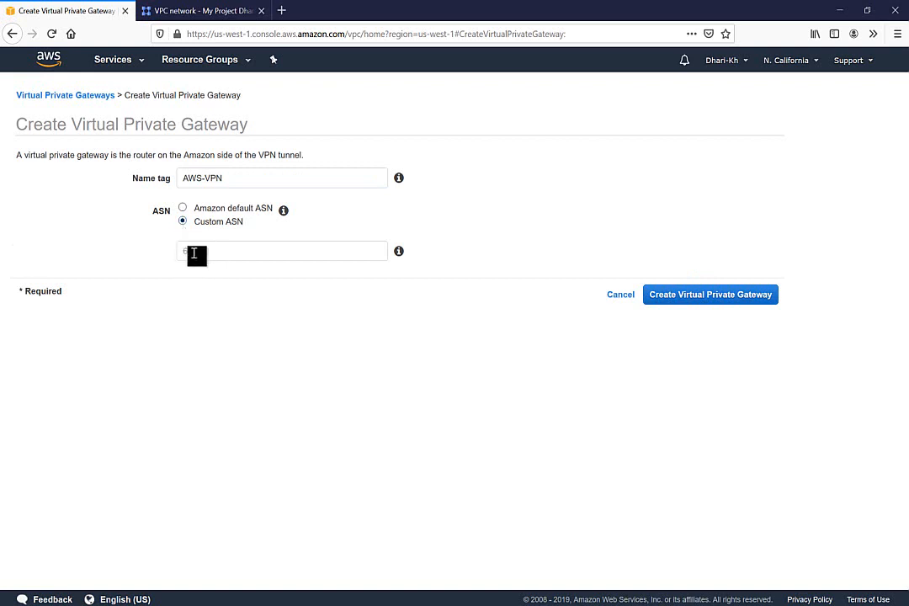
click(184, 209)
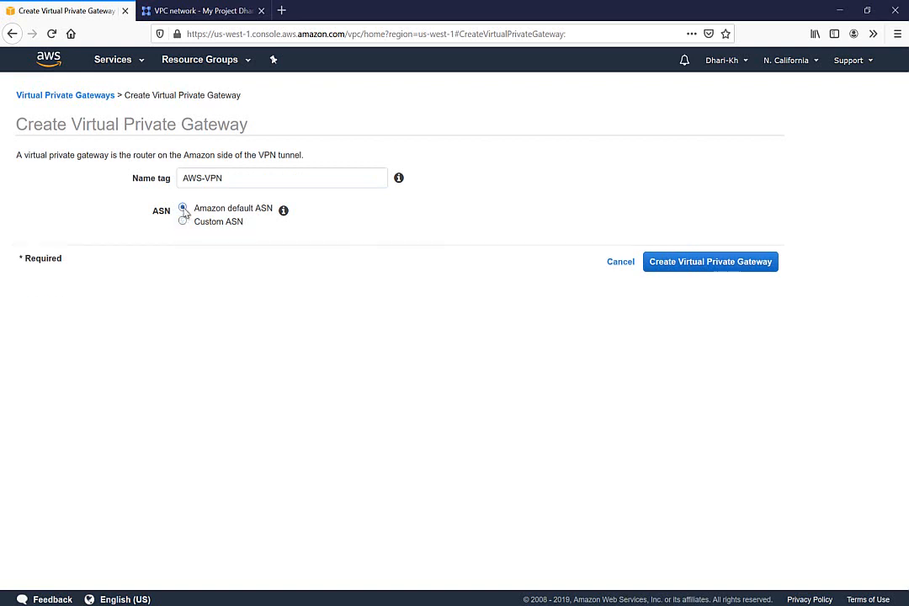
click(183, 223)
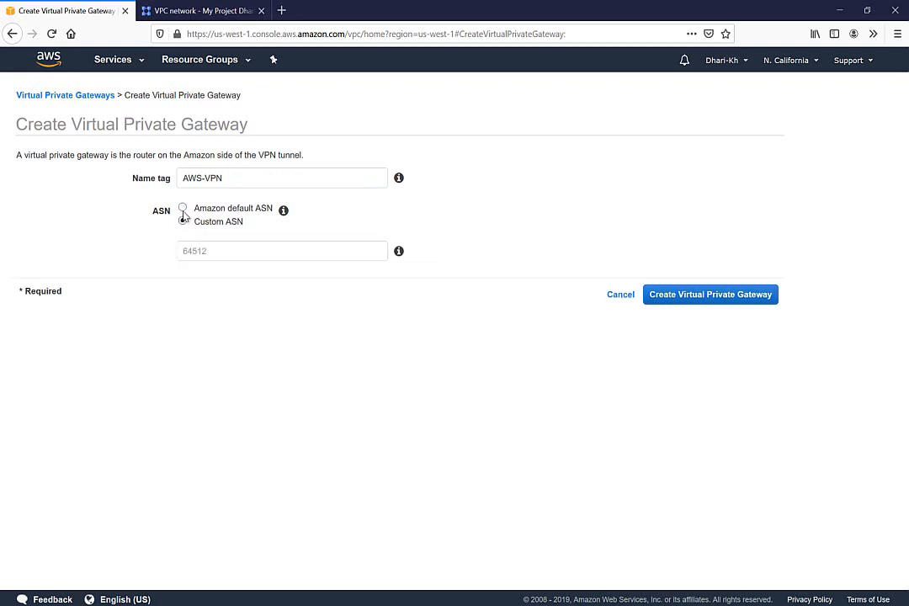
click(183, 210)
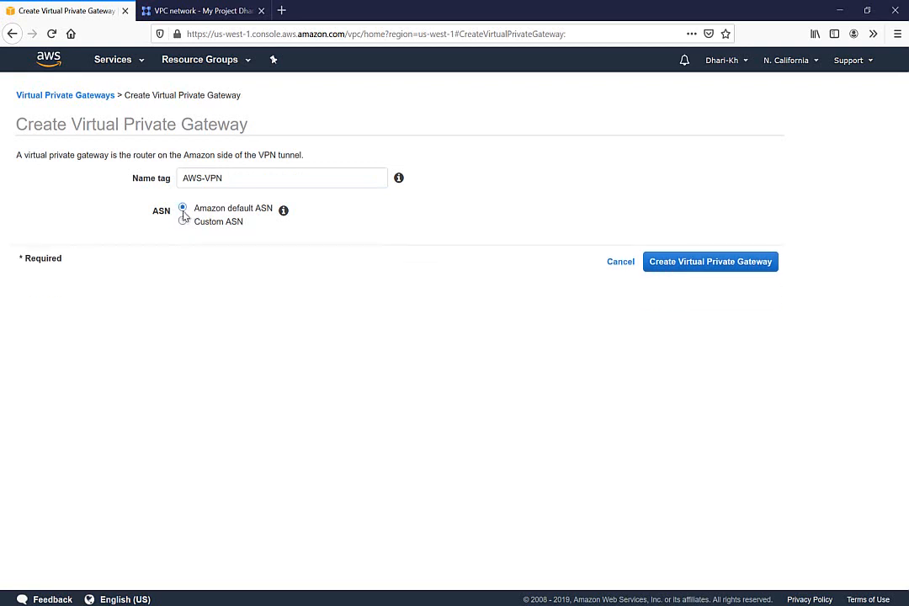
click(688, 261)
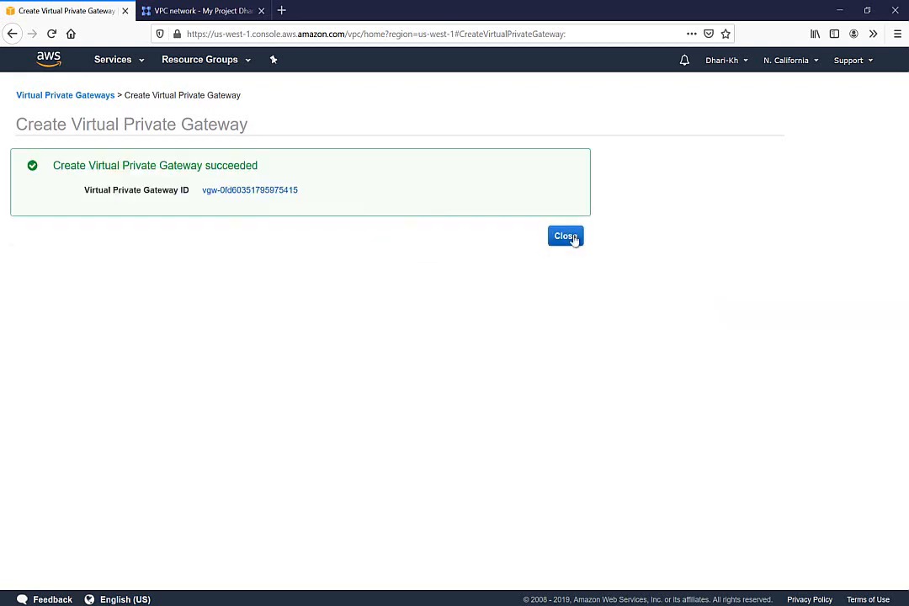
click(566, 237)
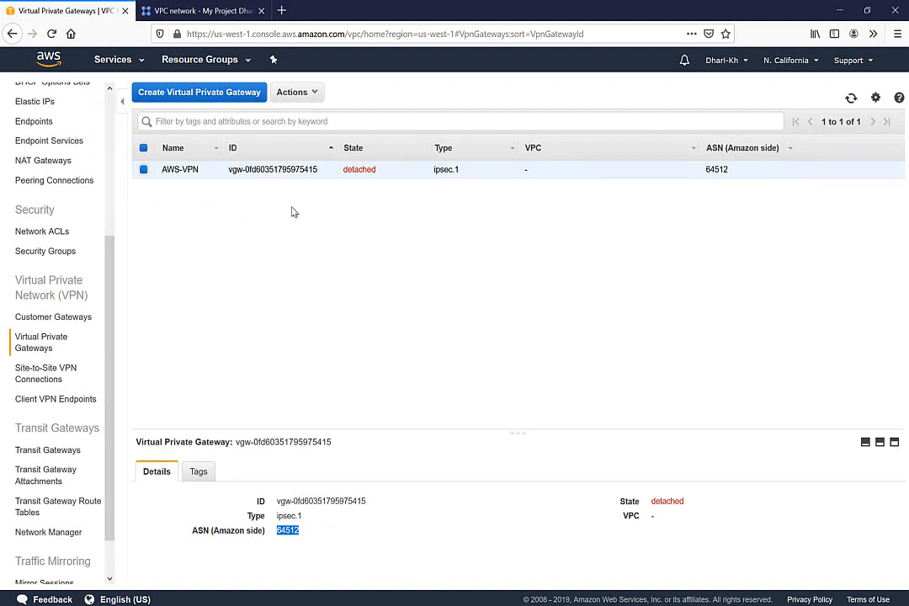
Step: Attach the AWS-VPN gateway to VPC01, then view the Customer Gateways list
click(312, 94)
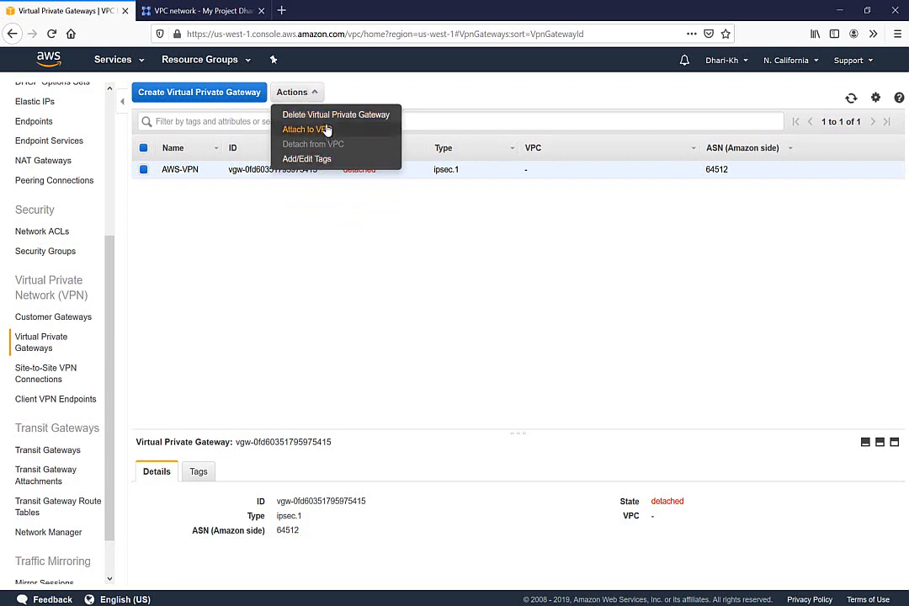
click(310, 131)
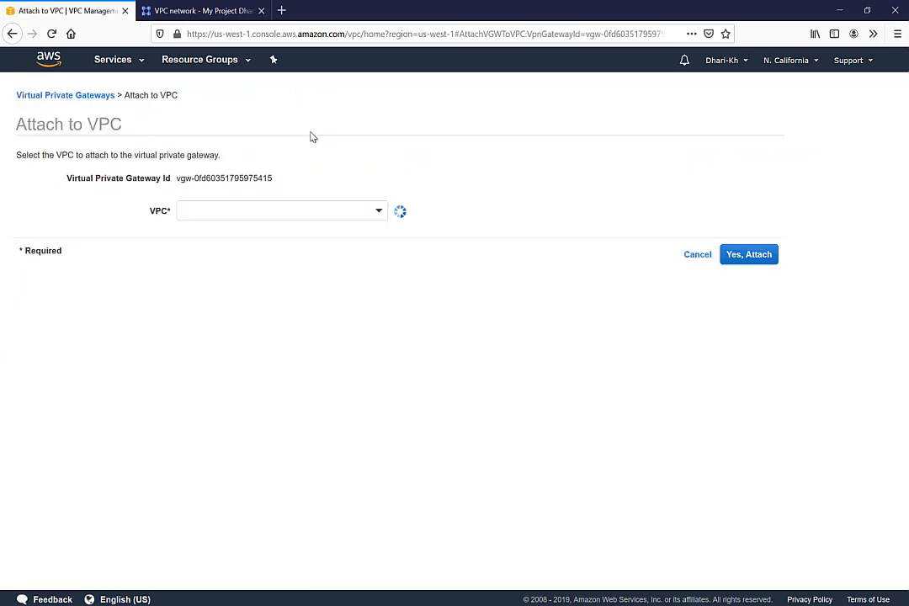
click(381, 213)
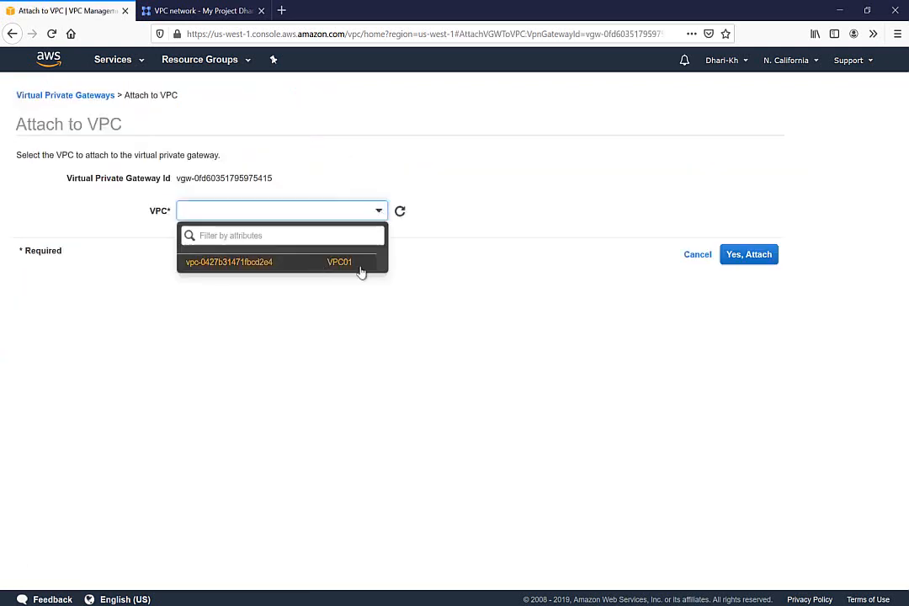
click(346, 265)
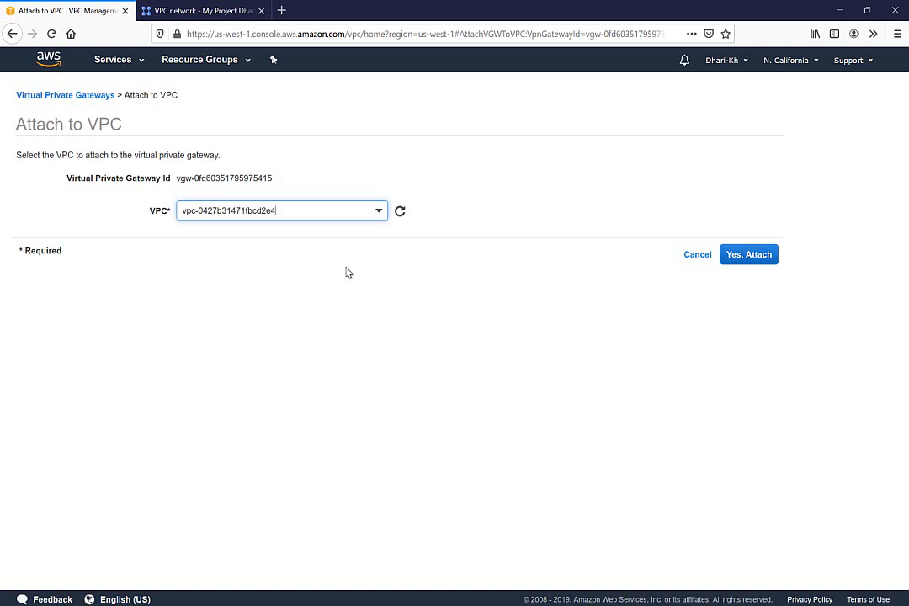
click(742, 261)
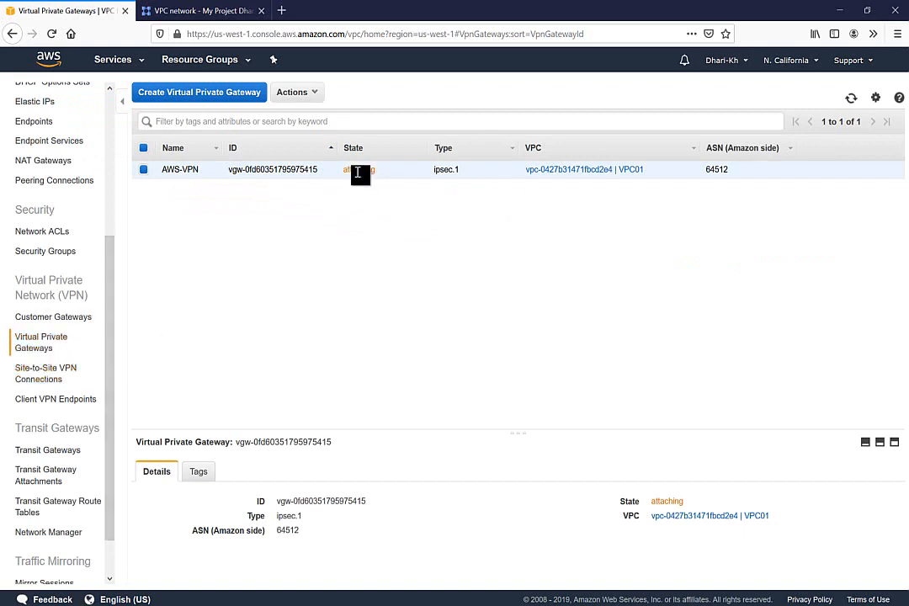
click(46, 319)
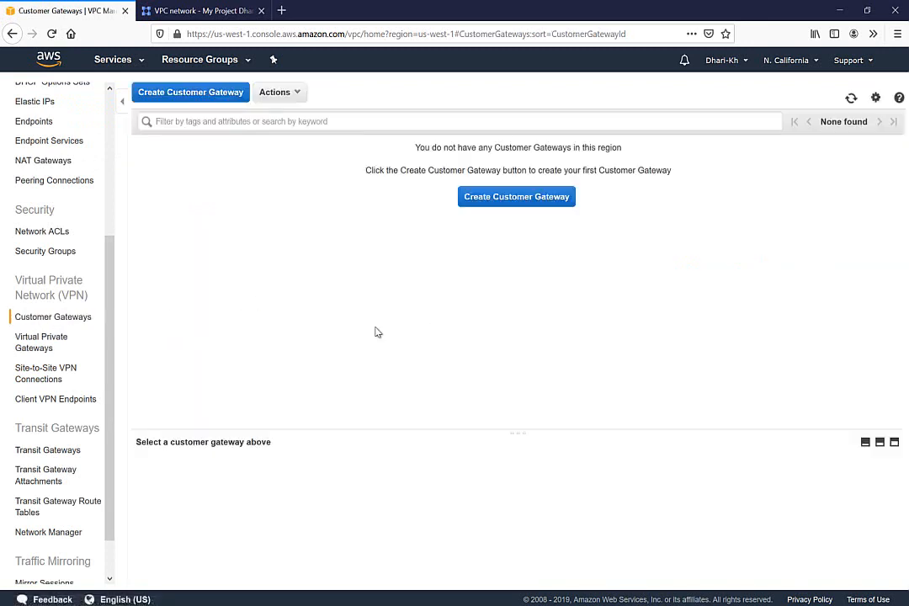
Step: Copy vpn00's IP 34.69.41.110 from GCP and start a new AWS customer gateway
click(202, 12)
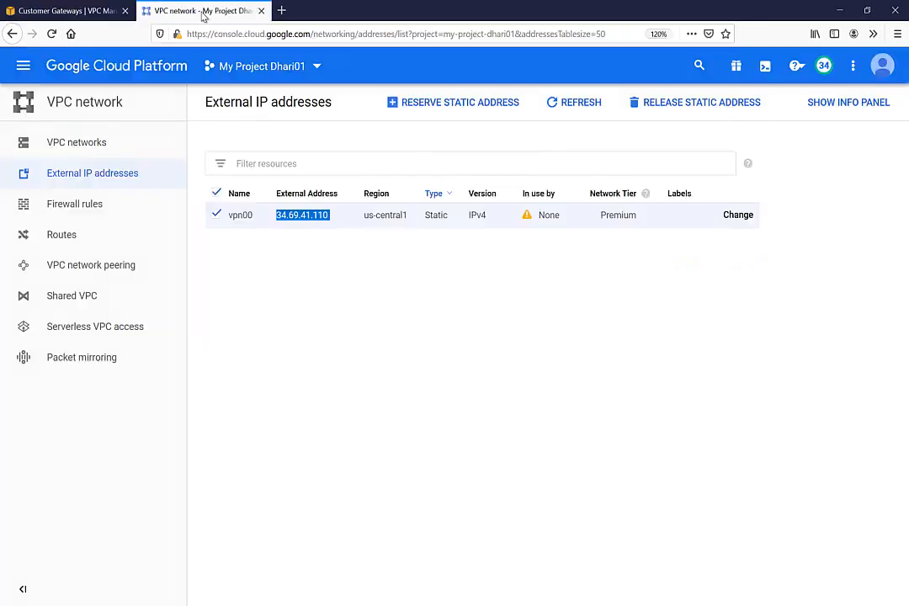
right_click(298, 216)
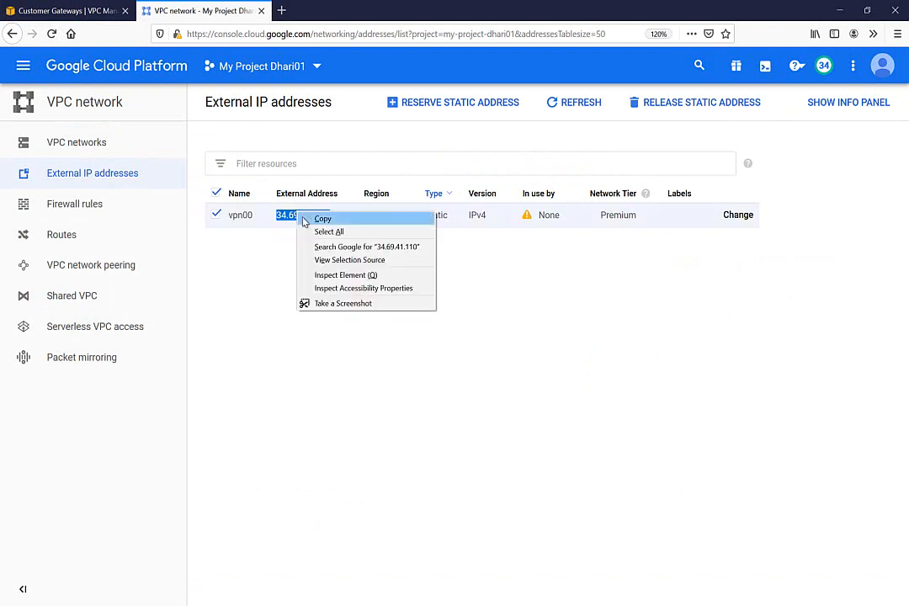
click(310, 223)
click(84, 9)
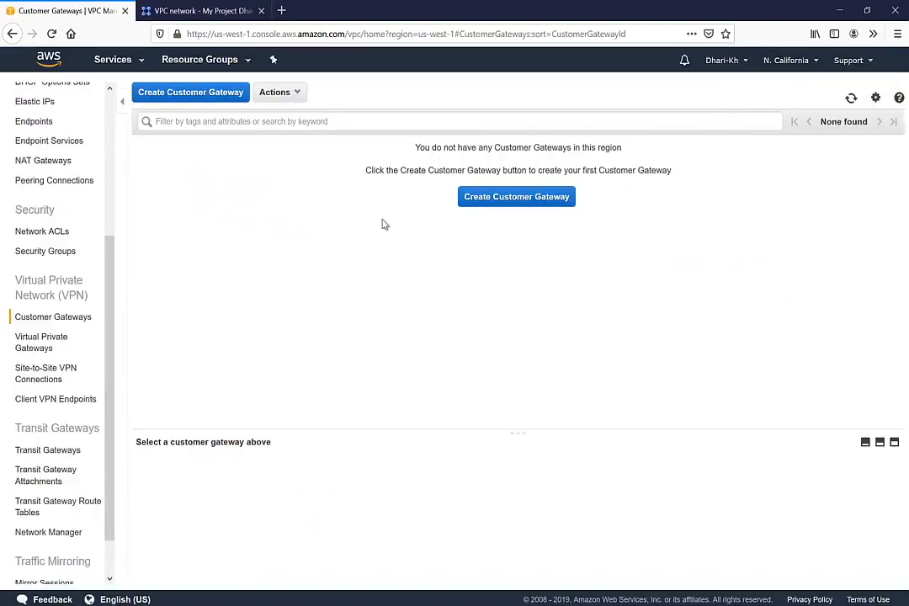
click(503, 202)
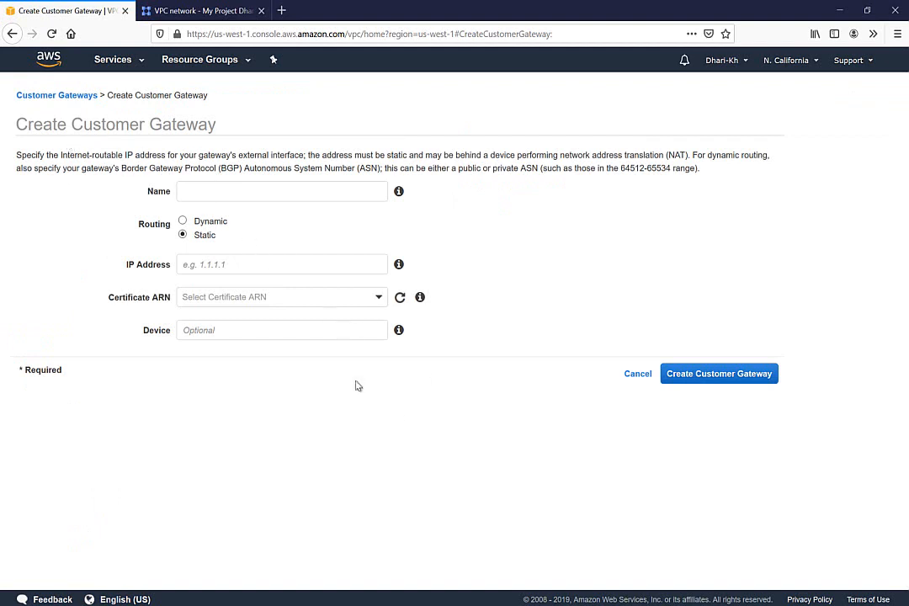
mouse_move(363, 581)
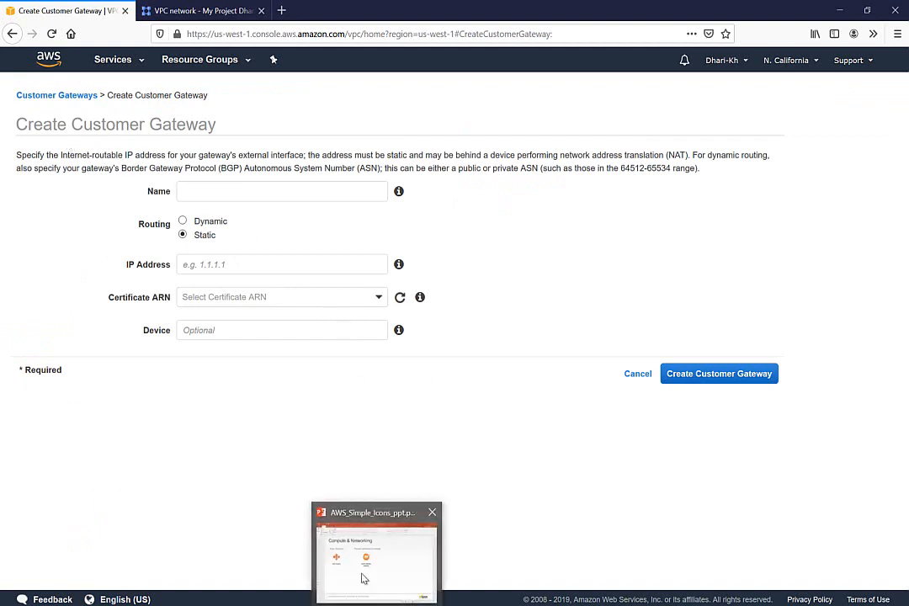
Step: Undo the earlier ink circles and checks on the OneNote VPN diagram
click(351, 602)
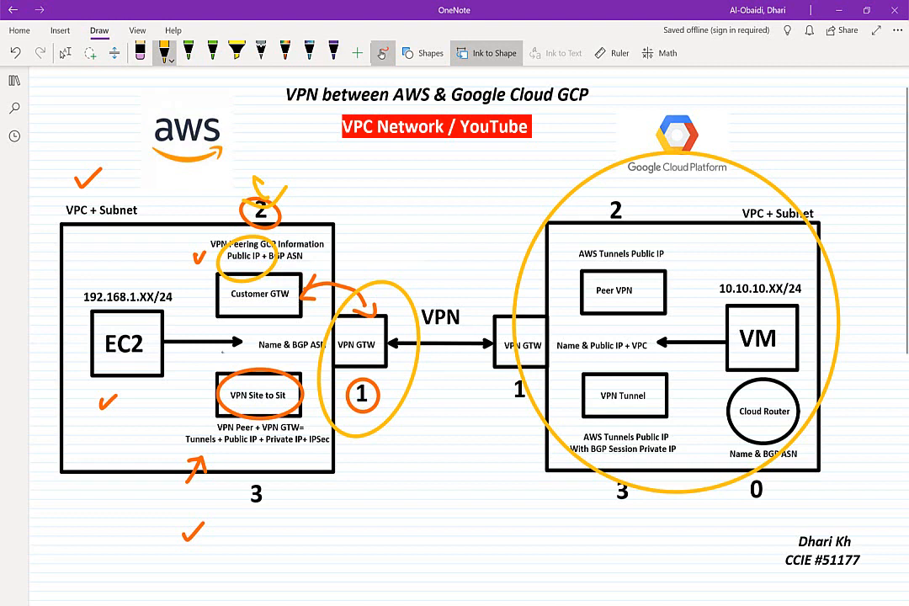
key(ctrl+z)
key(ctrl+z)
key(ctrl+z)
key(ctrl+z)
key(ctrl+z)
key(ctrl+z)
key(ctrl+z)
key(ctrl+z)
key(ctrl+z)
key(ctrl+z)
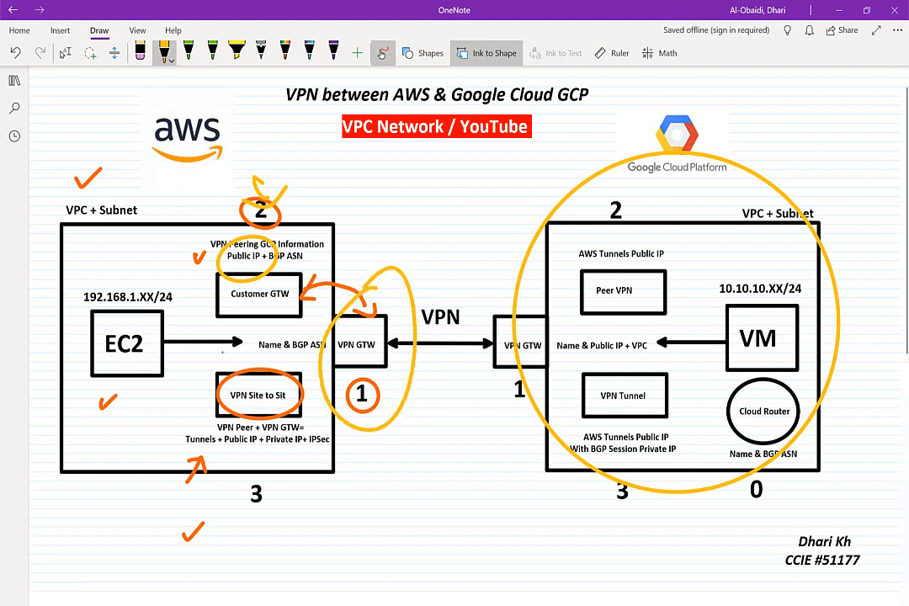
key(ctrl+z)
key(ctrl+z)
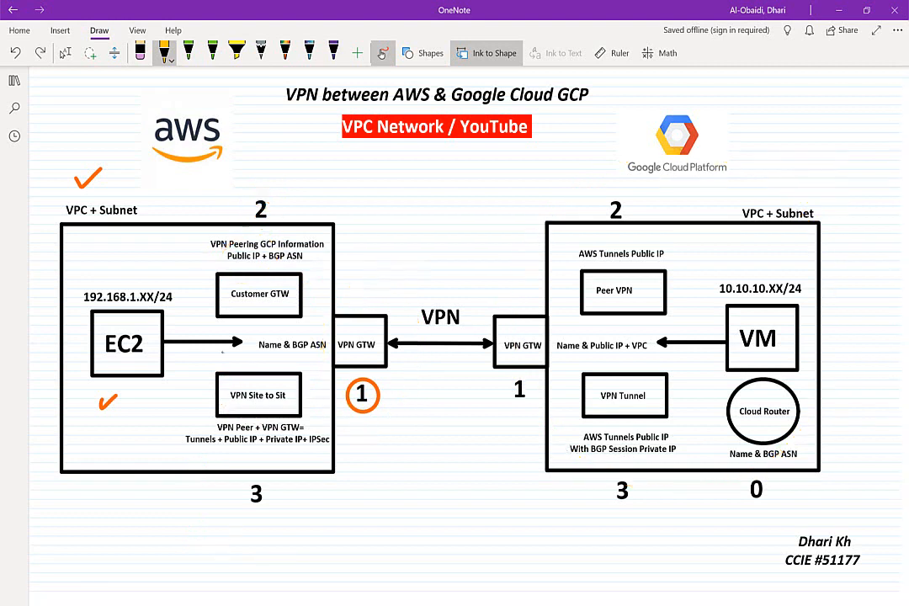
click(65, 53)
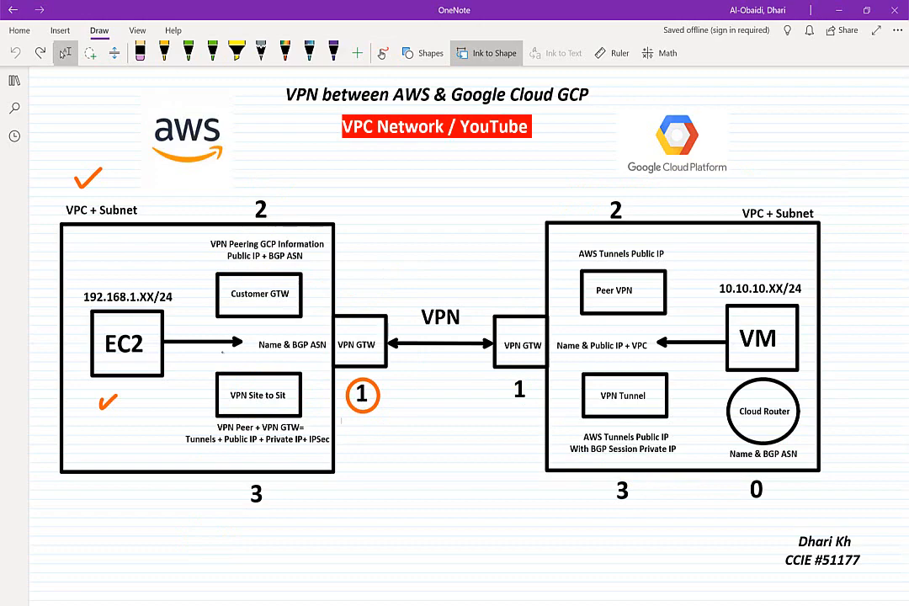
scroll(223, 353, down, 1)
scroll(223, 354, up, 2)
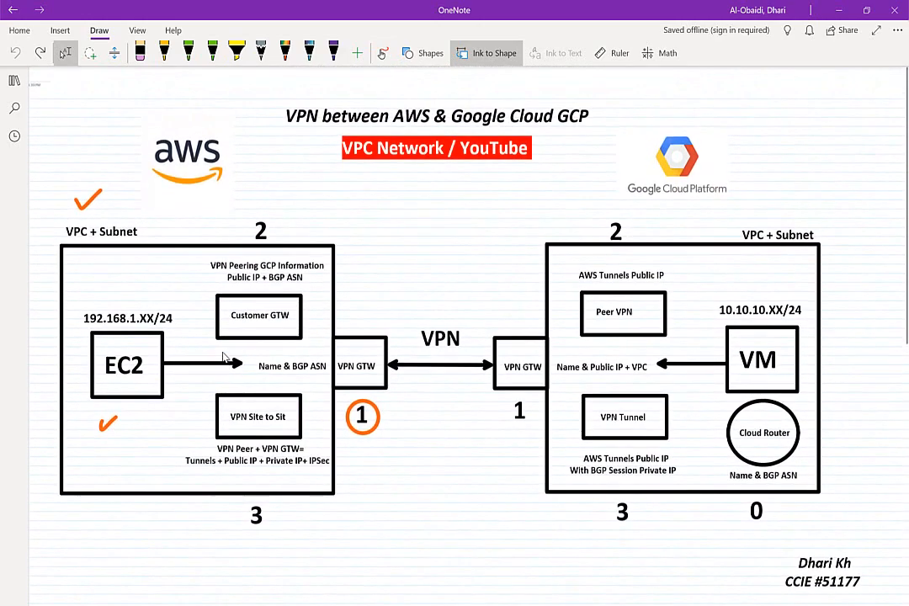
Step: Draw yellow checks on the AWS-side VPN GTW box and step 2
click(383, 53)
mouse_move(372, 313)
mouse_down()
mouse_move(375, 324)
mouse_move(408, 300)
mouse_up()
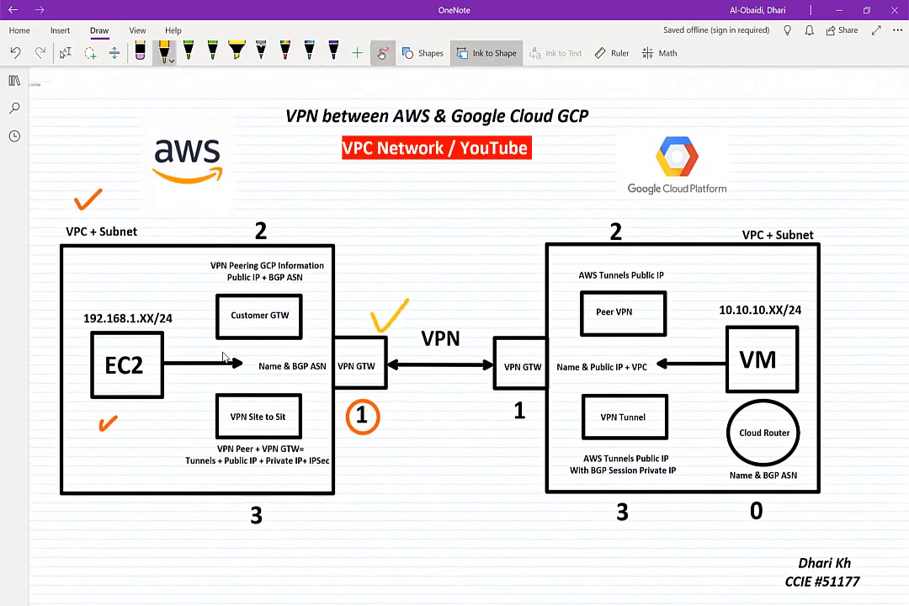
drag(284, 206, 323, 181)
key(alt+Tab)
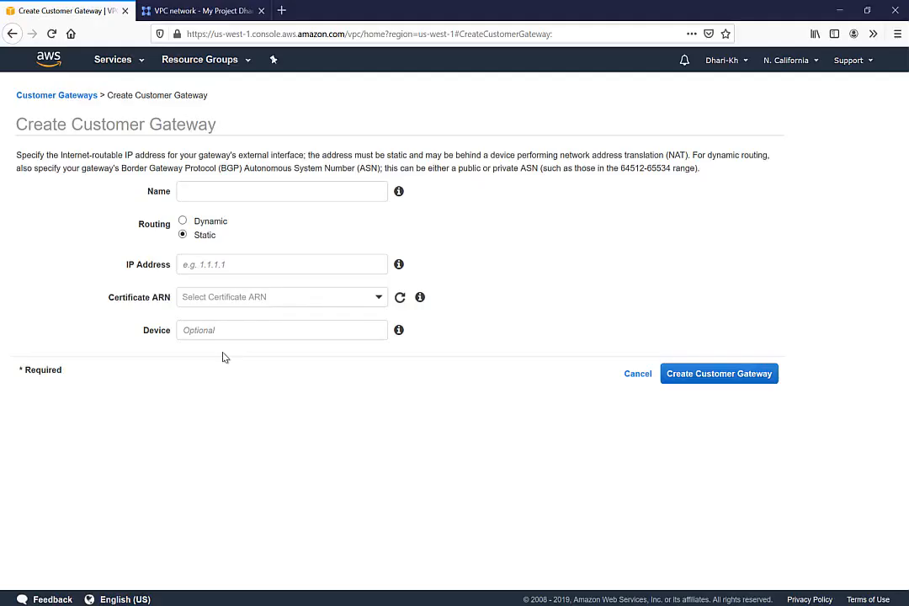
Step: Name the customer gateway GCP-PEER-INFO, choose dynamic routing, and paste IP 34.69.41.110
click(201, 194)
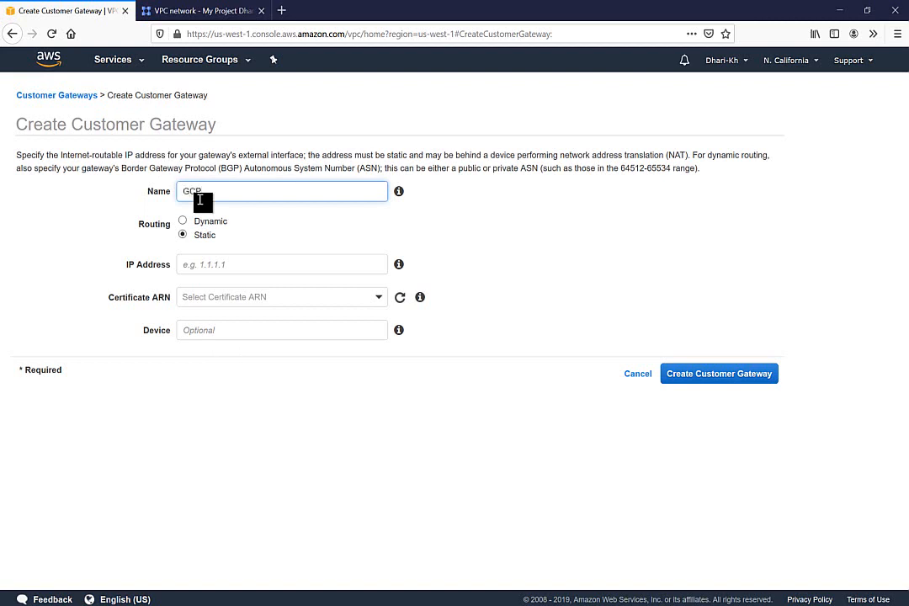
text(GCP-PEER-INFO)
click(184, 222)
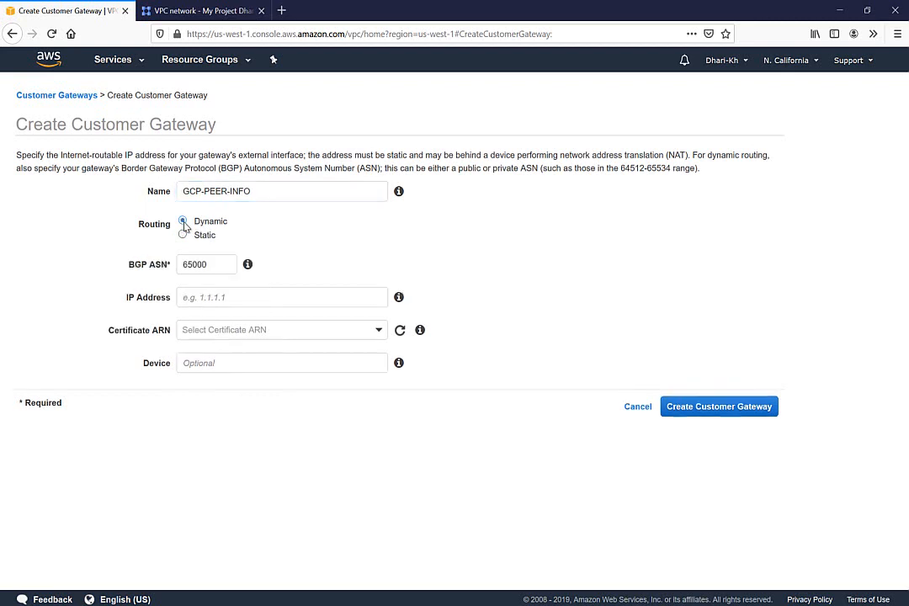
click(201, 297)
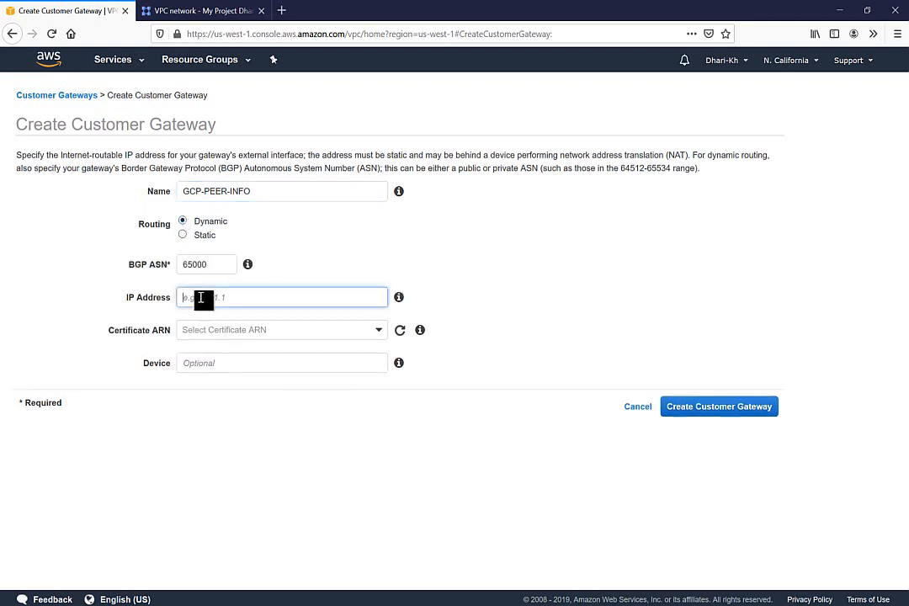
key(ctrl+v)
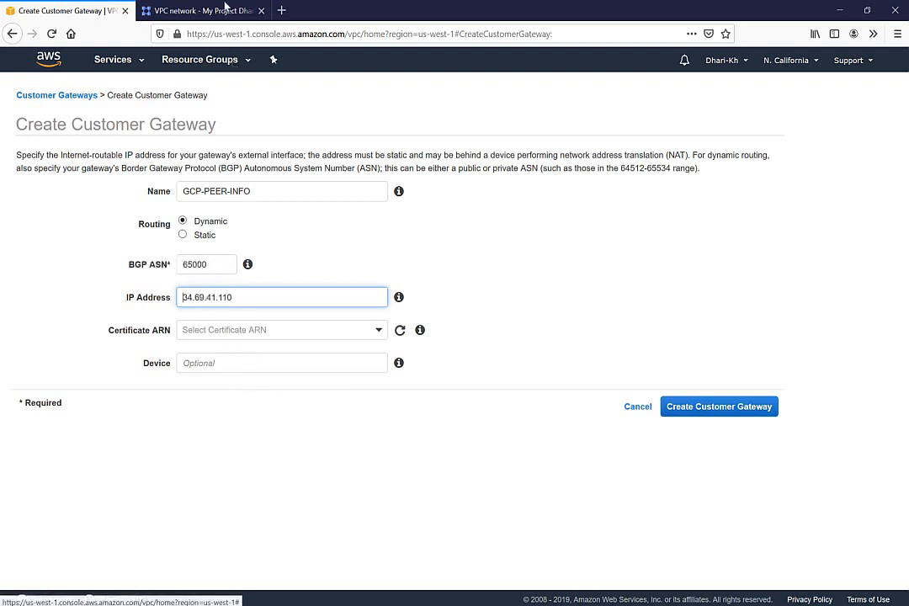
click(212, 10)
click(339, 293)
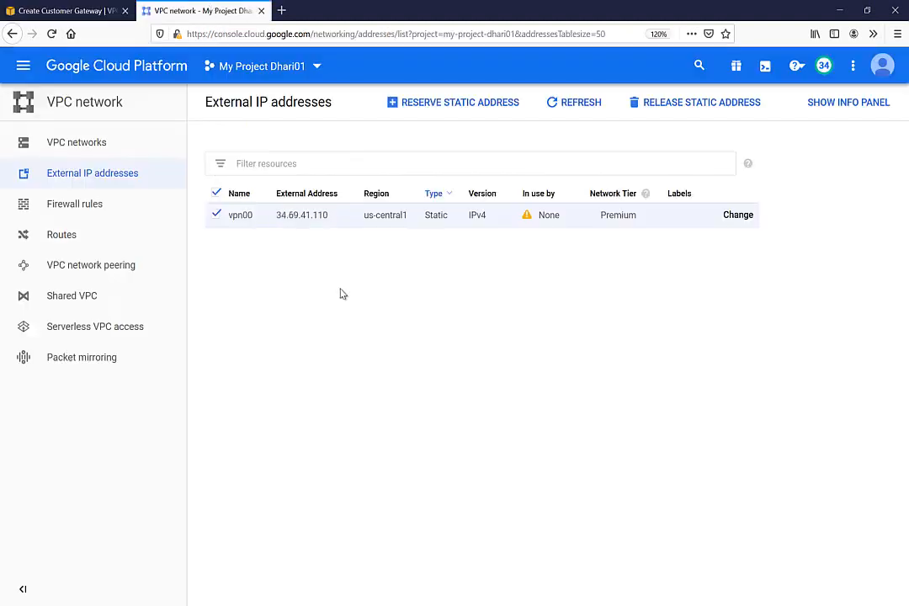
click(85, 12)
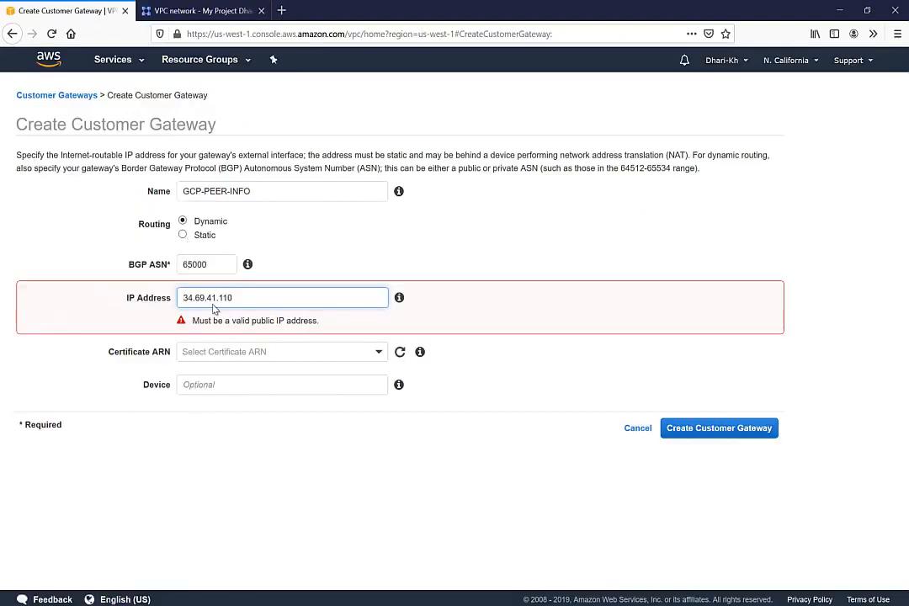
Step: Set BGP ASN 65444, remove the stray character before the IP, and create the gateway
click(218, 266)
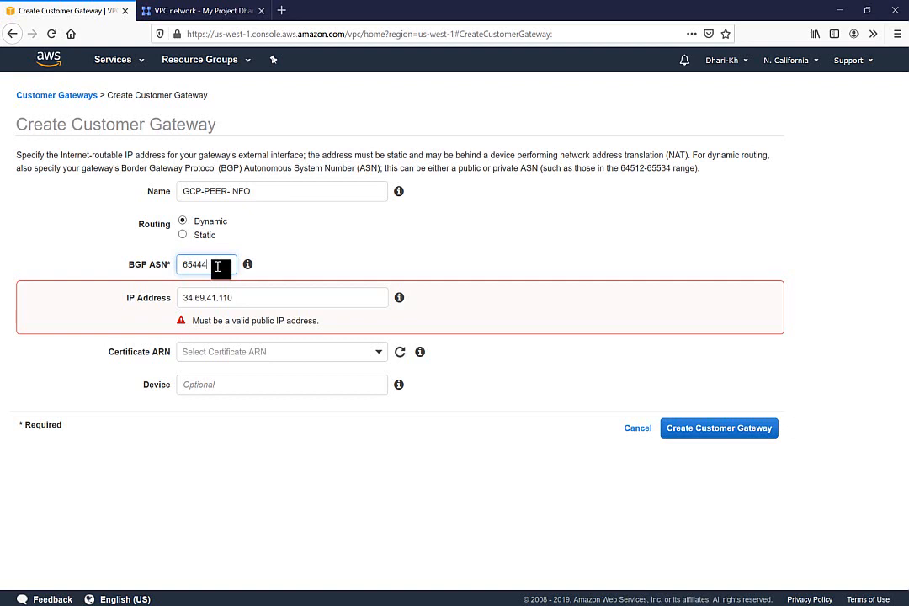
mouse_move(249, 266)
click(187, 299)
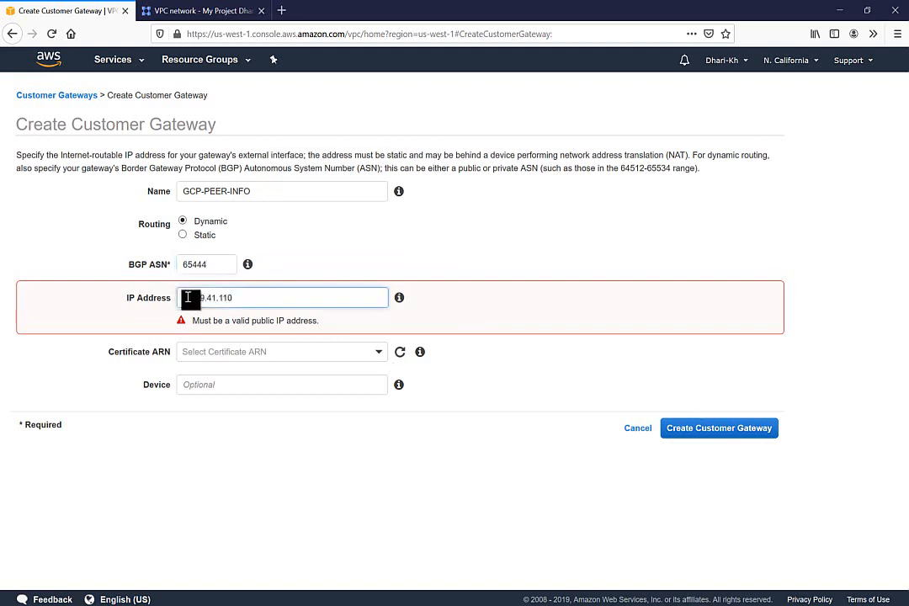
key(BackSpace)
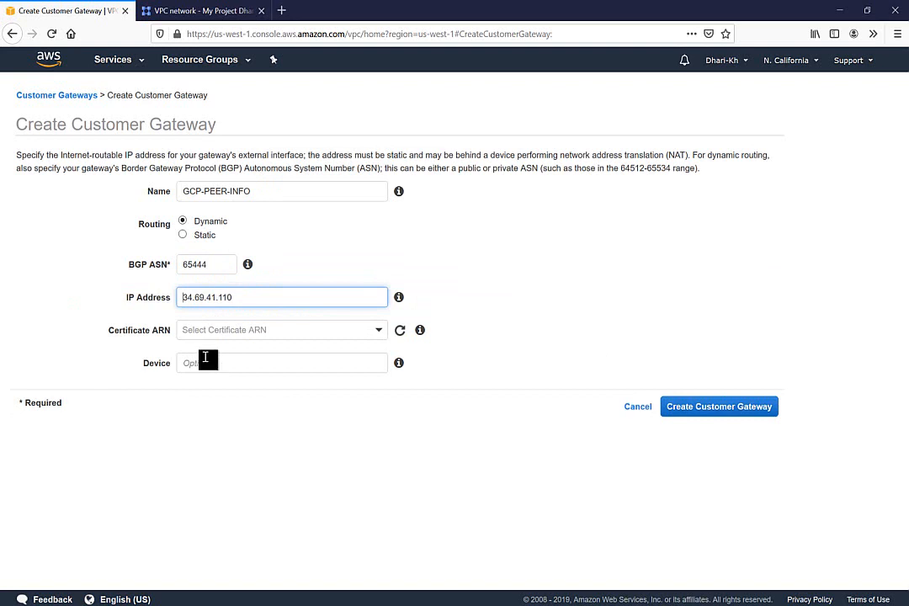
click(213, 365)
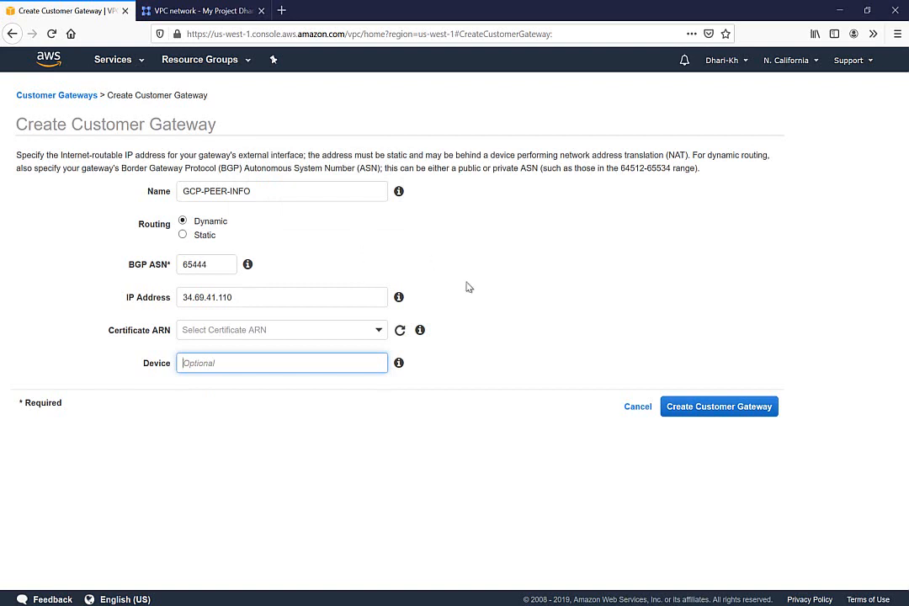
click(721, 409)
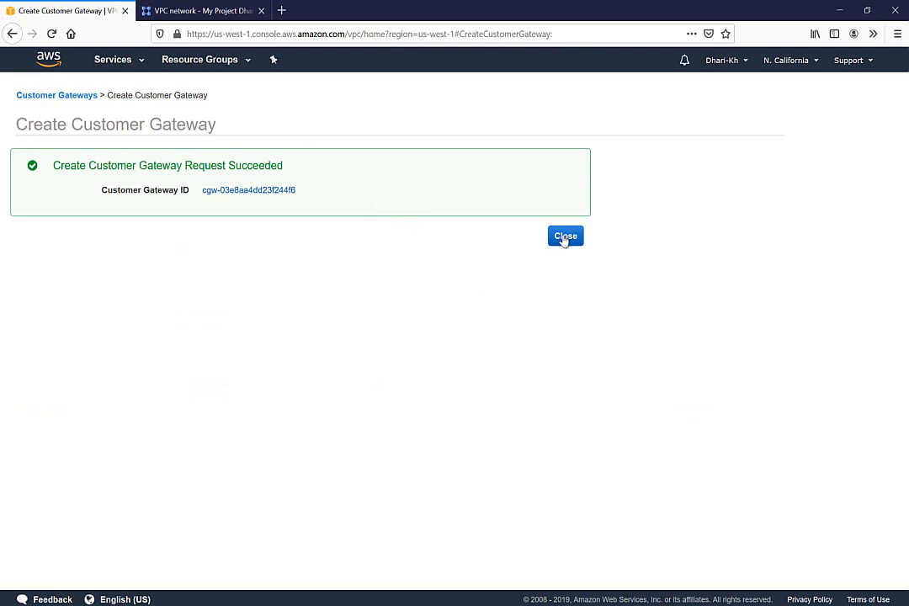
click(564, 235)
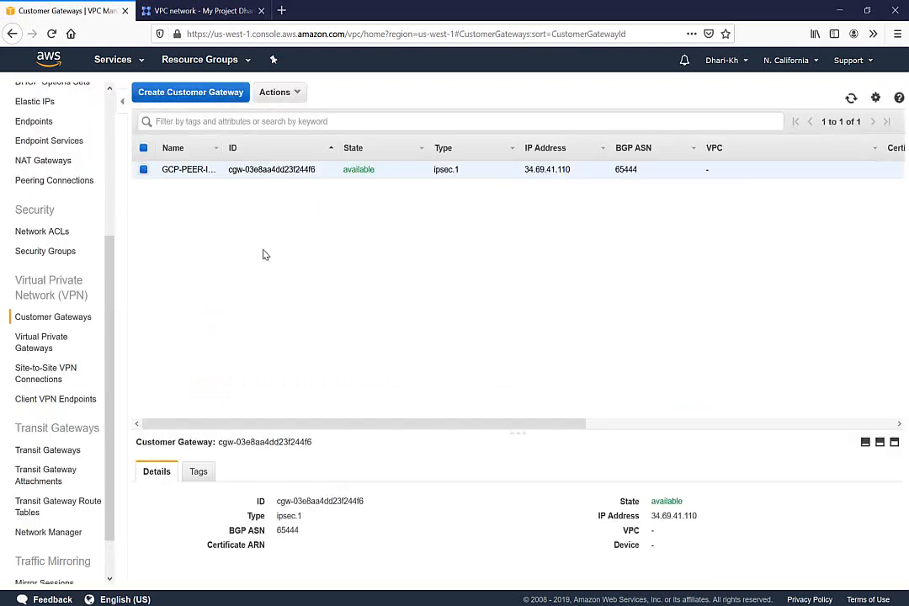
Step: Check the attached AWS-VPN gateway, then start a new Site-to-Site VPN connection
click(59, 343)
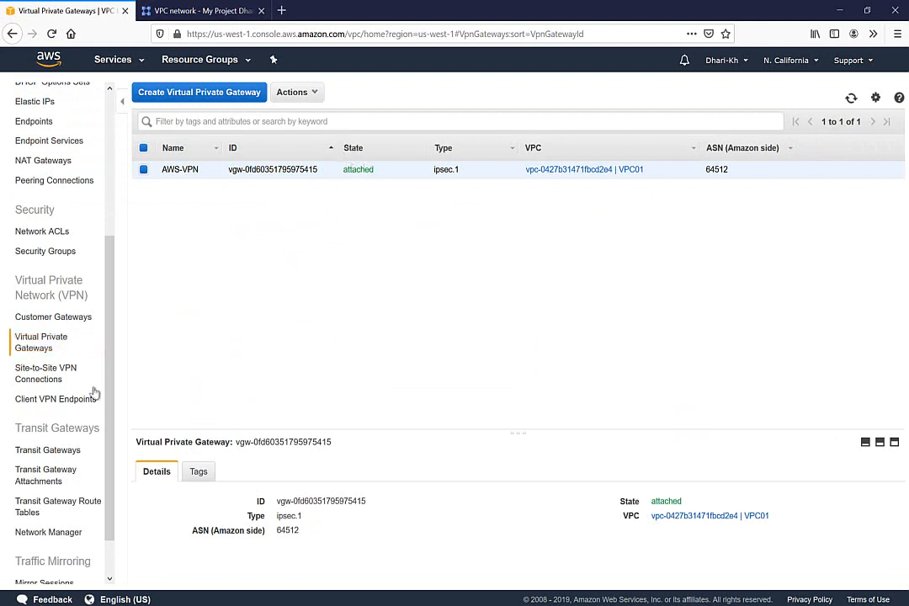
click(25, 374)
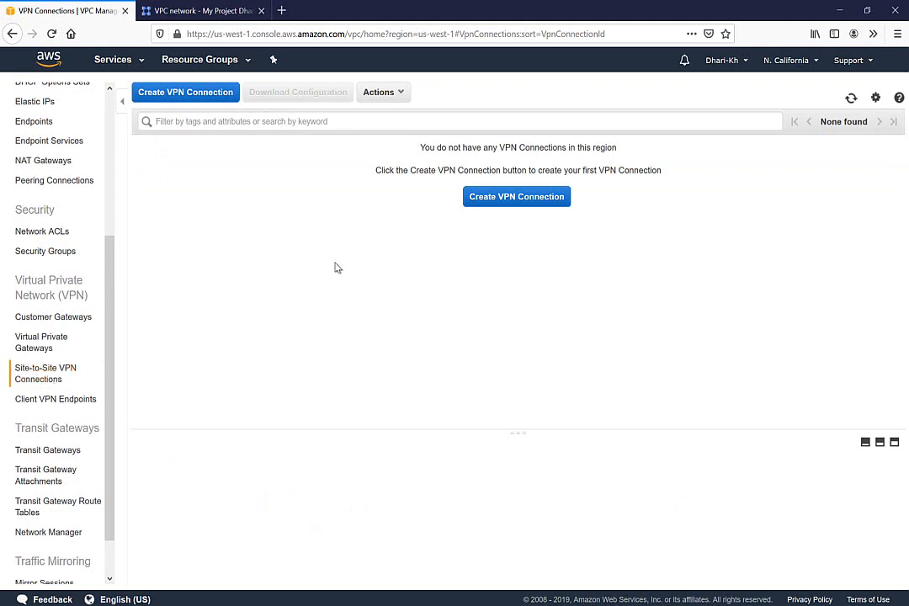
click(500, 198)
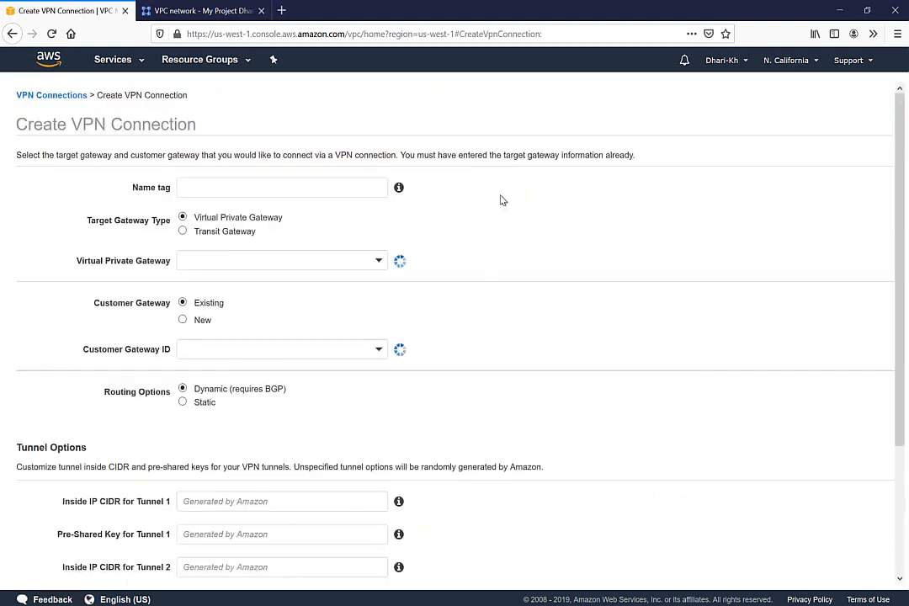
Step: Name the VPN connection AWS-TO-GCP and link the AWS-VPN virtual private gateway with the GCP-PEER-INFO customer gateway
click(305, 186)
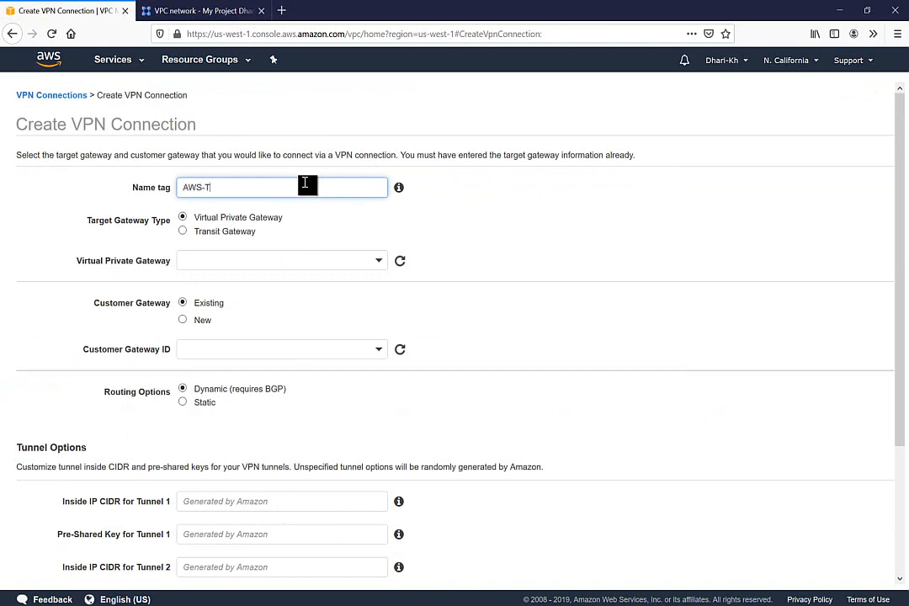
text(GCP)
click(213, 260)
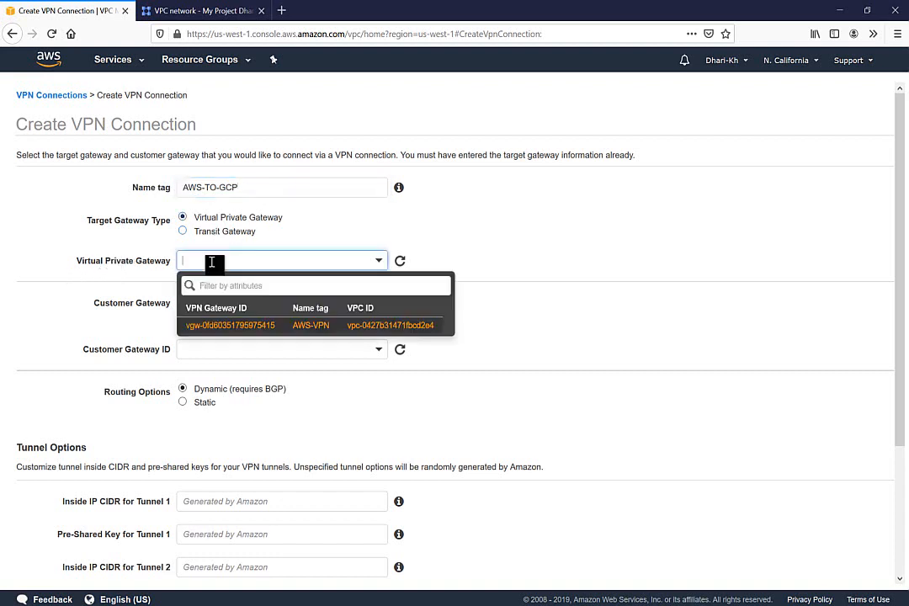
click(297, 326)
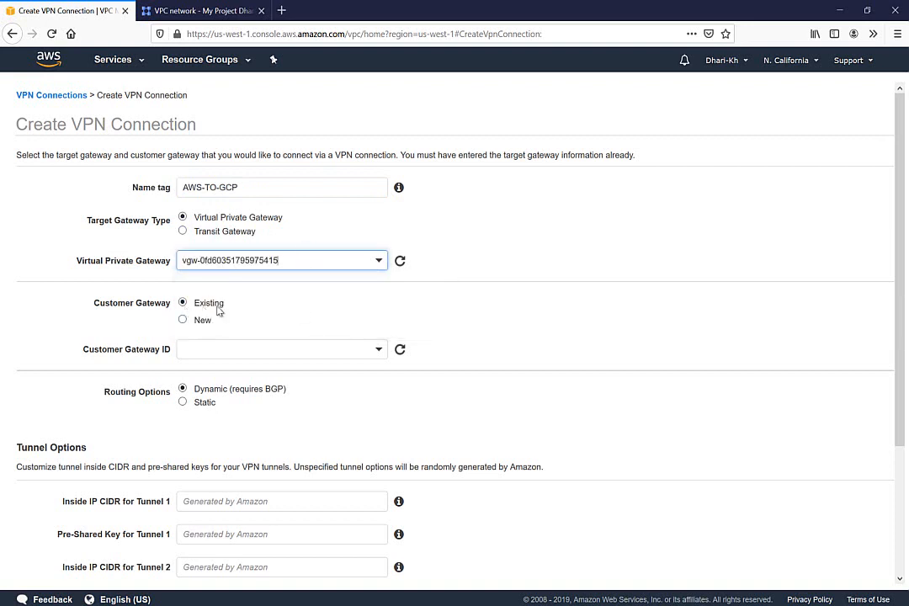
click(242, 350)
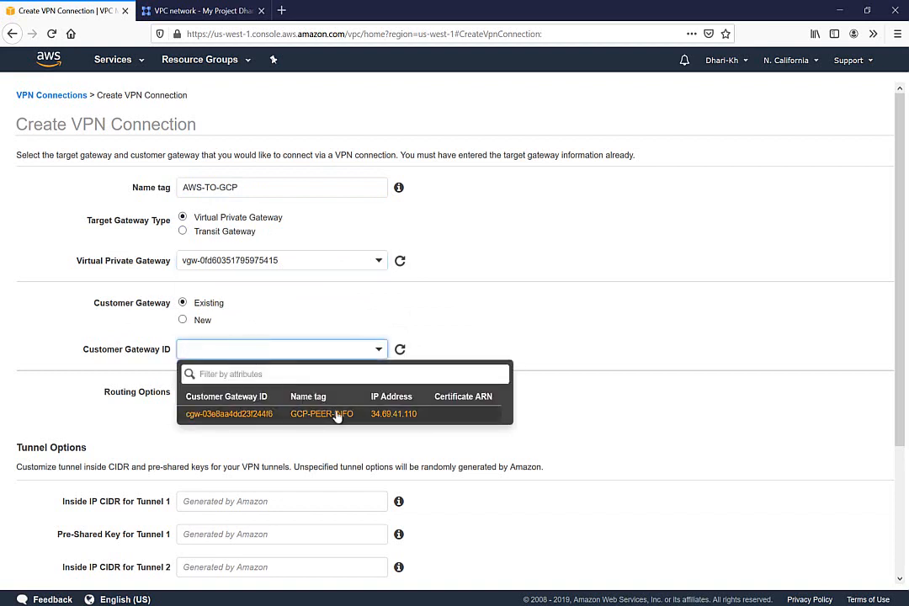
click(338, 414)
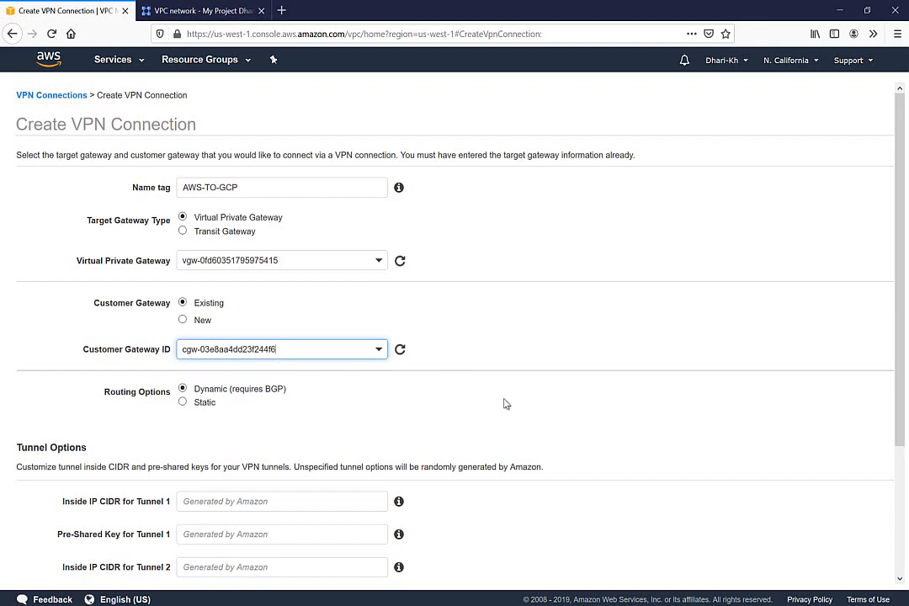
drag(899, 282, 896, 388)
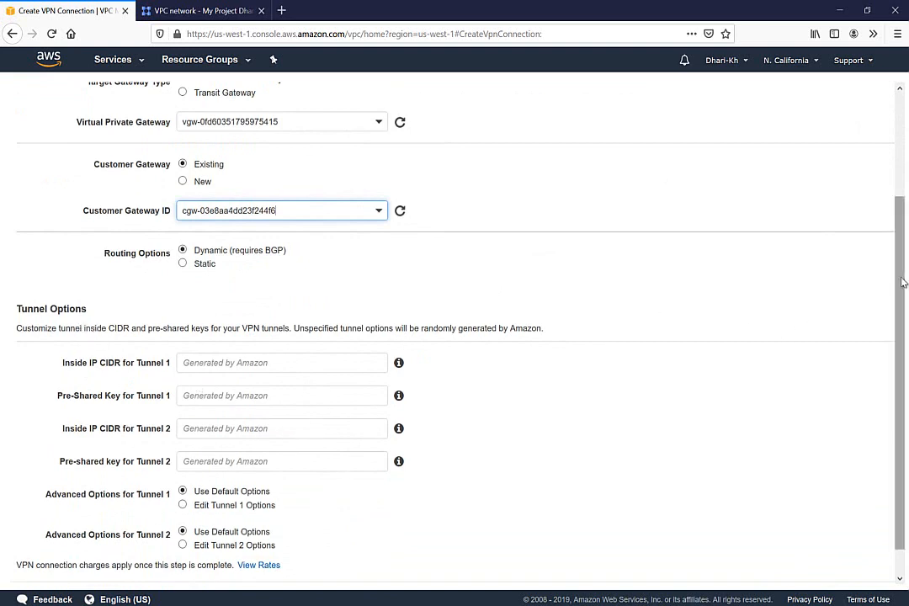
Step: Enter one pre-shared key for Tunnel 1 and paste the same key for Tunnel 2
drag(899, 298, 894, 325)
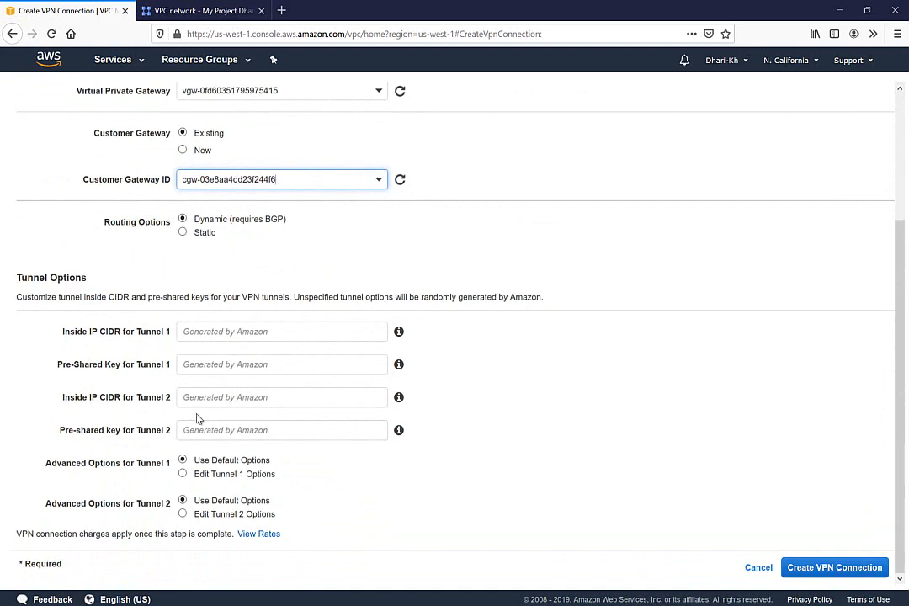
click(216, 368)
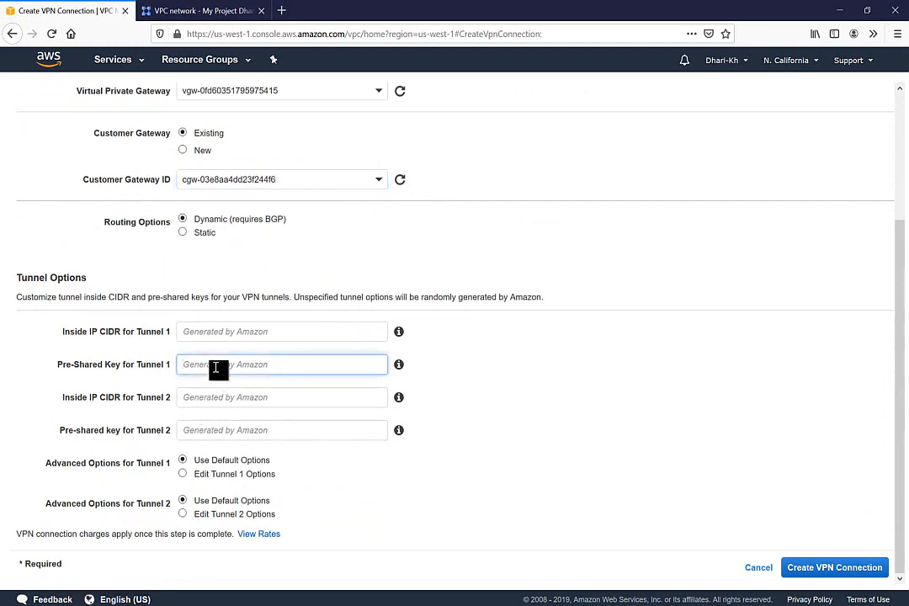
text(awsgcp123)
drag(234, 365, 142, 368)
key(ctrl+c)
click(192, 434)
key(ctrl+v)
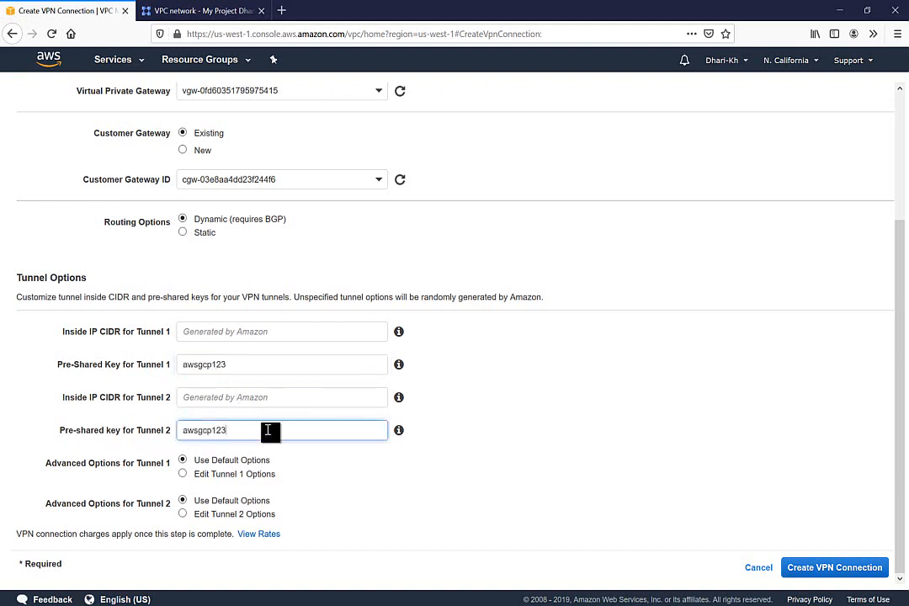
Step: Revert Tunnel 1 to default options and create the AWS-TO-GCP VPN connection
scroll(682, 293, up, 1)
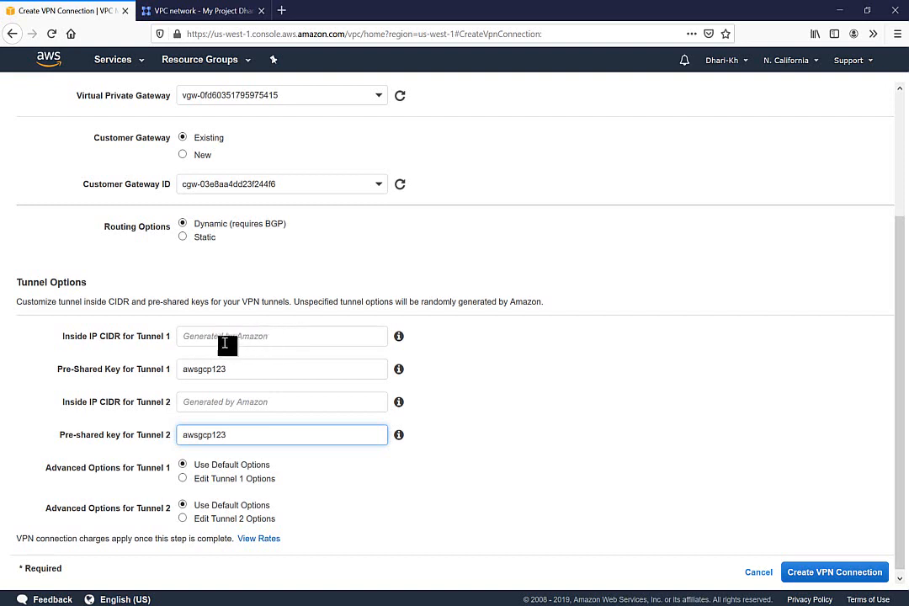
mouse_move(400, 337)
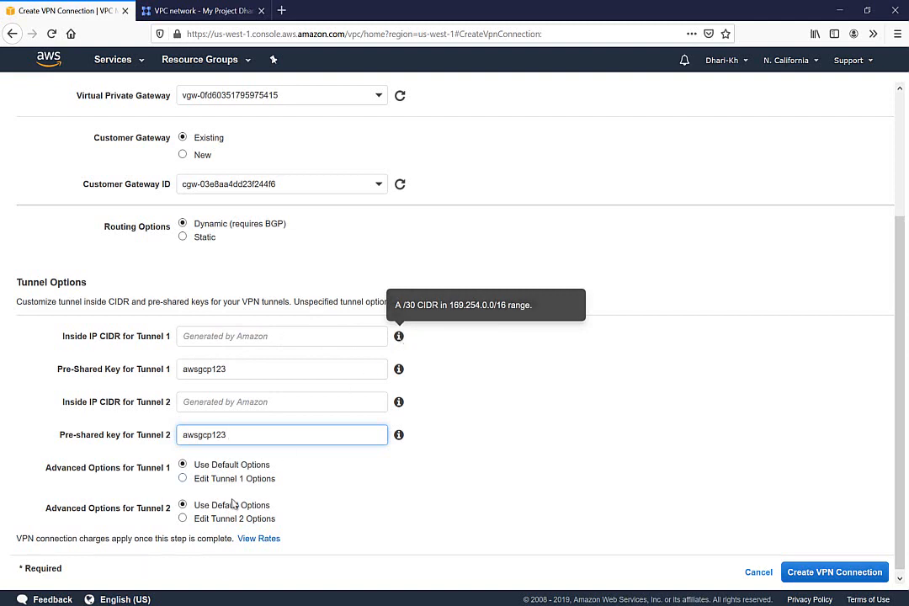
click(181, 478)
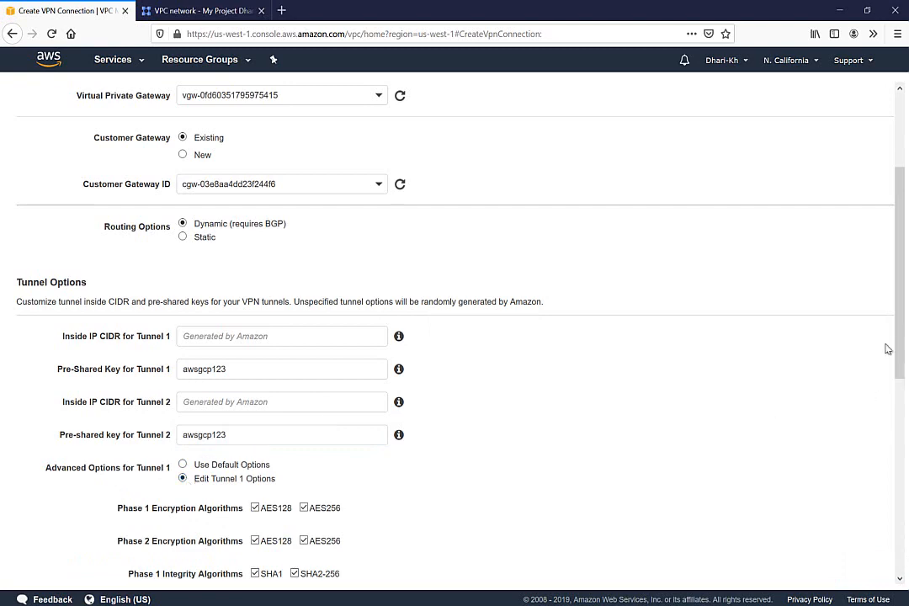
drag(900, 349, 901, 404)
click(221, 314)
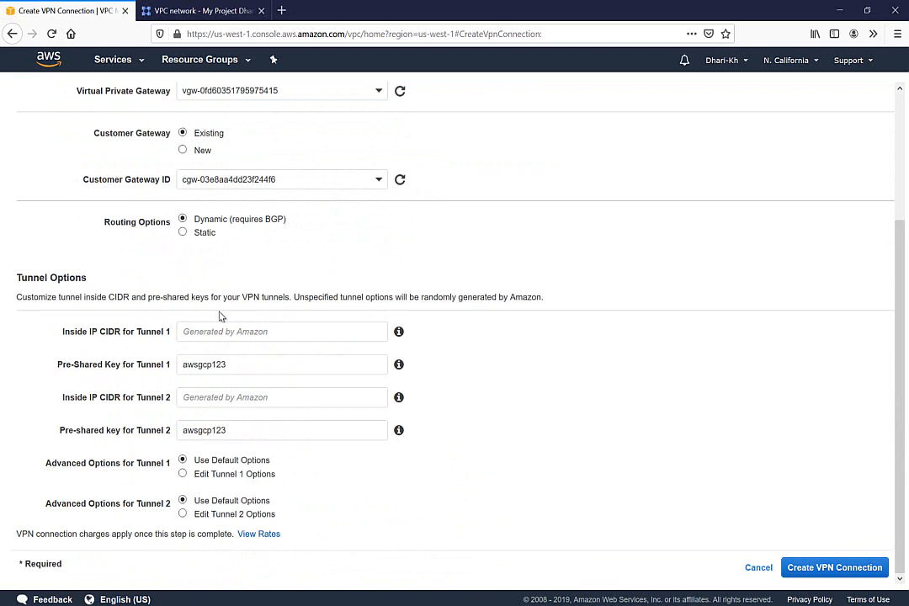
click(814, 578)
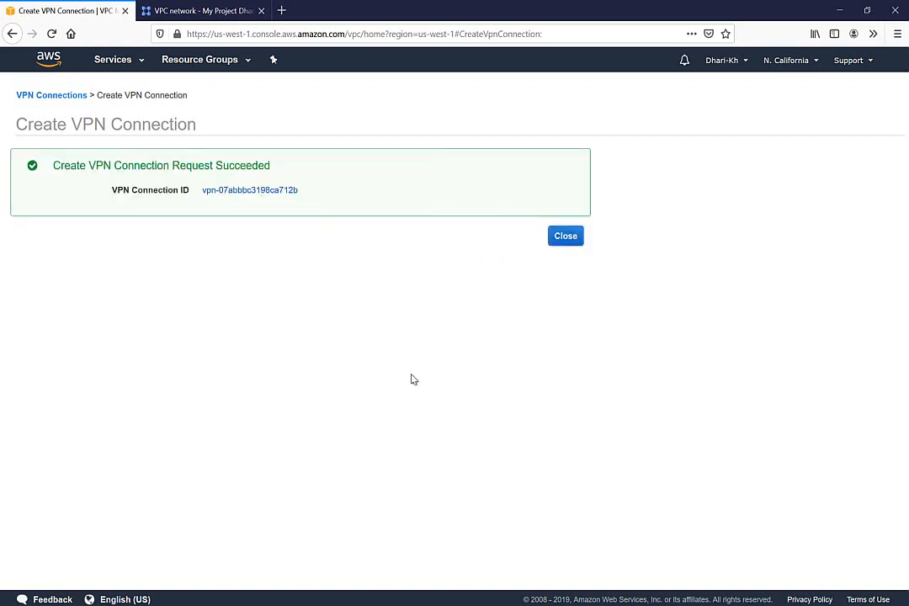
Step: Dismiss the success notice and view Tunnel Details showing both AWS-TO-GCP tunnels DOWN
click(565, 239)
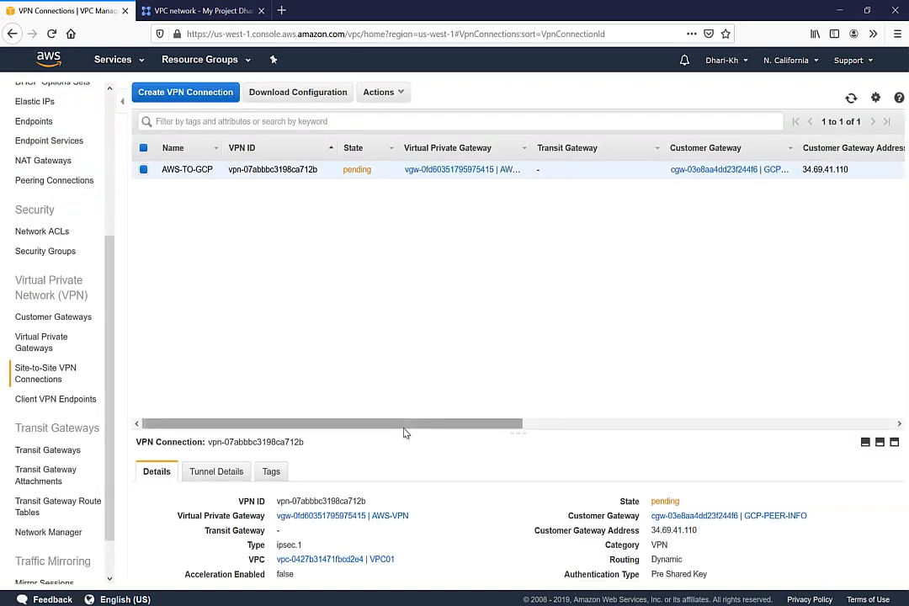
drag(403, 432, 398, 276)
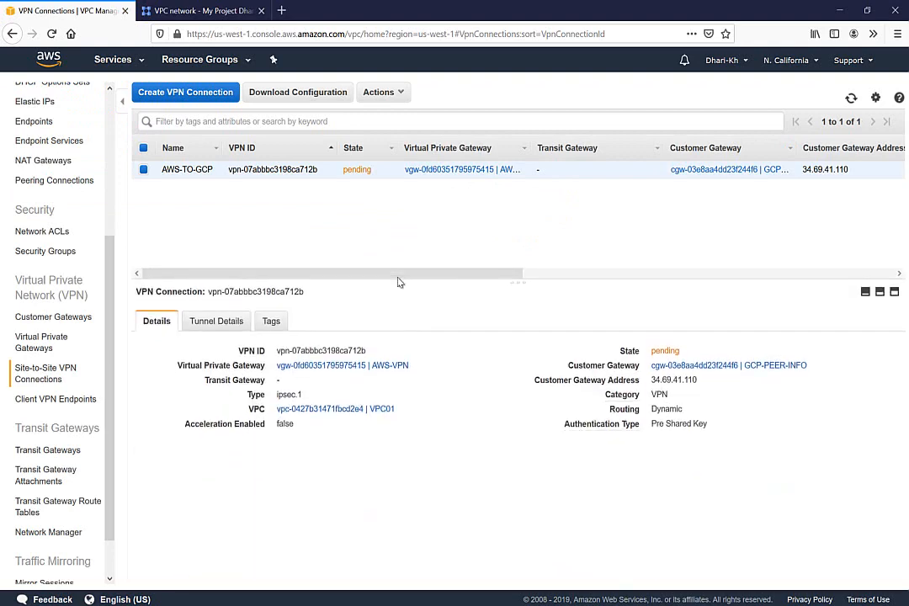
click(213, 332)
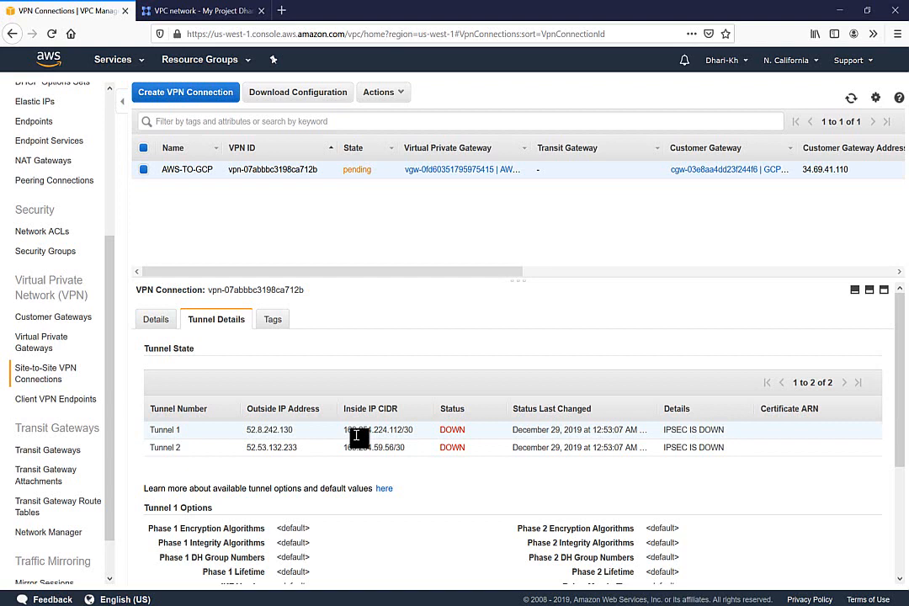
Step: On the OneNote VPN diagram, tick off the AWS-side steps and circle the EC2 instance
click(188, 11)
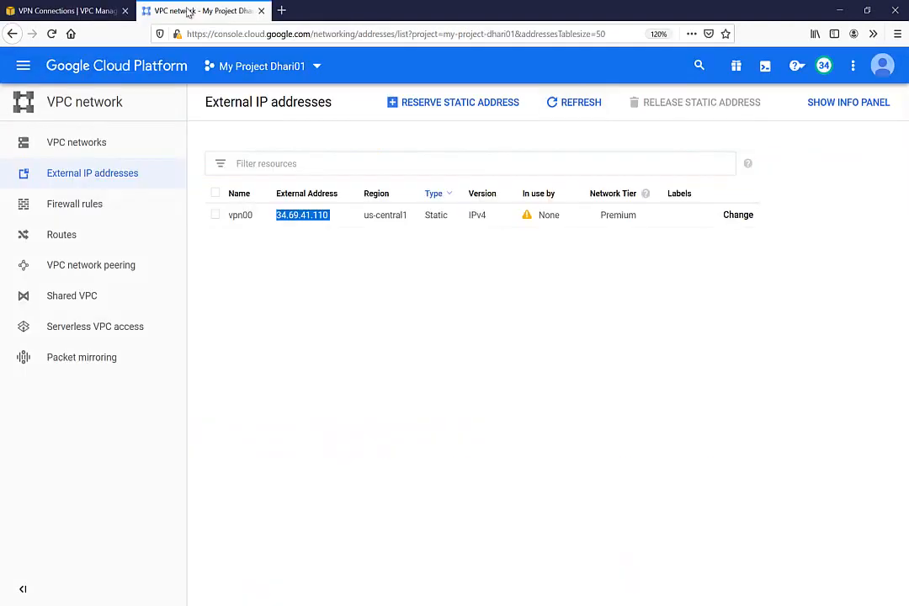
mouse_move(346, 605)
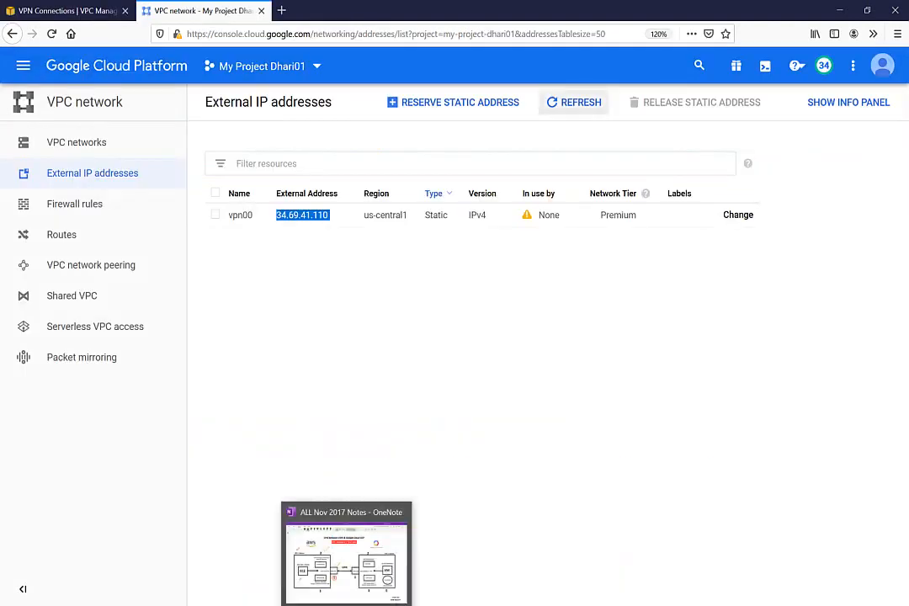
click(334, 557)
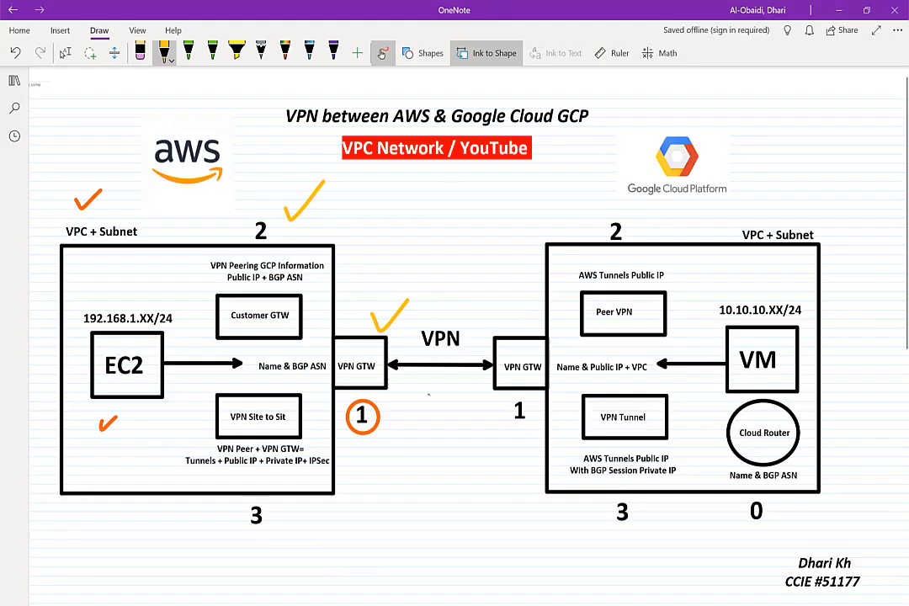
drag(236, 482, 278, 459)
mouse_move(126, 288)
mouse_down()
mouse_move(67, 341)
mouse_move(185, 375)
mouse_move(128, 290)
mouse_up()
drag(97, 200, 120, 186)
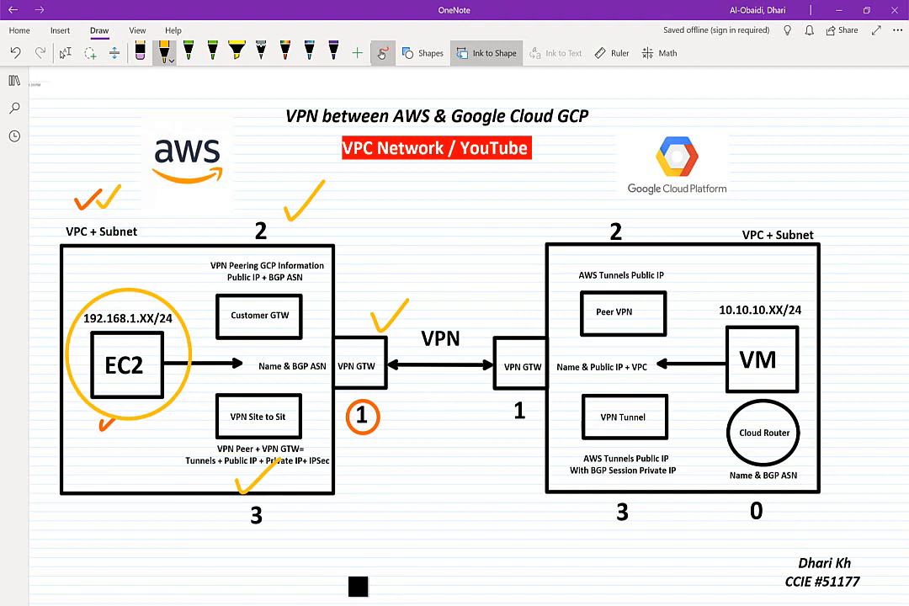
Step: Circle the GCP VPN GTW, Peer VPN, VPN Tunnel and Cloud Router, then return to VPC networks
mouse_move(526, 297)
mouse_down()
mouse_move(528, 417)
mouse_move(544, 296)
mouse_up()
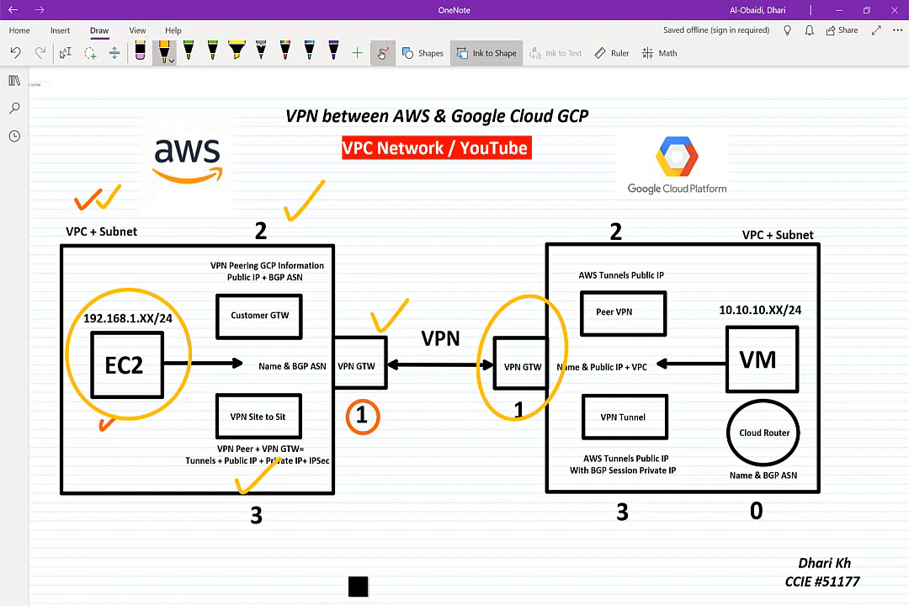
mouse_move(619, 244)
mouse_down()
mouse_move(589, 320)
mouse_move(623, 244)
mouse_up()
mouse_move(623, 368)
mouse_down()
mouse_move(581, 454)
mouse_move(627, 368)
mouse_up()
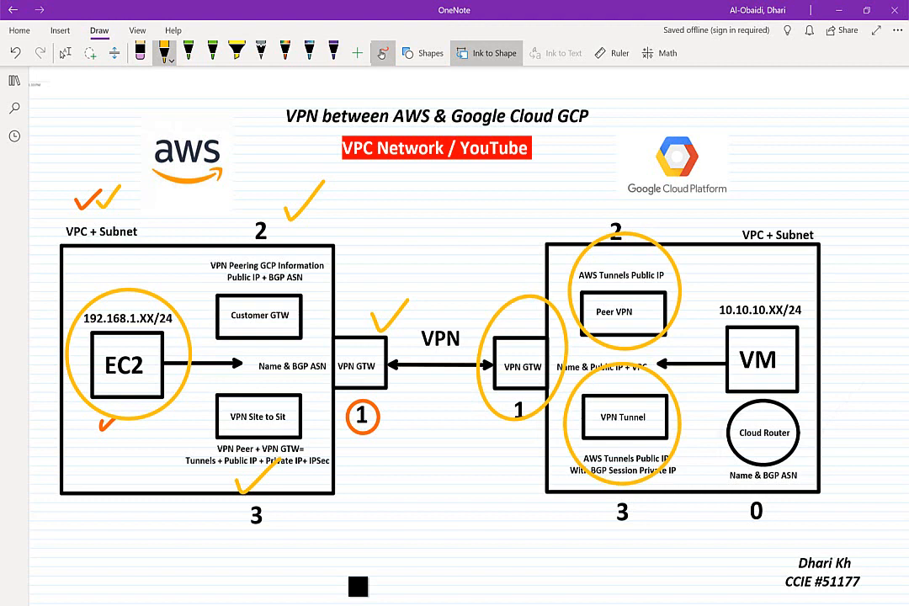
mouse_move(762, 387)
mouse_down()
mouse_move(707, 455)
mouse_move(770, 389)
mouse_up()
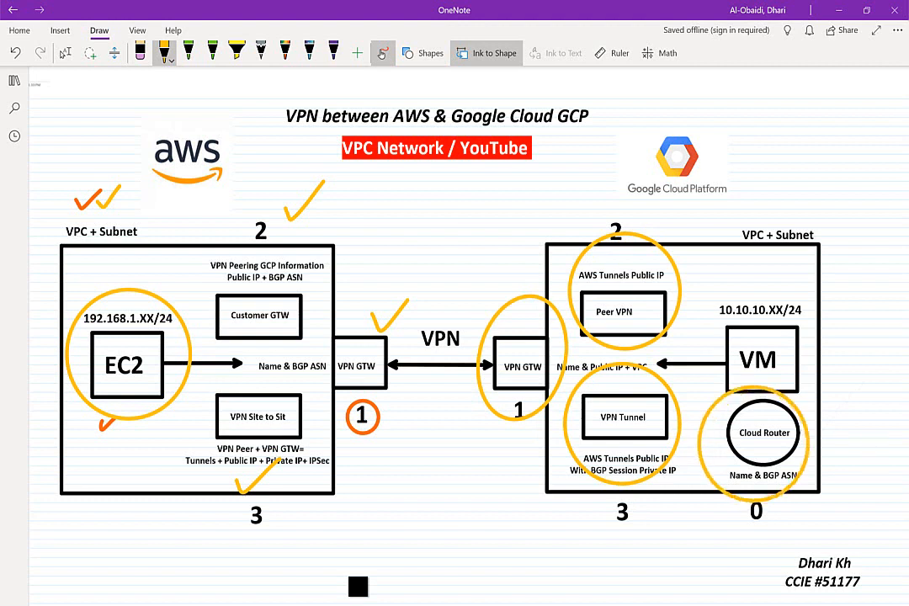
drag(737, 531, 812, 532)
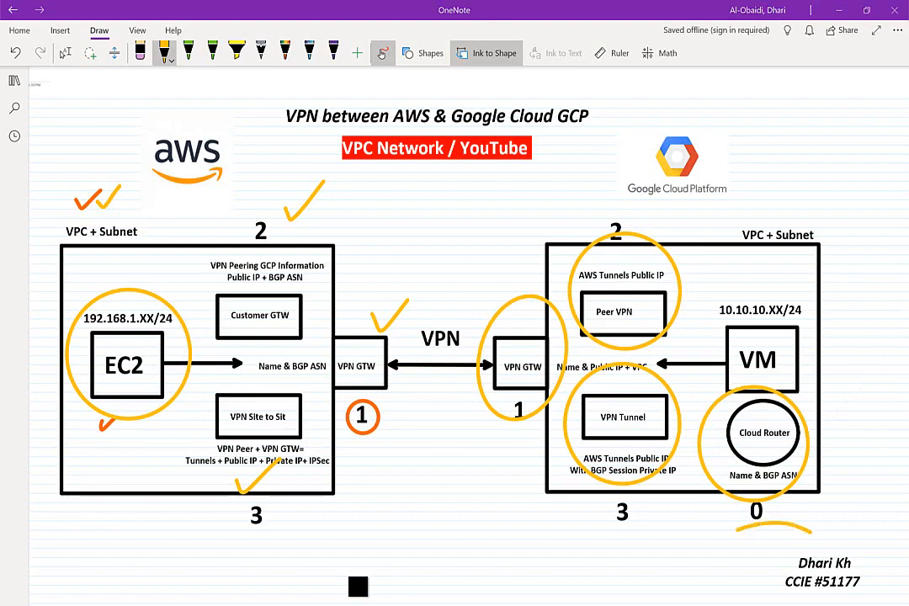
click(359, 587)
click(124, 137)
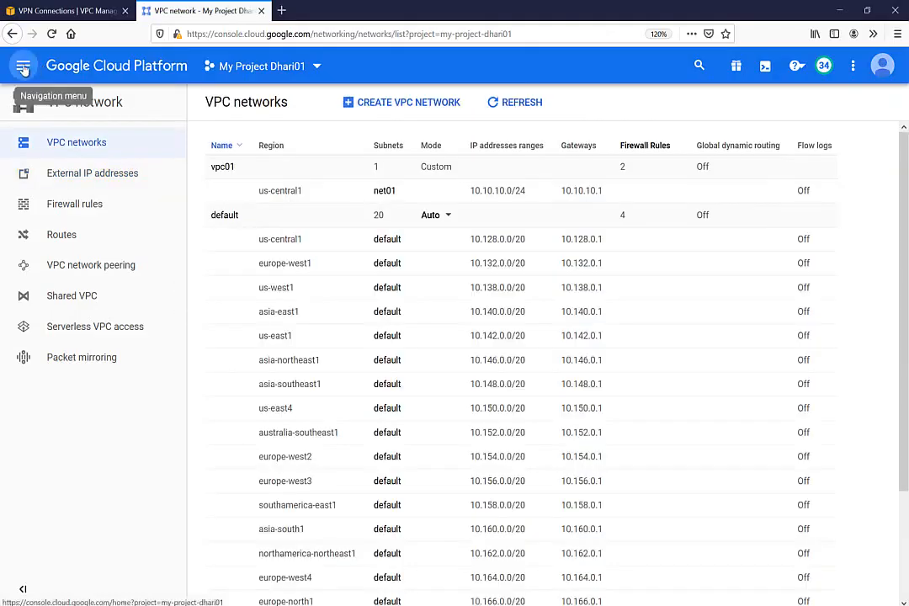
Step: Start cloud router vpn-router on vpc01 in us-central1 (Iowa) with Google ASN 65444
click(21, 65)
mouse_move(74, 185)
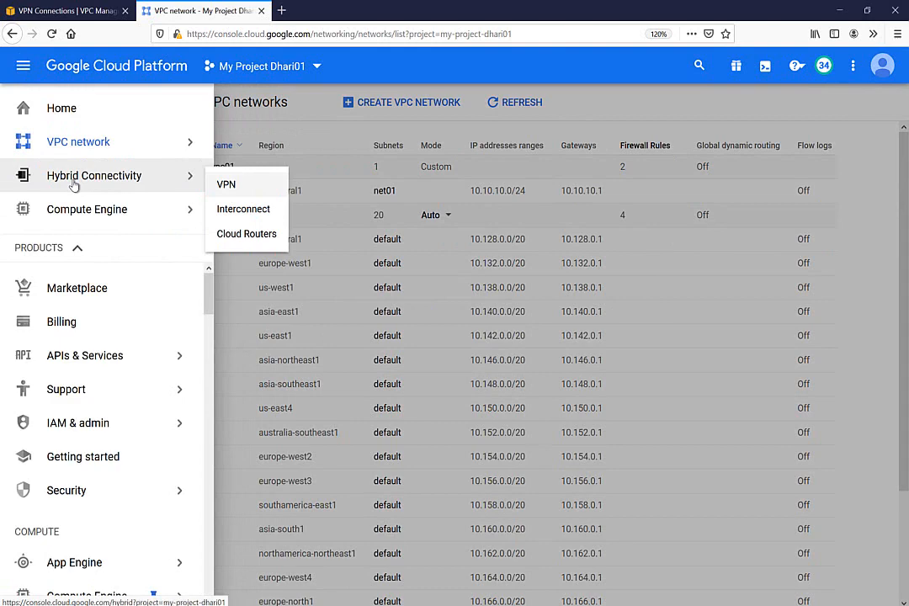
click(233, 239)
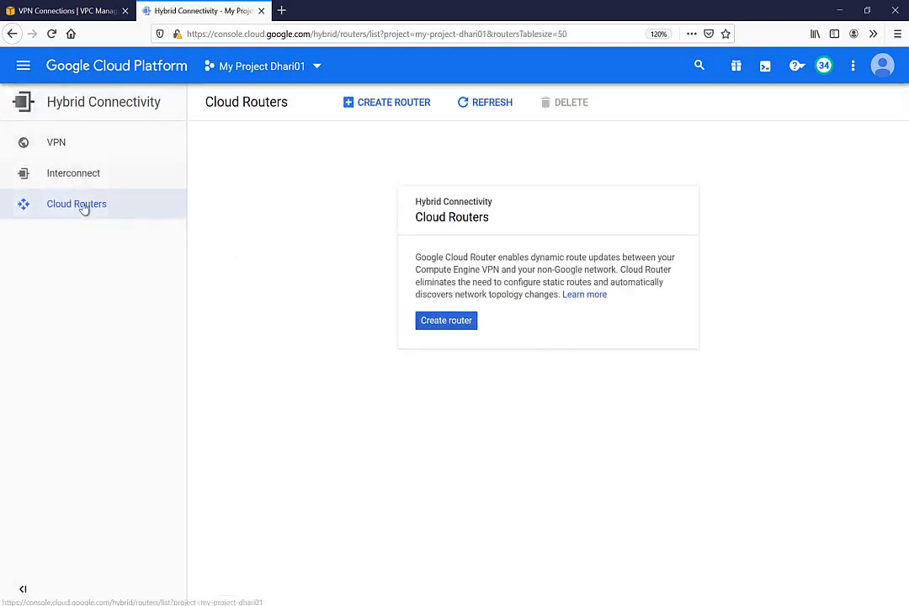
click(447, 323)
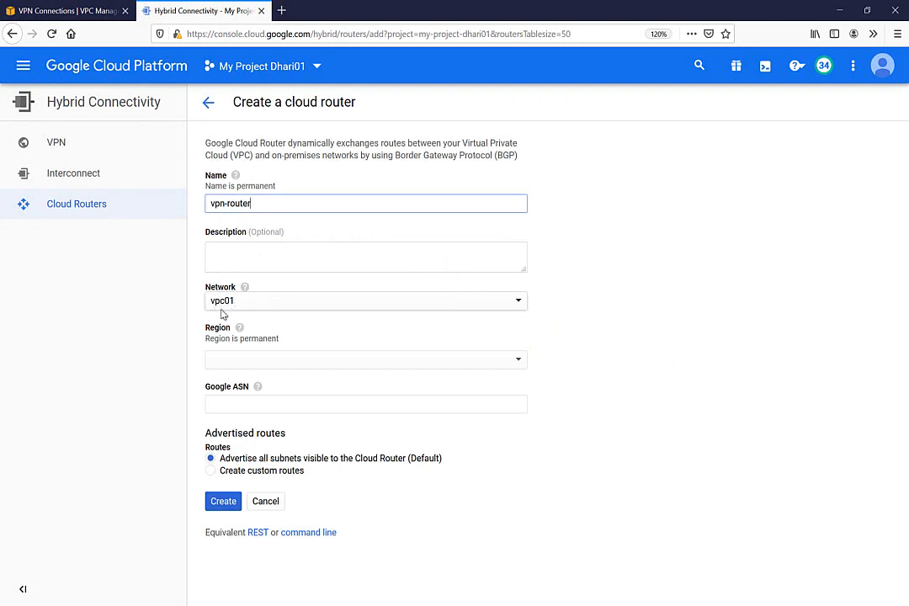
click(252, 361)
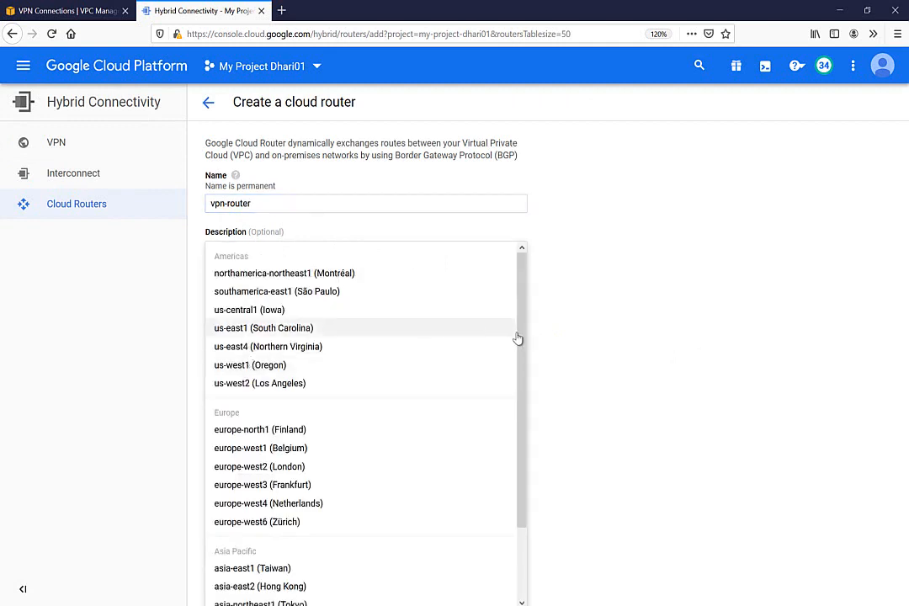
drag(524, 345, 537, 270)
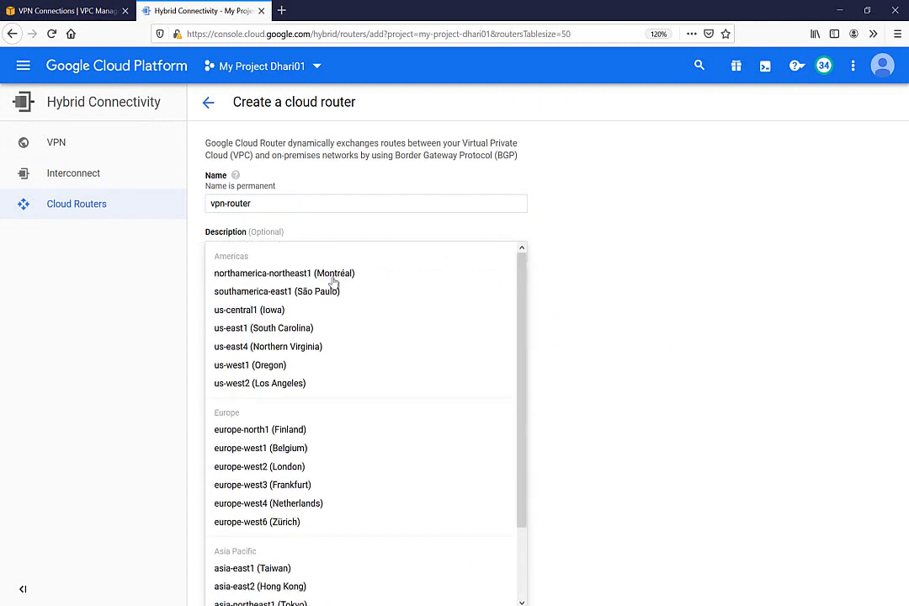
click(238, 311)
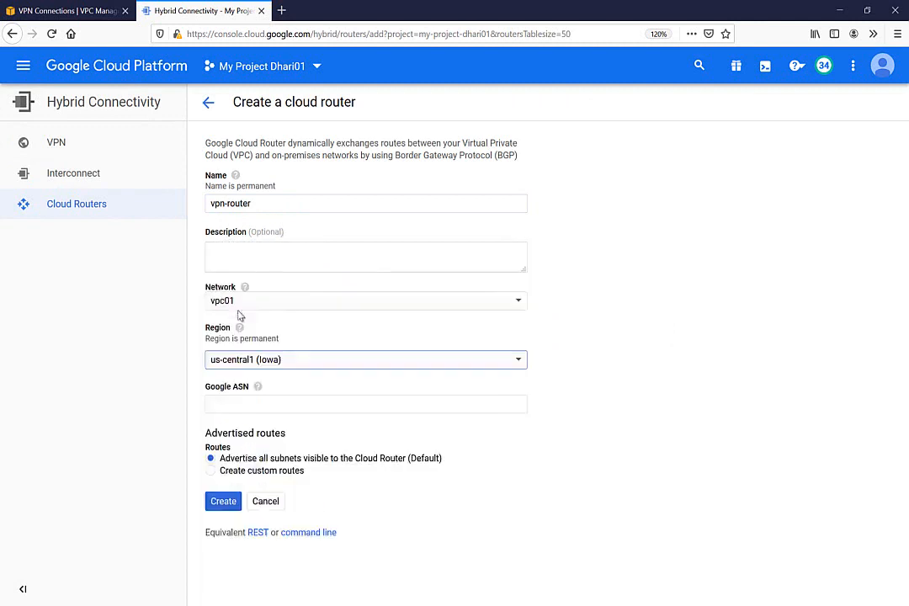
click(234, 405)
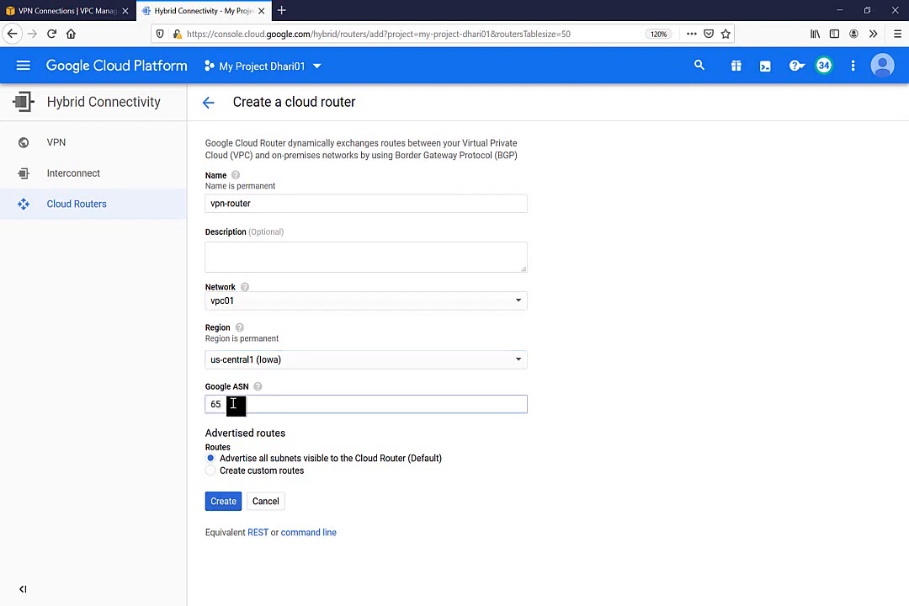
text(65444)
mouse_move(257, 390)
click(76, 11)
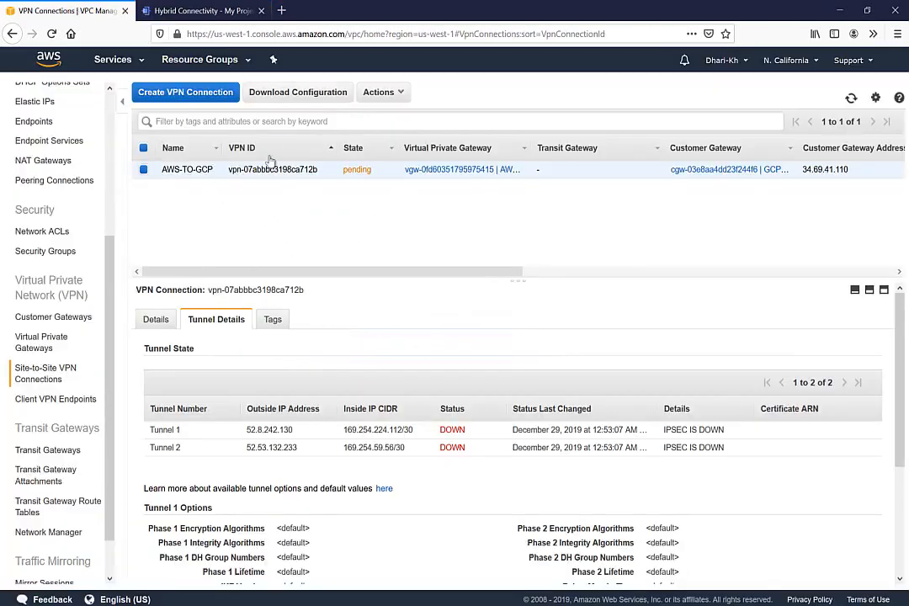
click(36, 348)
click(52, 322)
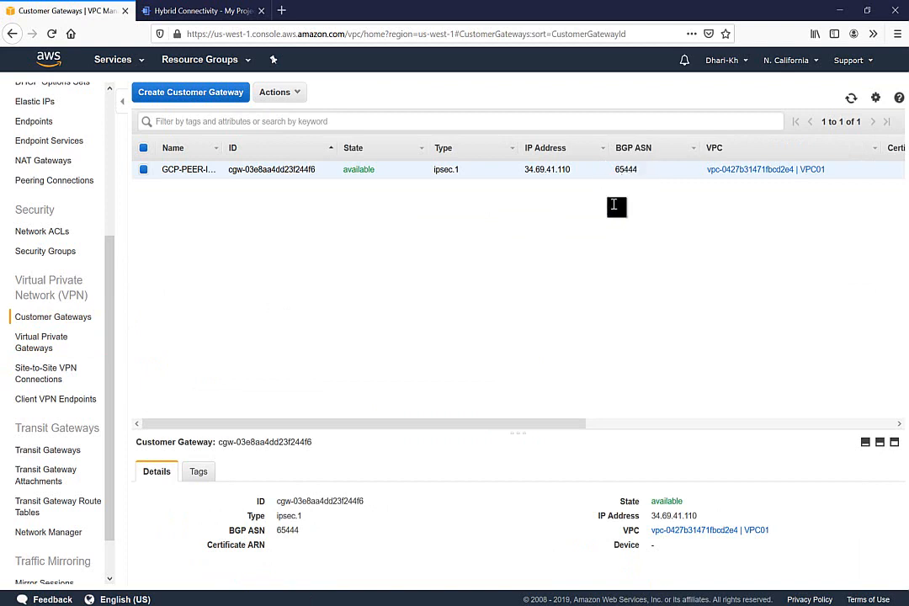
click(190, 12)
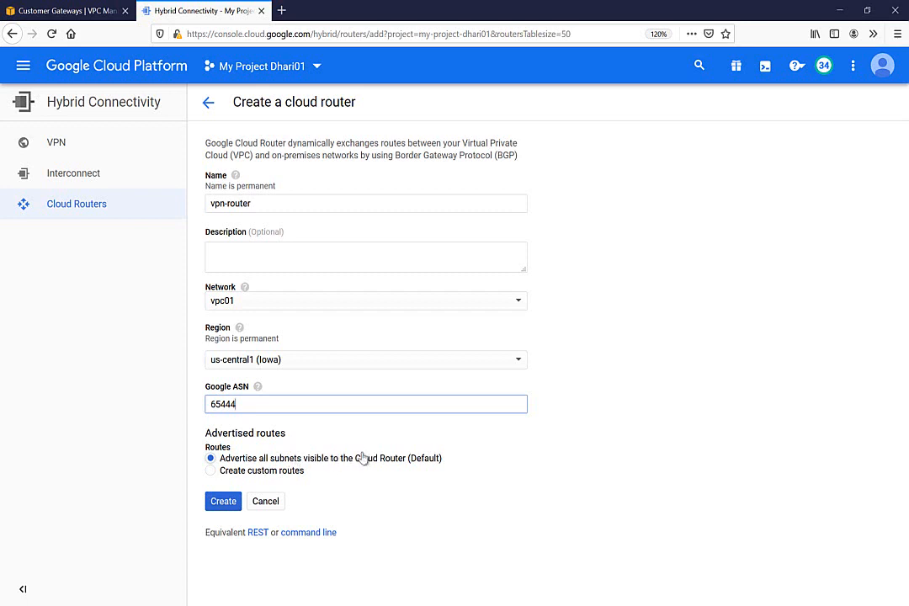
Step: Keep the default Advertise all subnets setting and create the vpn-router cloud router
click(262, 473)
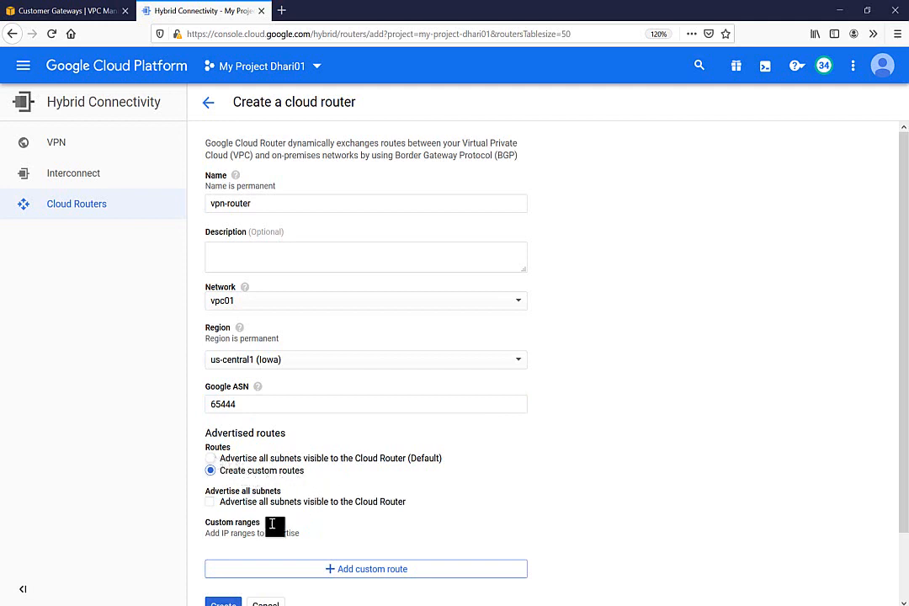
click(249, 460)
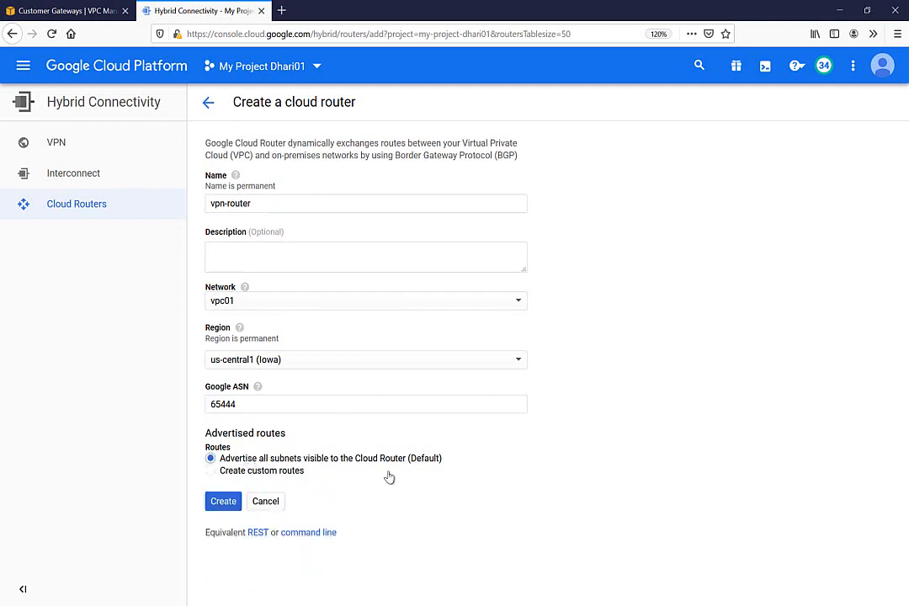
click(227, 503)
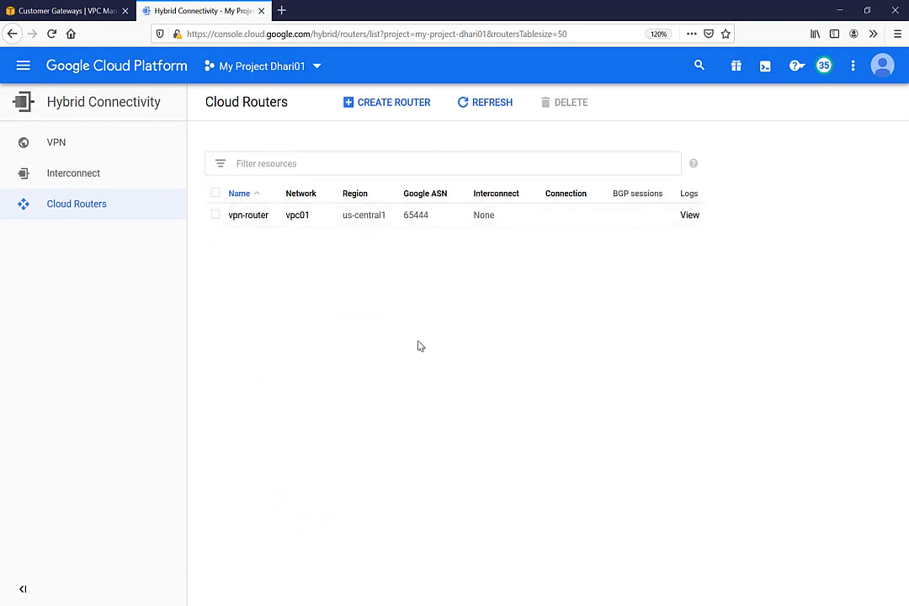
Step: From the VPN page, start a new VPN connection of type Classic VPN
click(65, 147)
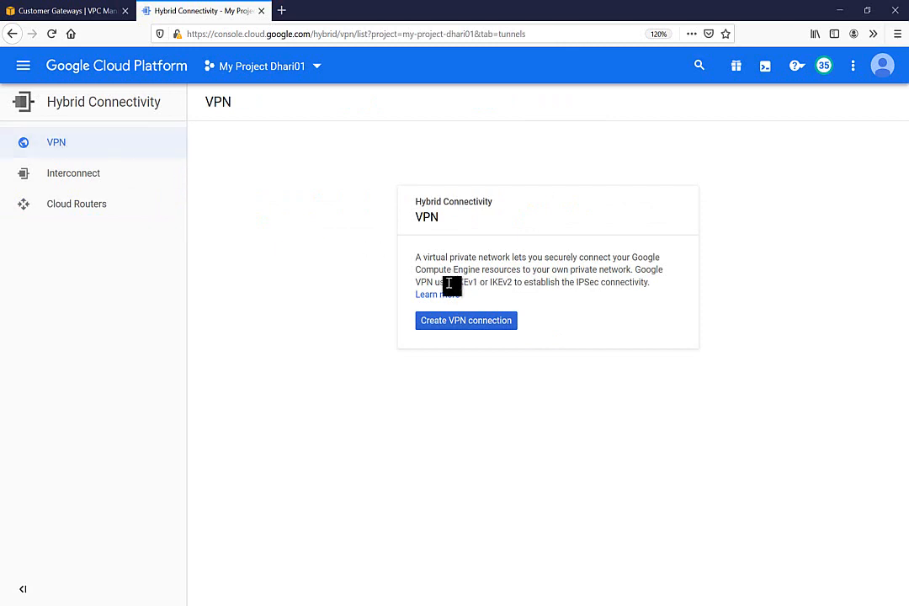
click(438, 322)
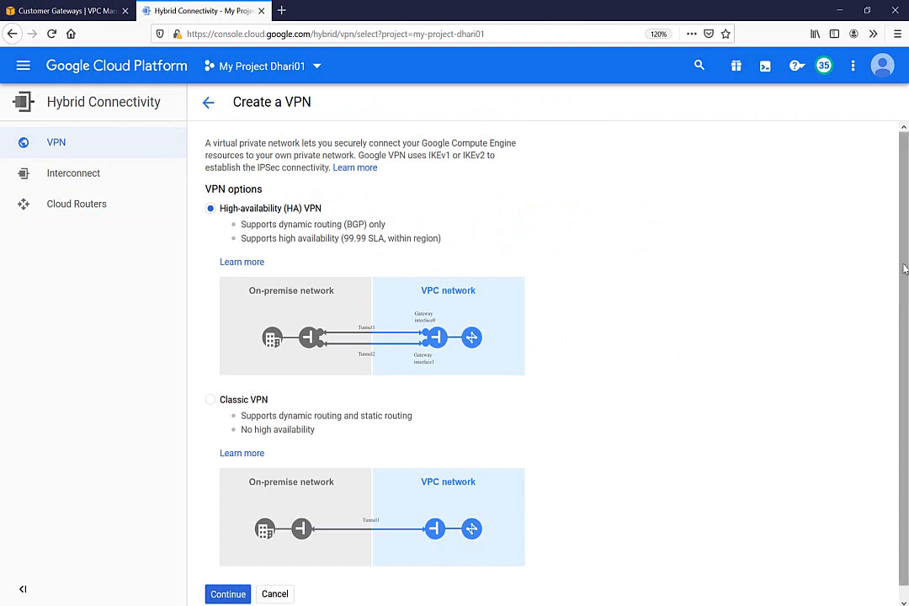
drag(904, 268, 903, 323)
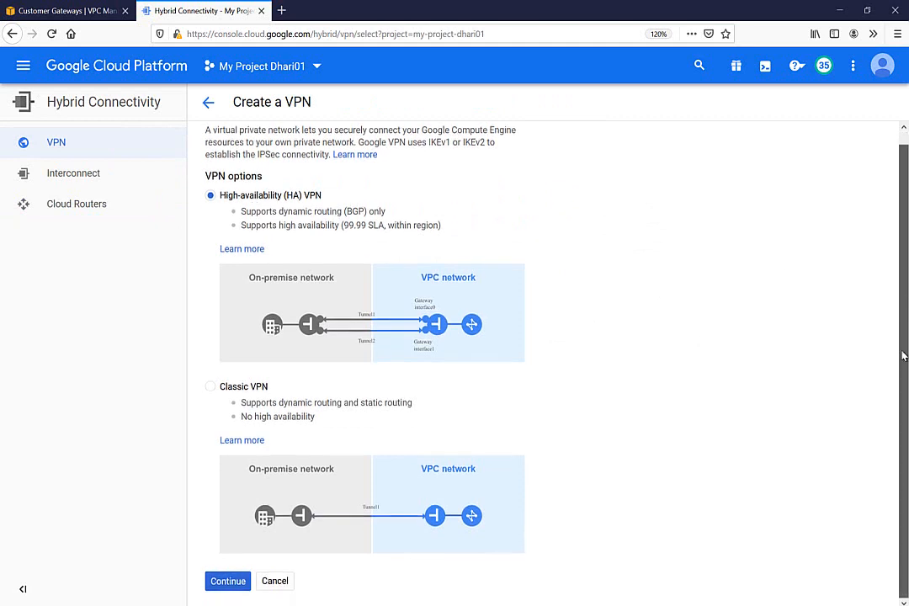
click(237, 392)
click(235, 583)
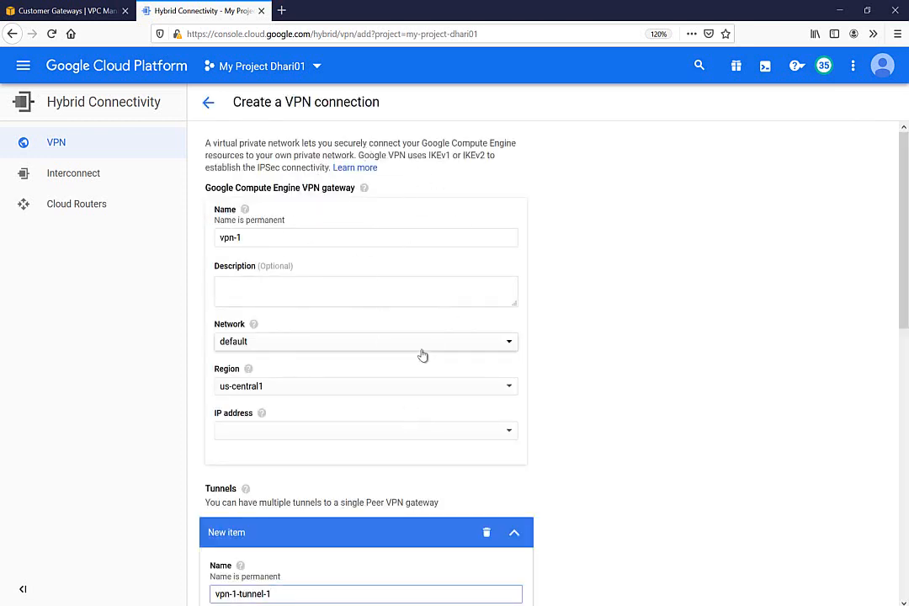
Step: Rename the VPN gateway from vpn-1 to vpn-01
click(249, 238)
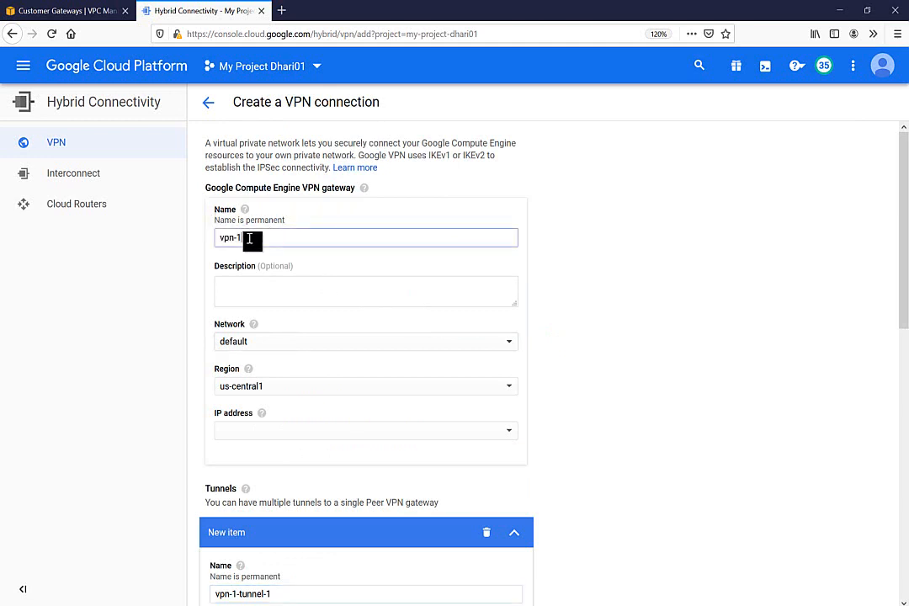
key(BackSpace)
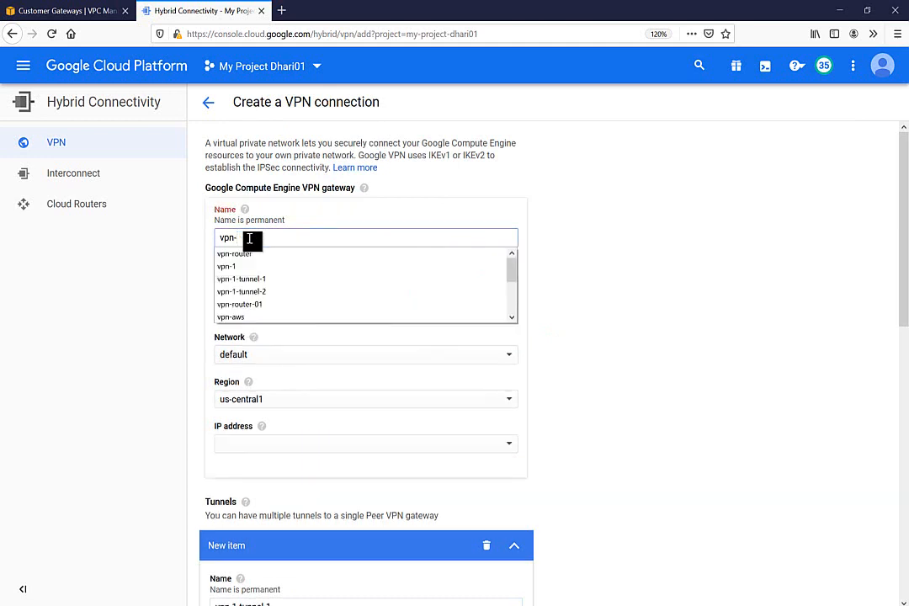
text(01)
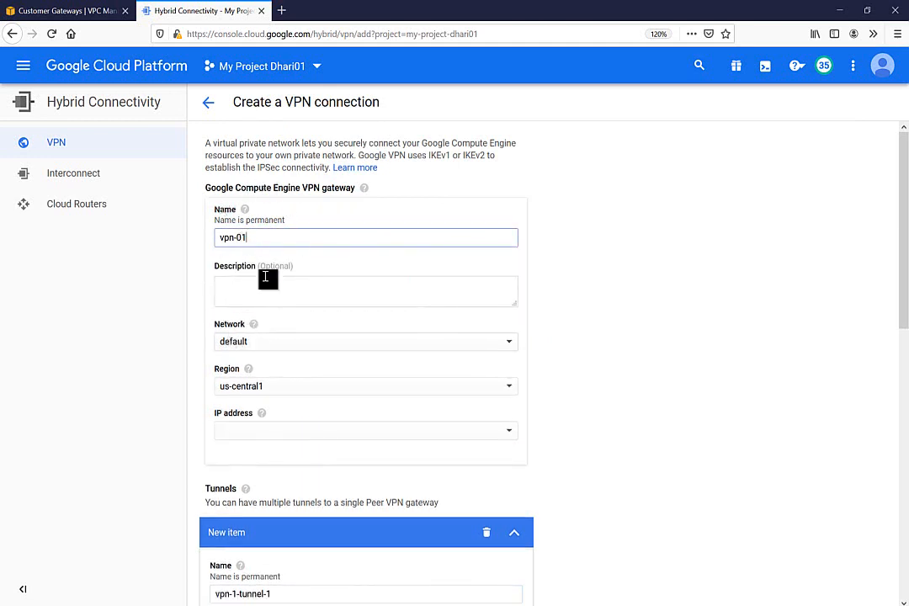
Step: Tick off Cloud Router and the GCP VPN GTW on the OneNote diagram, then return
key(alt+Tab)
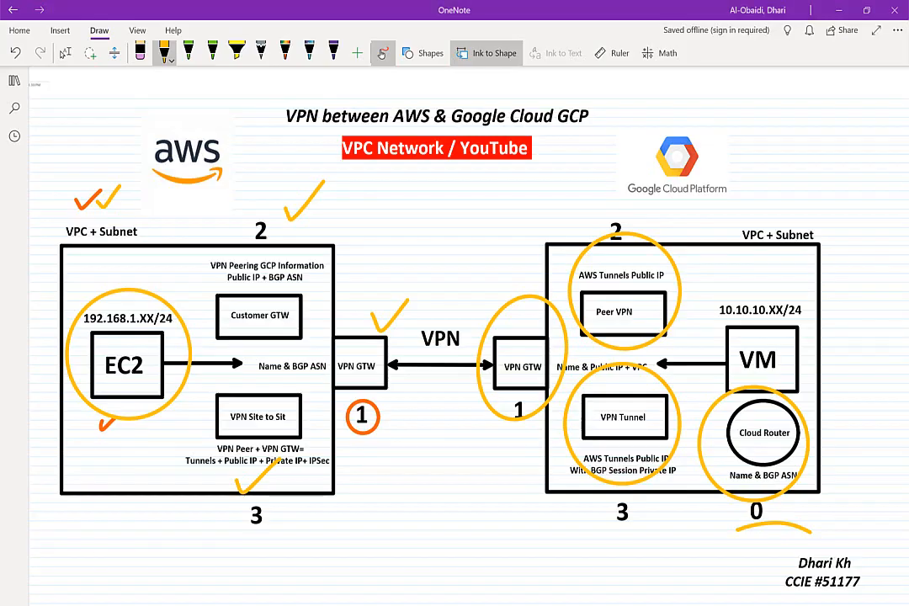
drag(836, 430, 891, 385)
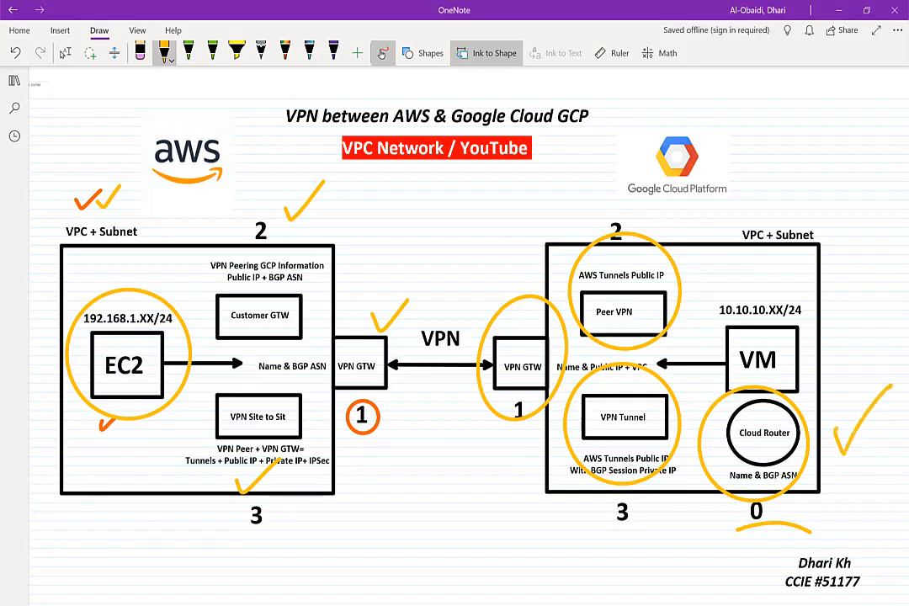
mouse_move(466, 271)
mouse_down()
mouse_move(487, 290)
mouse_move(510, 210)
mouse_up()
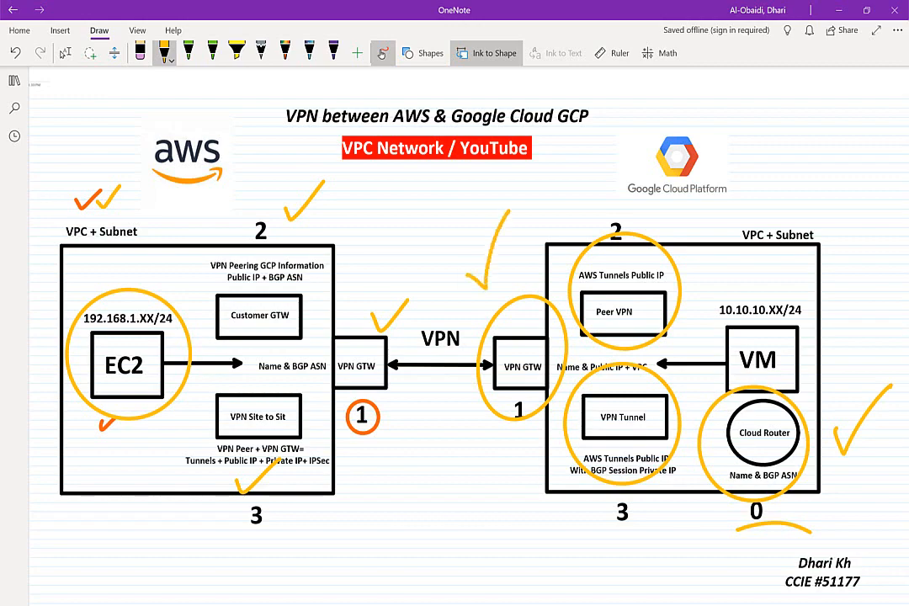
key(alt+Tab)
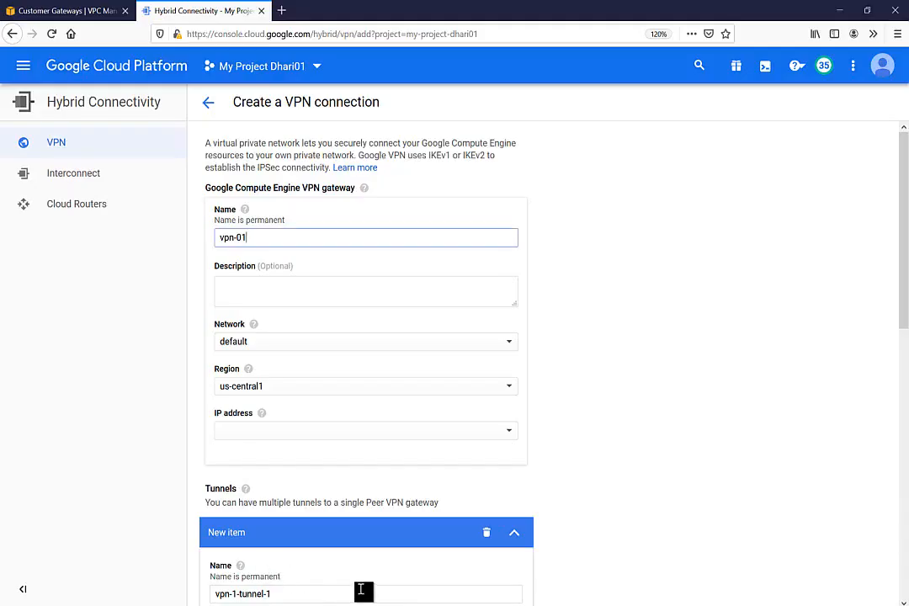
Step: Put gateway vpn-01 on network vpc01 with IP vpn00 (34.69.41.110) and delete the default tunnel
click(270, 347)
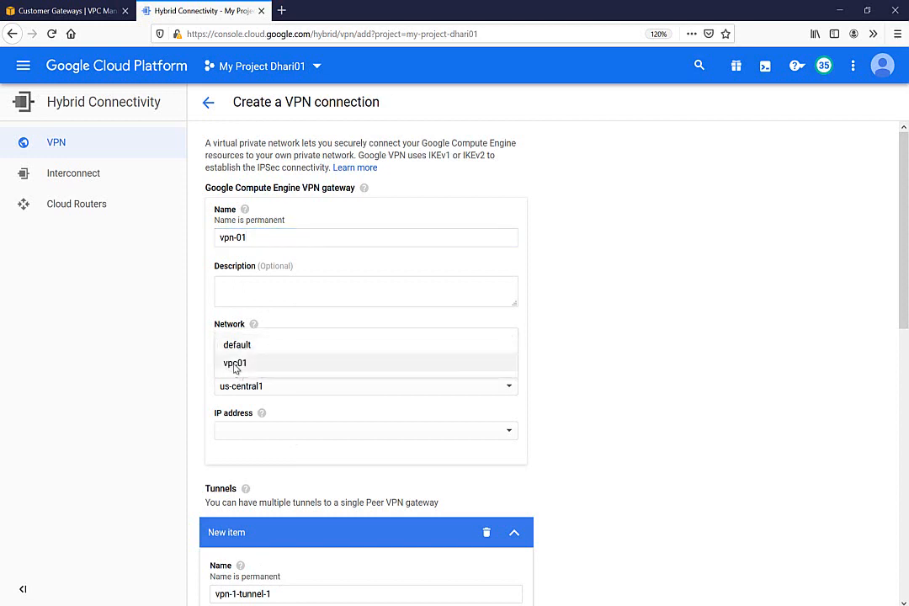
click(235, 363)
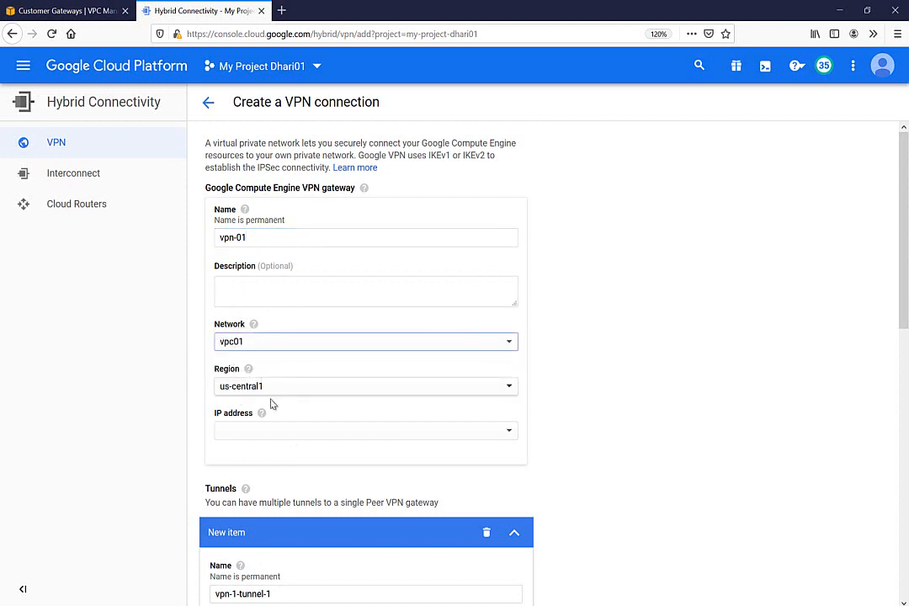
click(260, 432)
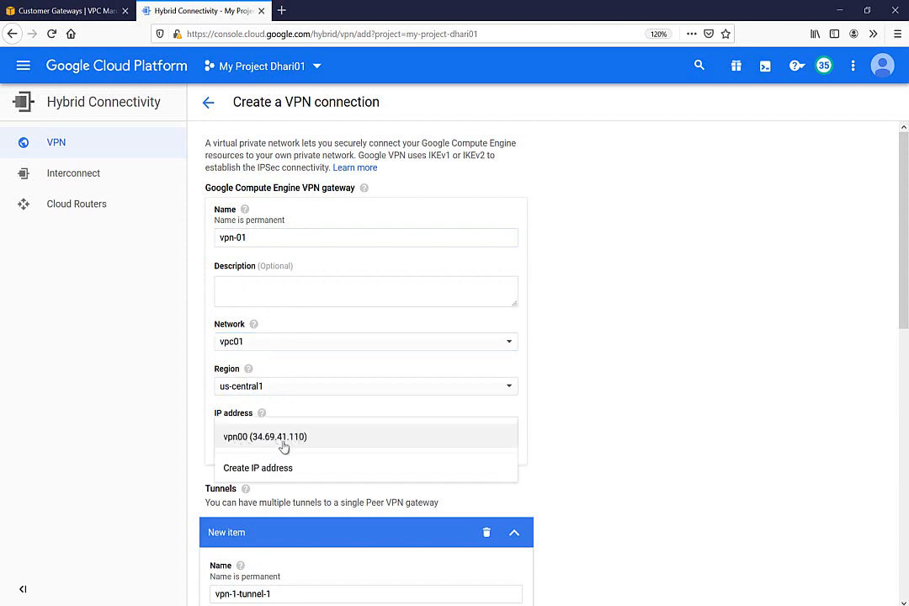
click(258, 444)
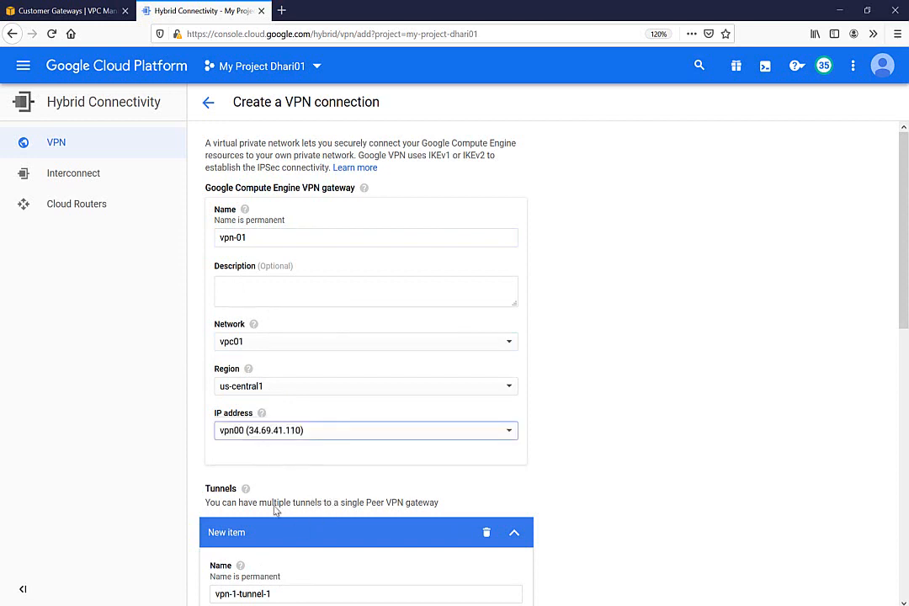
click(486, 532)
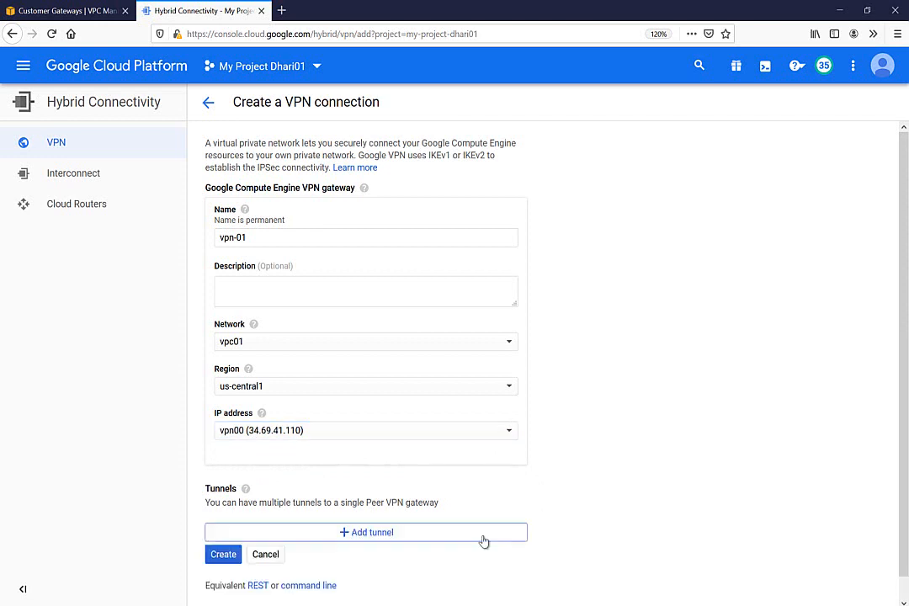
drag(905, 339, 905, 307)
Step: Create the vpn-01 Cloud VPN gateway
click(218, 555)
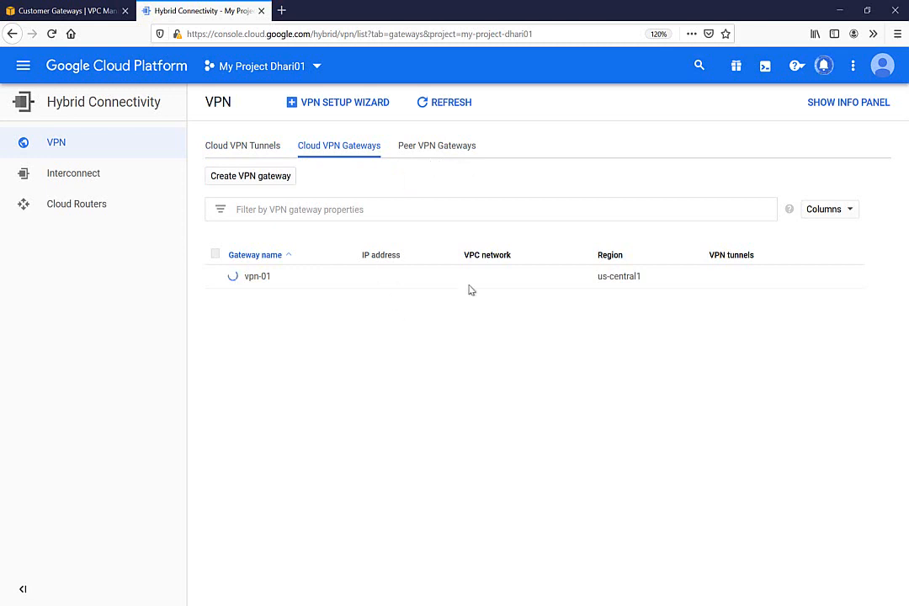
Step: Start a new peer VPN gateway named aws-peer-info with two interfaces
click(436, 151)
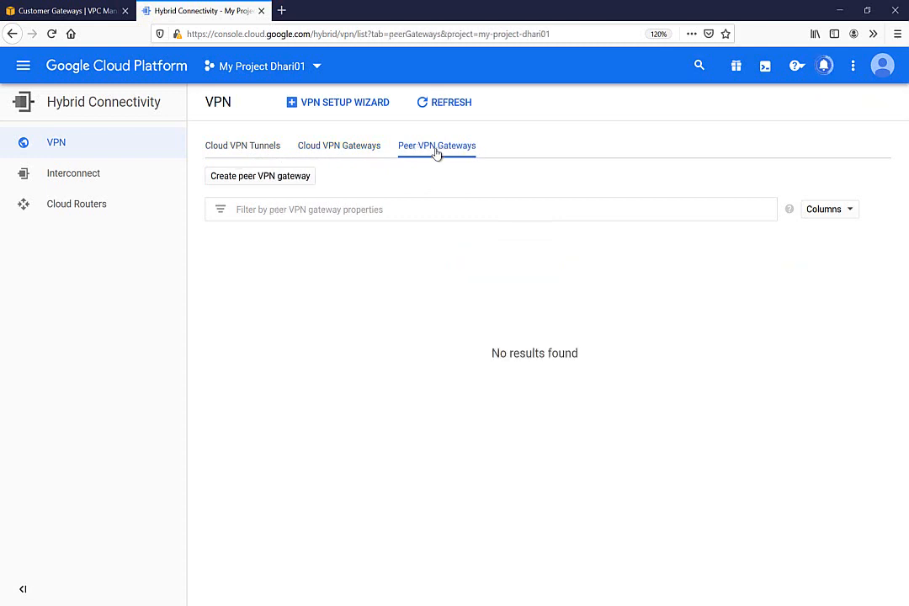
click(249, 182)
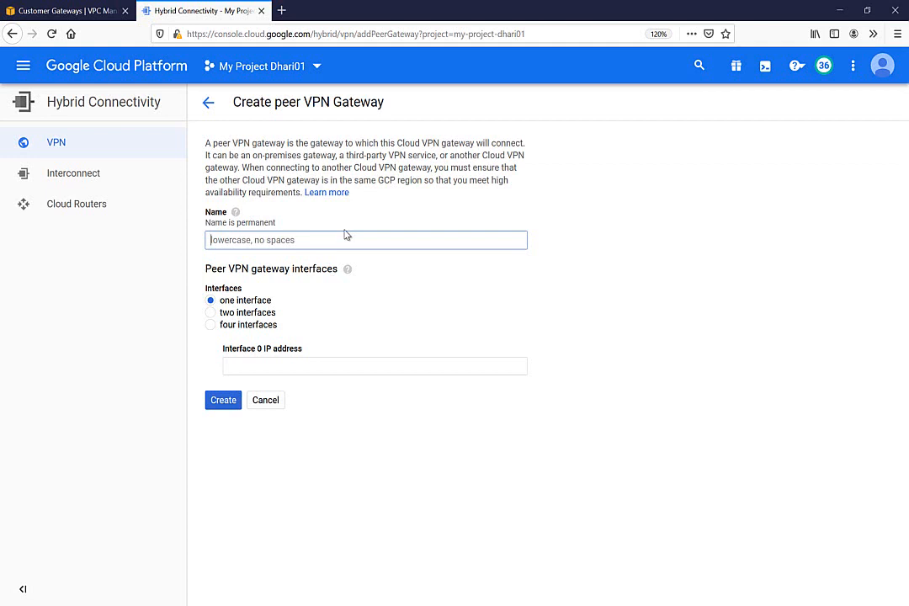
text(AWS)
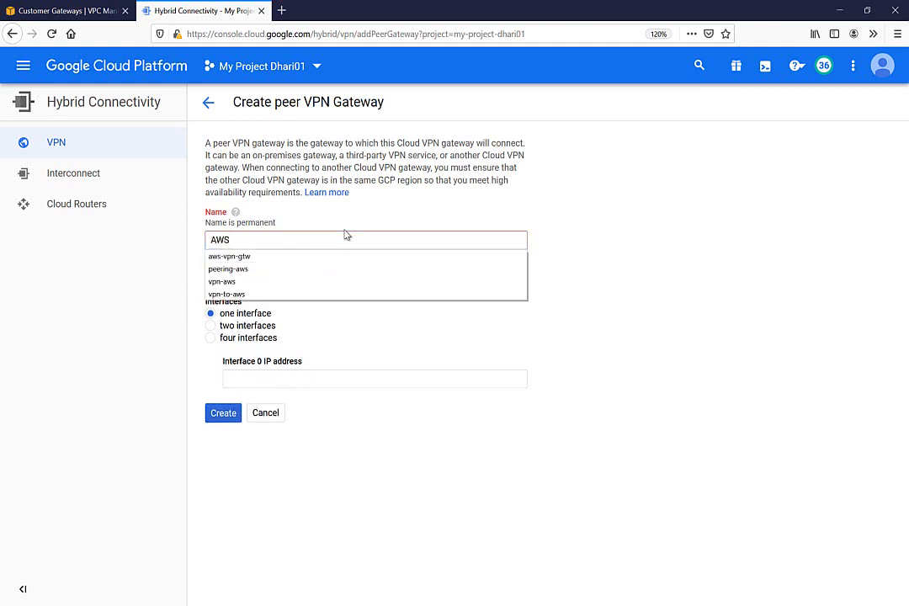
key(BackSpace)
key(BackSpace)
key(BackSpace)
text(a)
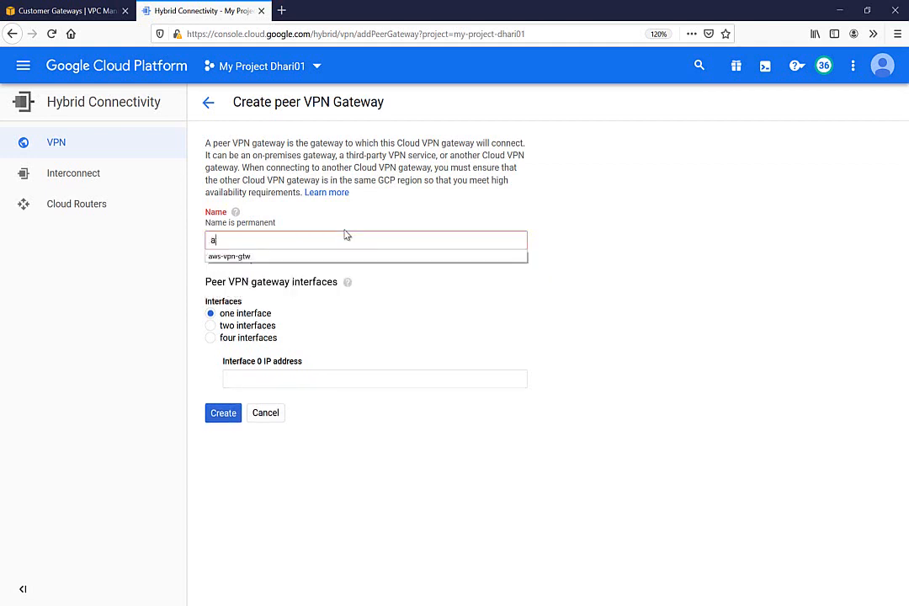
text(ws-pee)
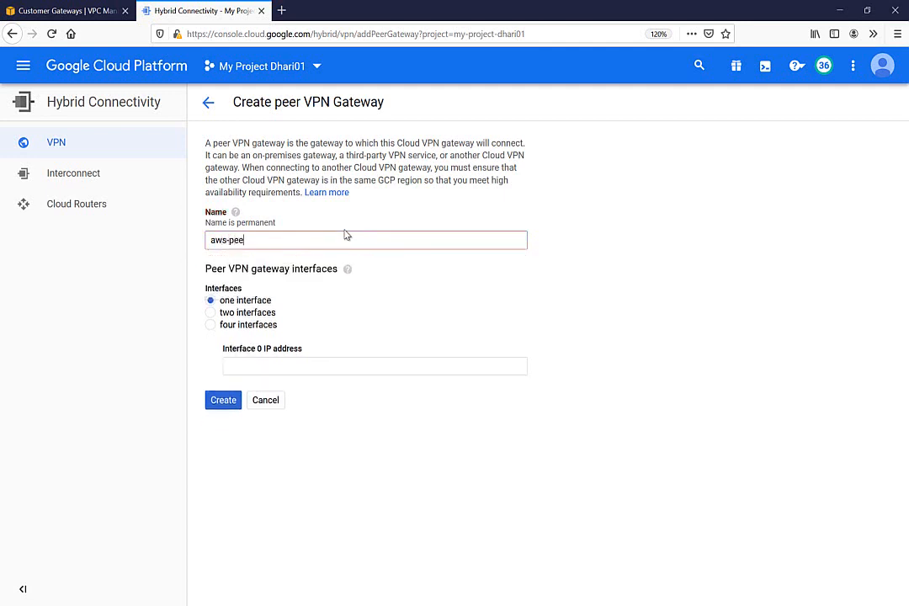
text(r-info)
click(236, 315)
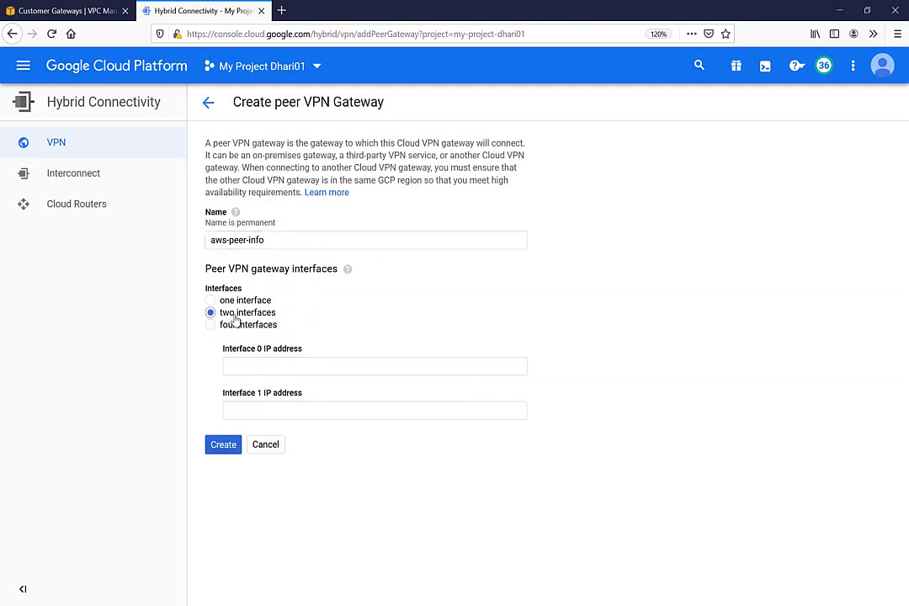
click(66, 10)
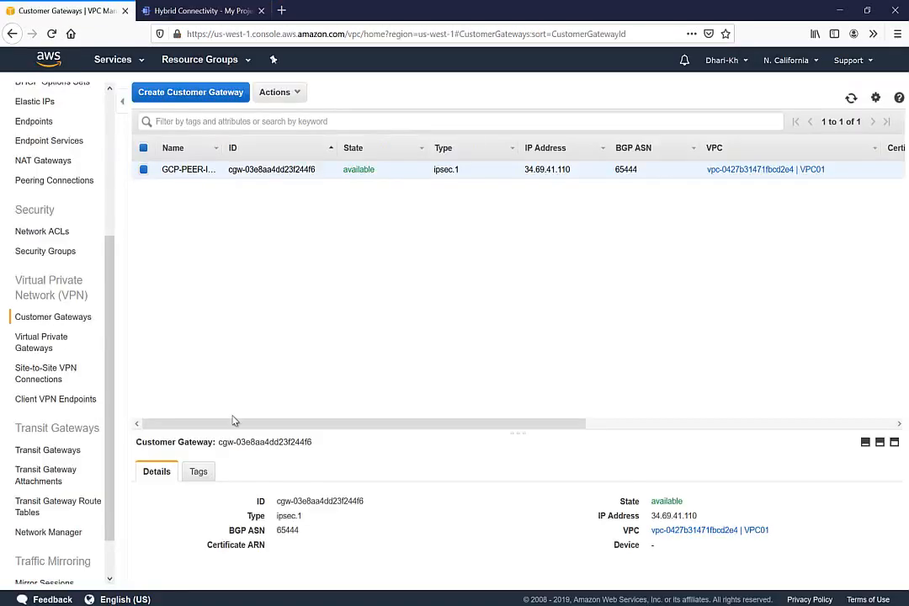
Step: Look up the AWS-TO-GCP connection's tunnel details to see both tunnels' outside IPs
click(42, 345)
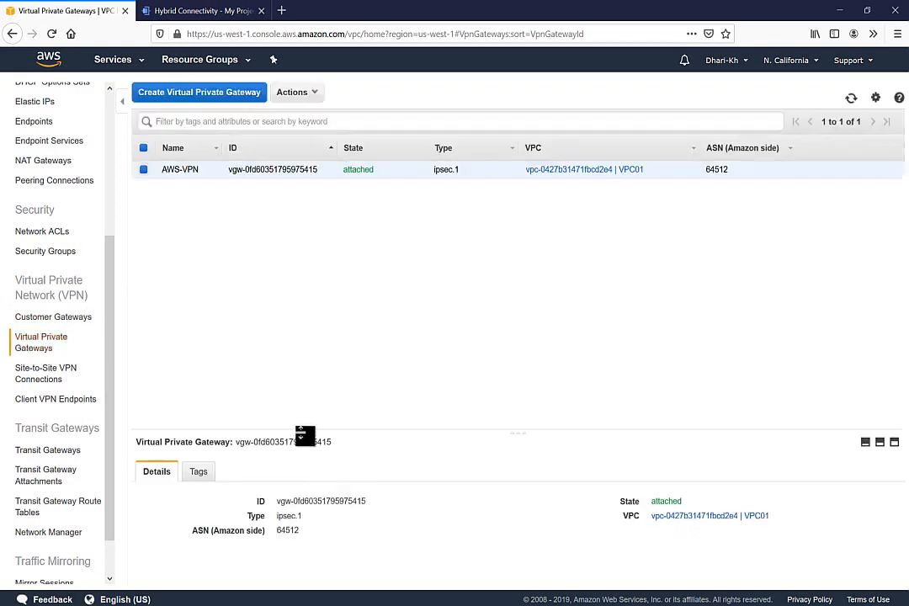
drag(304, 436, 311, 327)
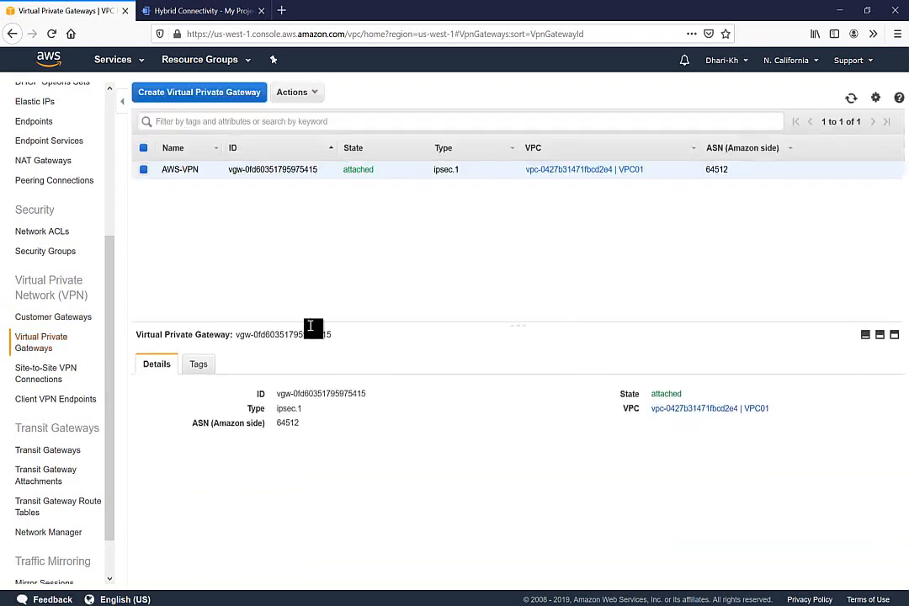
click(36, 375)
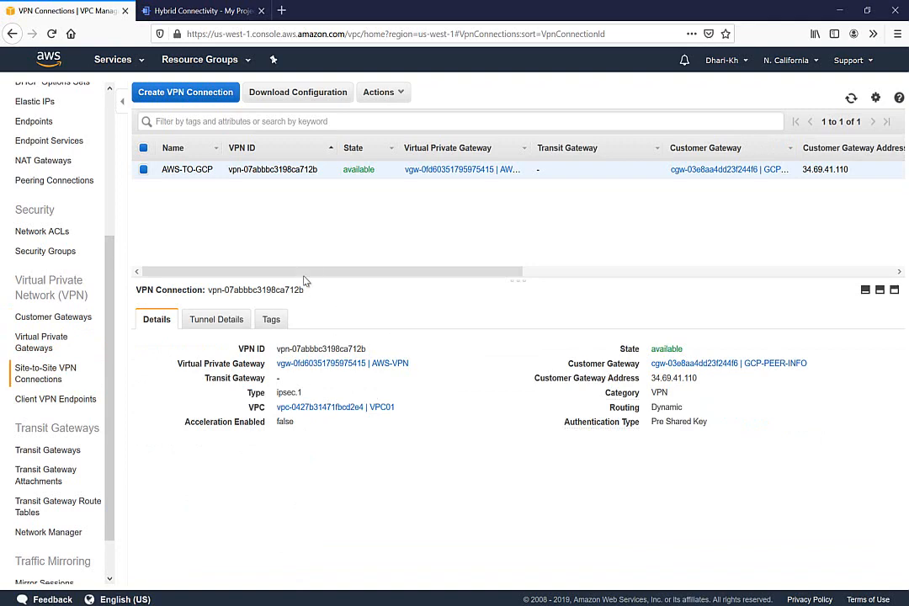
click(226, 319)
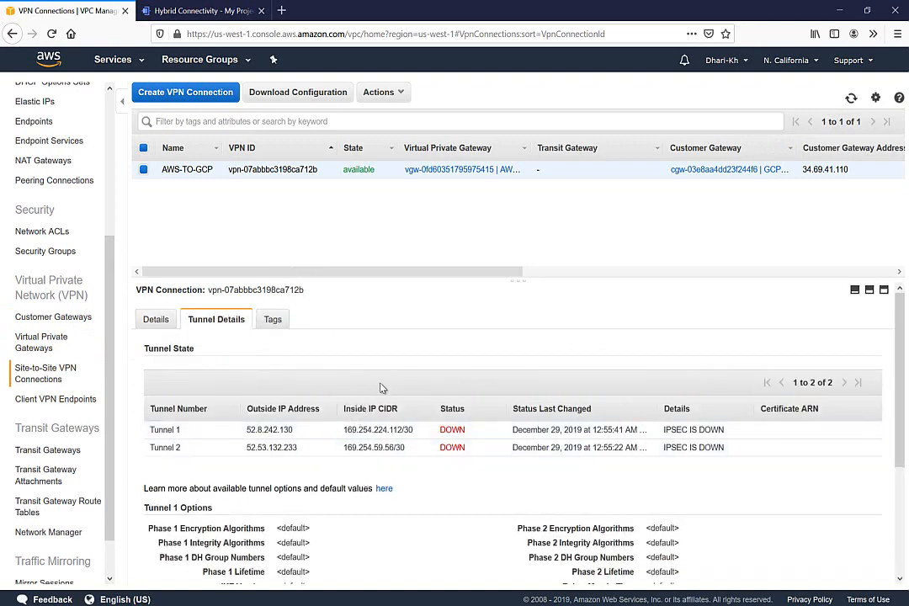
click(199, 12)
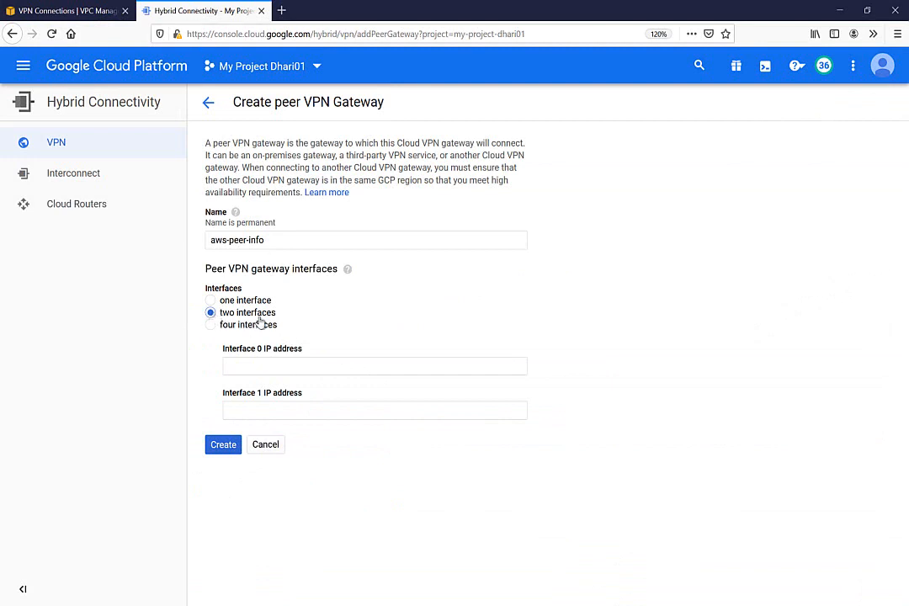
Step: Copy Tunnel 1's outside IP 52.8.242.130 from AWS into the Interface 0 field
click(239, 367)
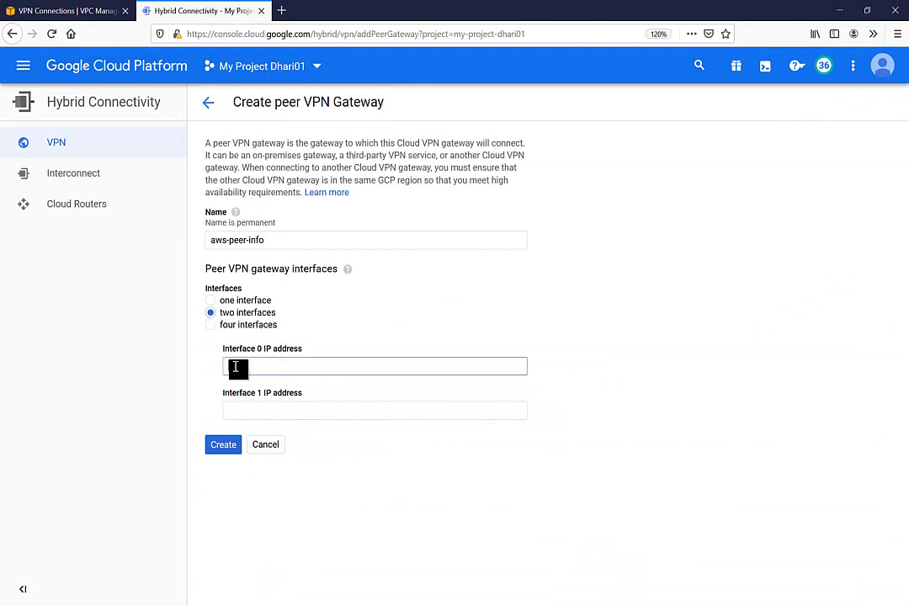
click(80, 10)
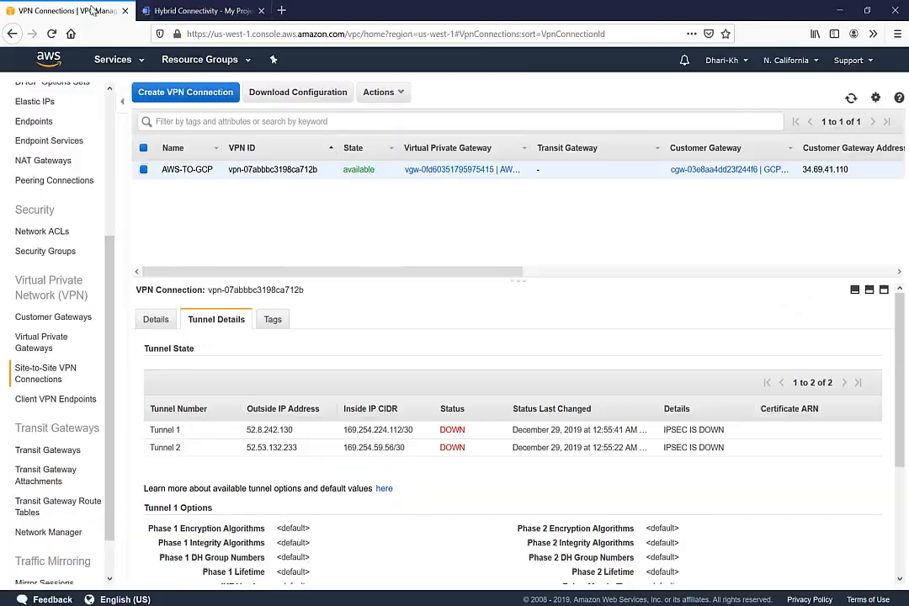
double_click(286, 428)
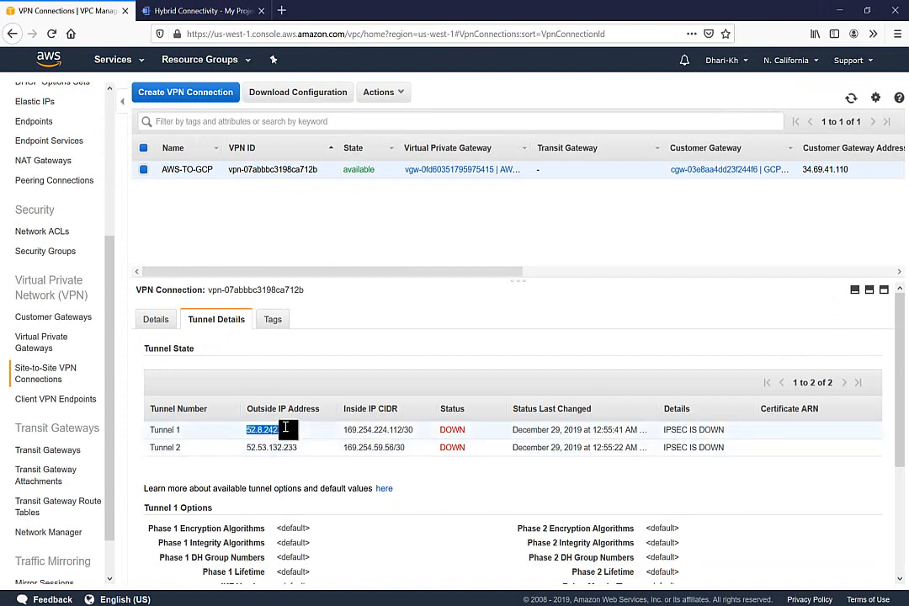
click(202, 10)
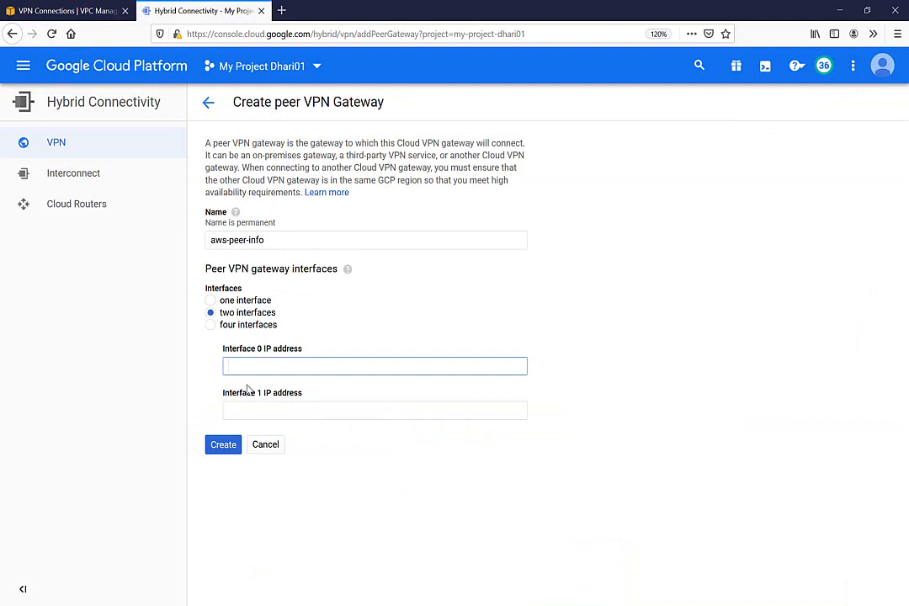
text(52.8.242.130)
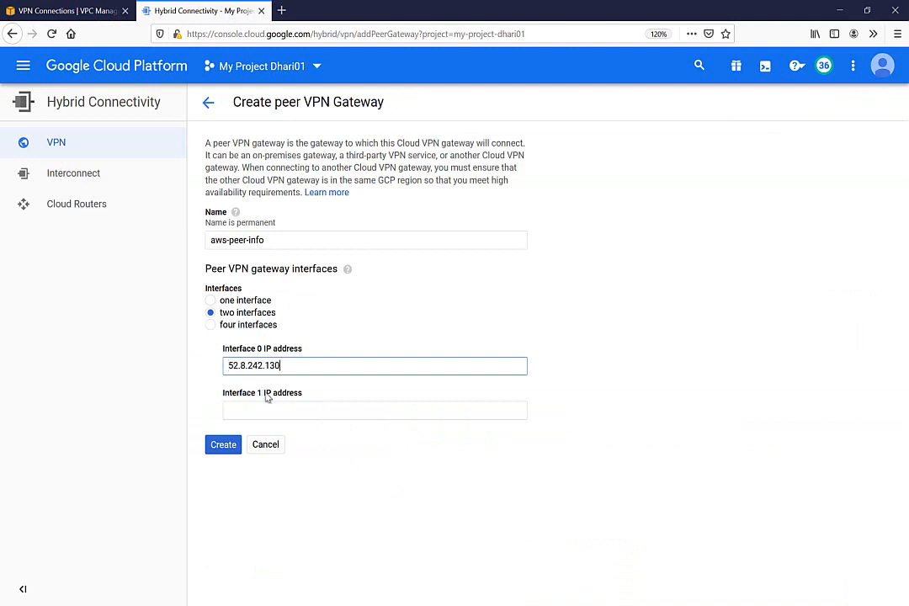
Step: Fill Interface 1 with Tunnel 2's IP 52.53.132.233 and create the peer gateway
click(70, 8)
click(257, 450)
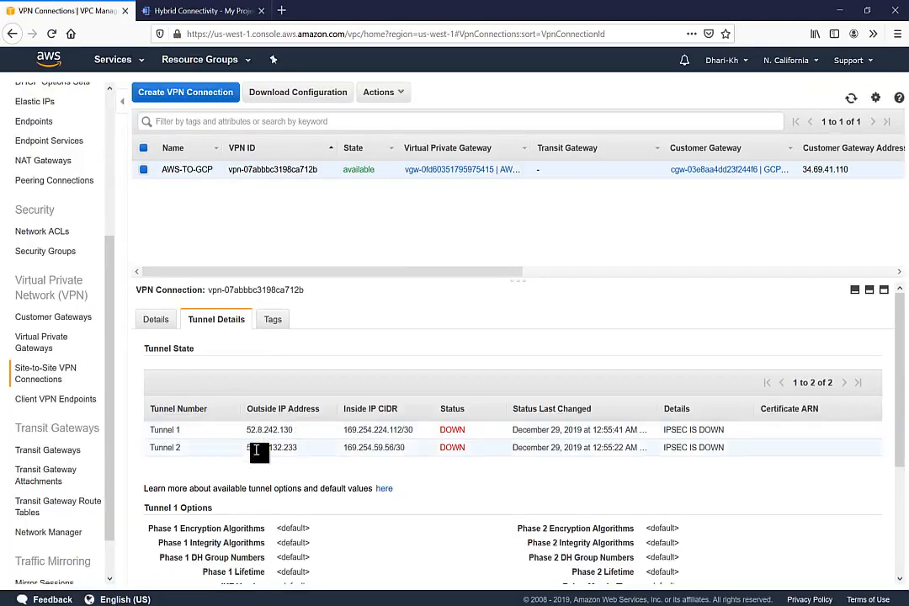
double_click(257, 451)
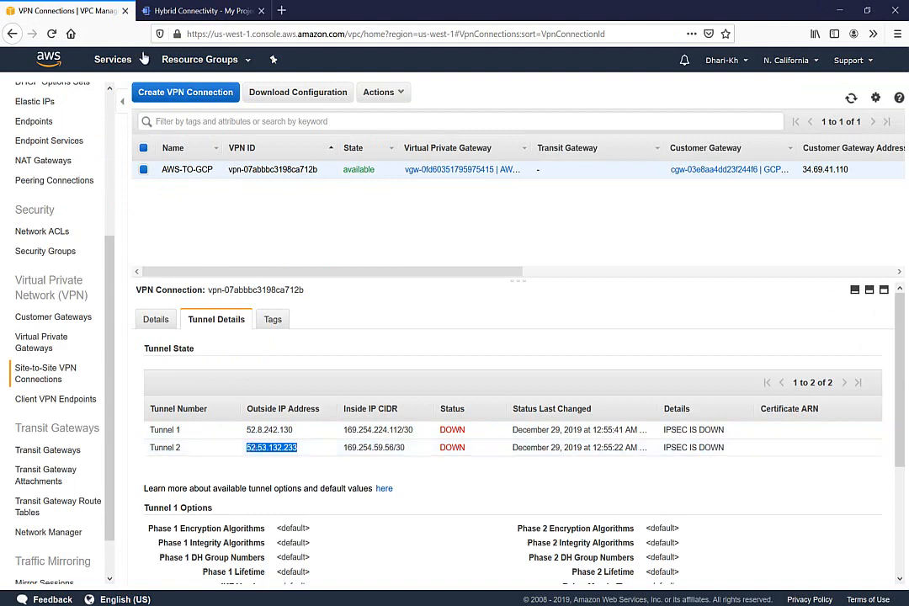
click(173, 14)
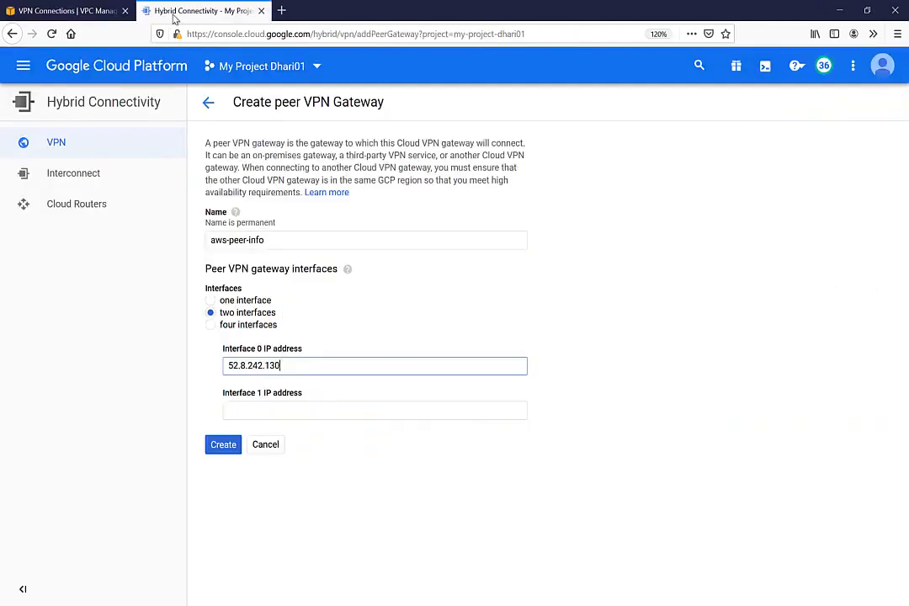
click(237, 412)
text(52.53.132.233)
click(227, 448)
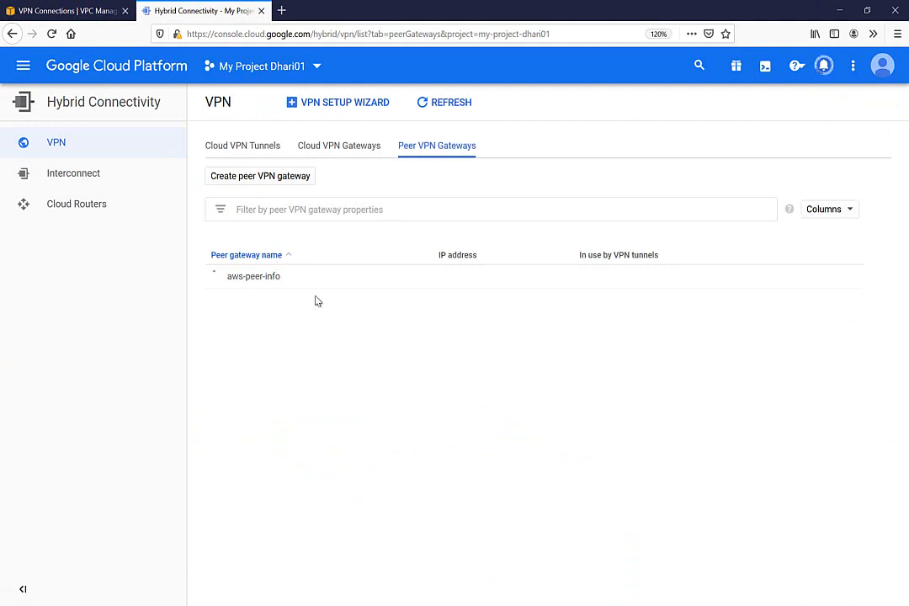
mouse_move(359, 593)
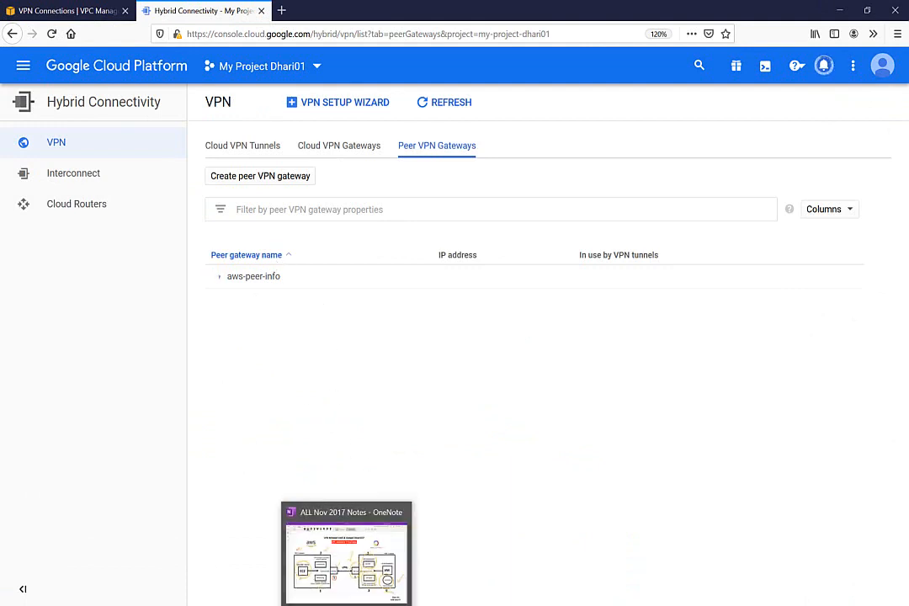
click(352, 561)
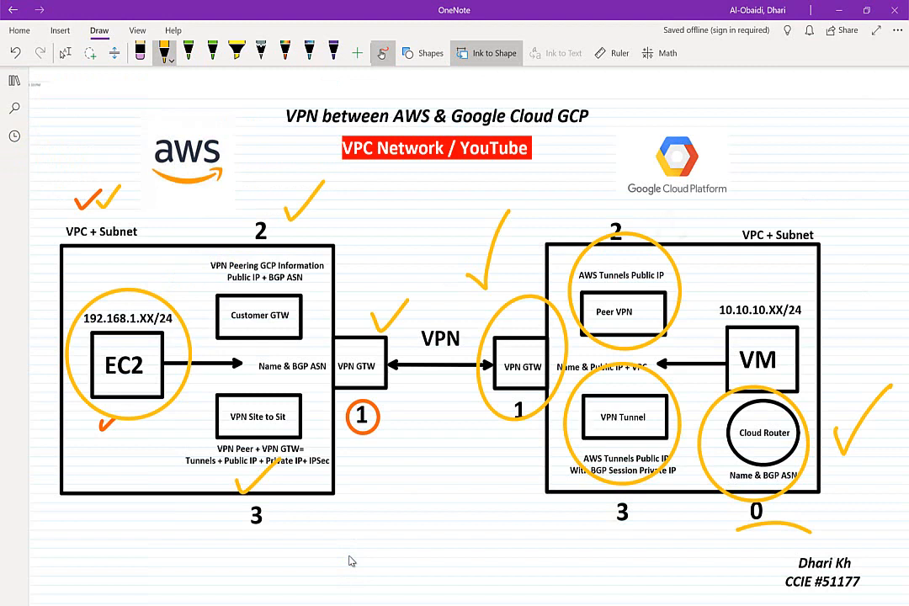
Step: Tick off the Peer VPN step on the OneNote diagram's Google Cloud side
drag(672, 237, 735, 200)
key(alt+Tab)
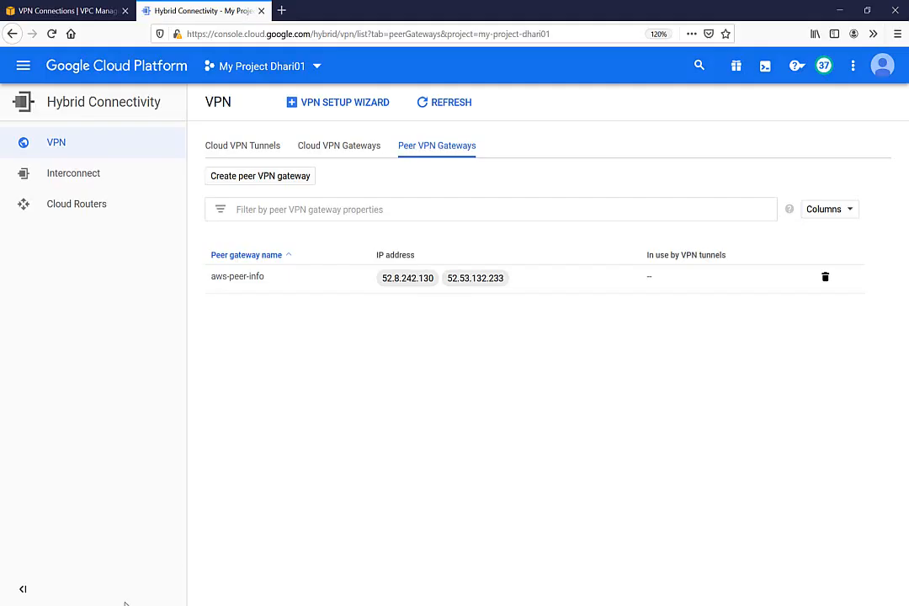
Step: Start a new VPN tunnel on the vpn-01 (Classic) gateway
click(235, 147)
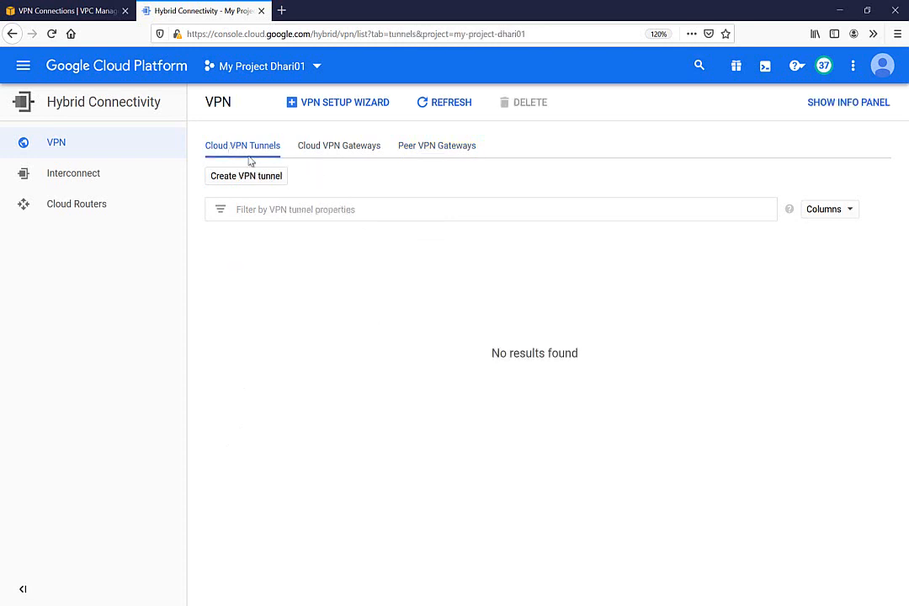
click(234, 175)
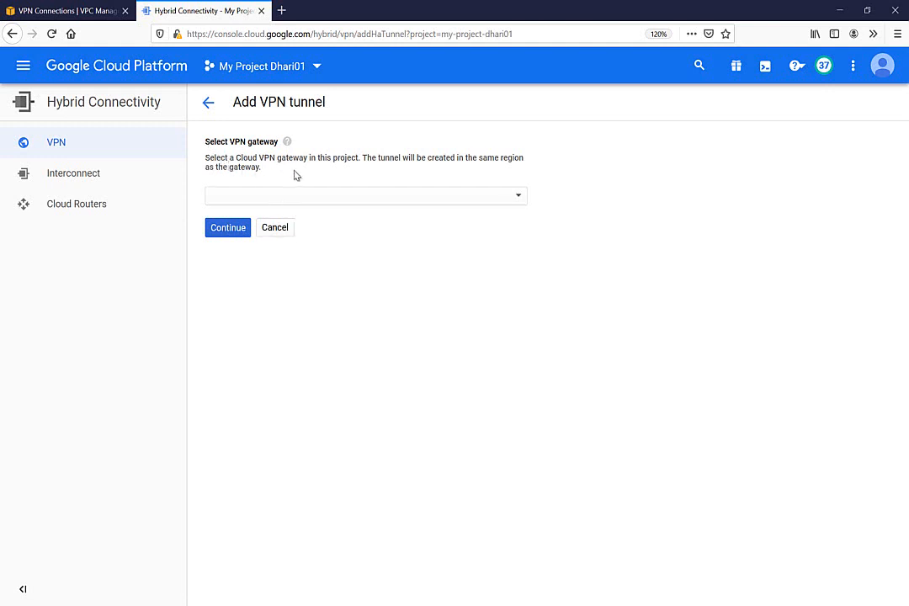
click(296, 197)
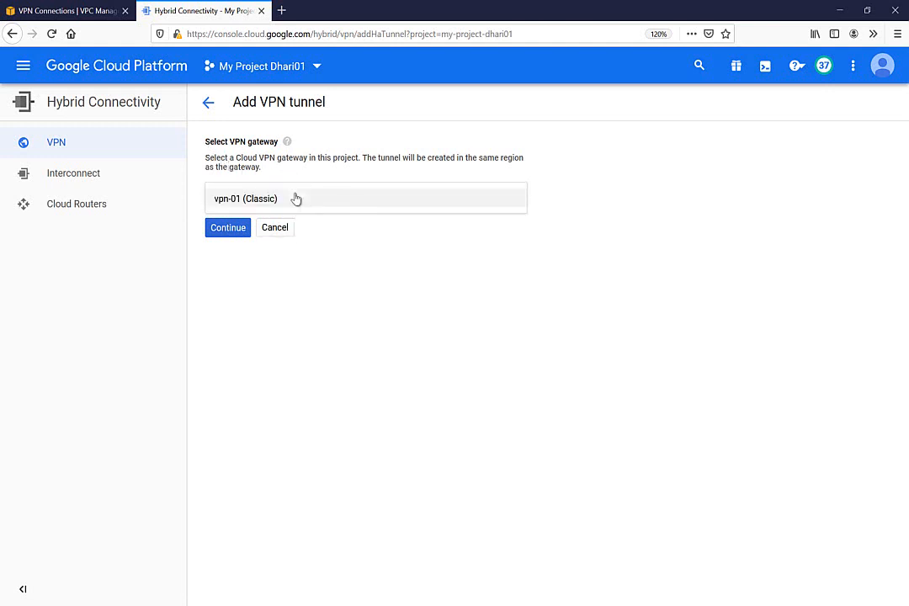
click(233, 201)
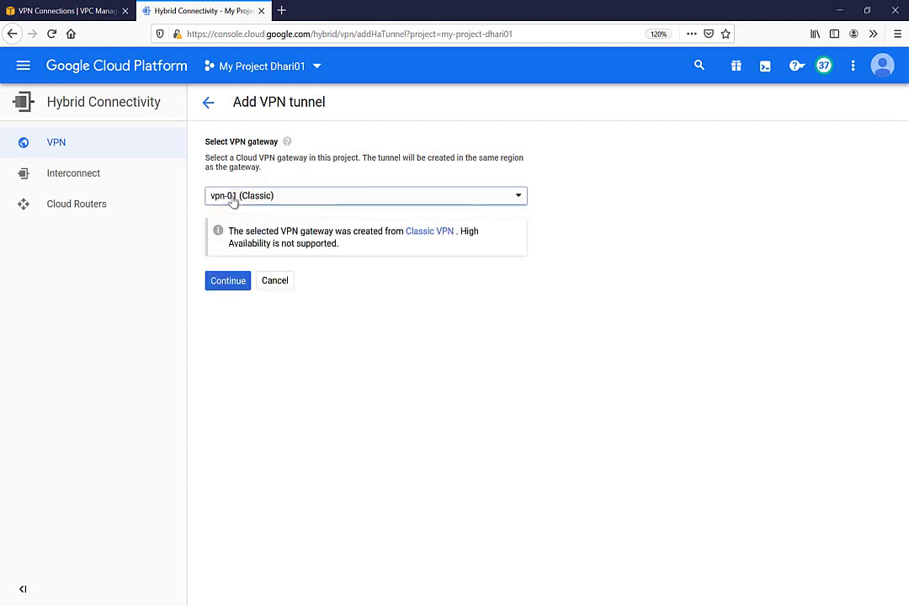
click(228, 282)
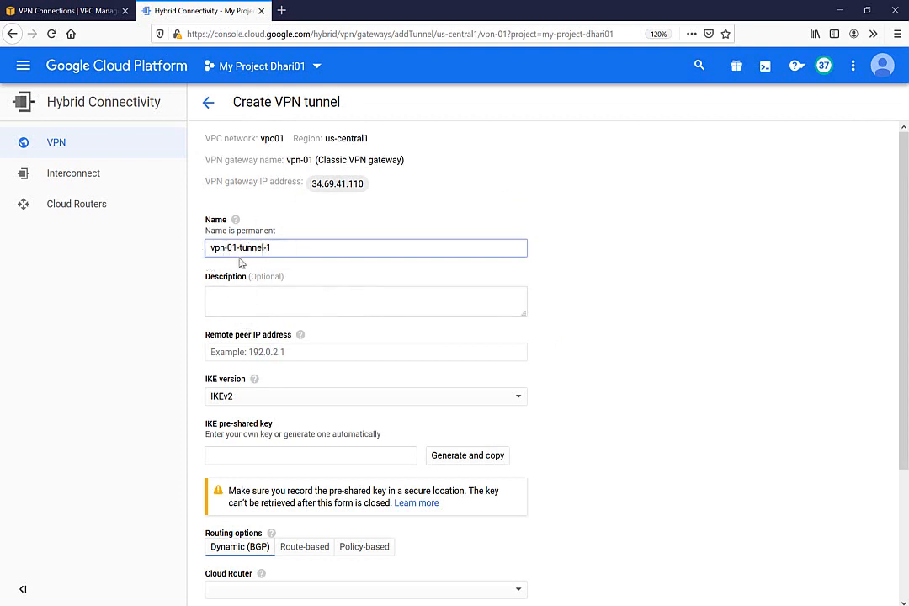
Step: Set the tunnel's remote peer IP to Tunnel 1's outside address 52.8.242.130
click(232, 354)
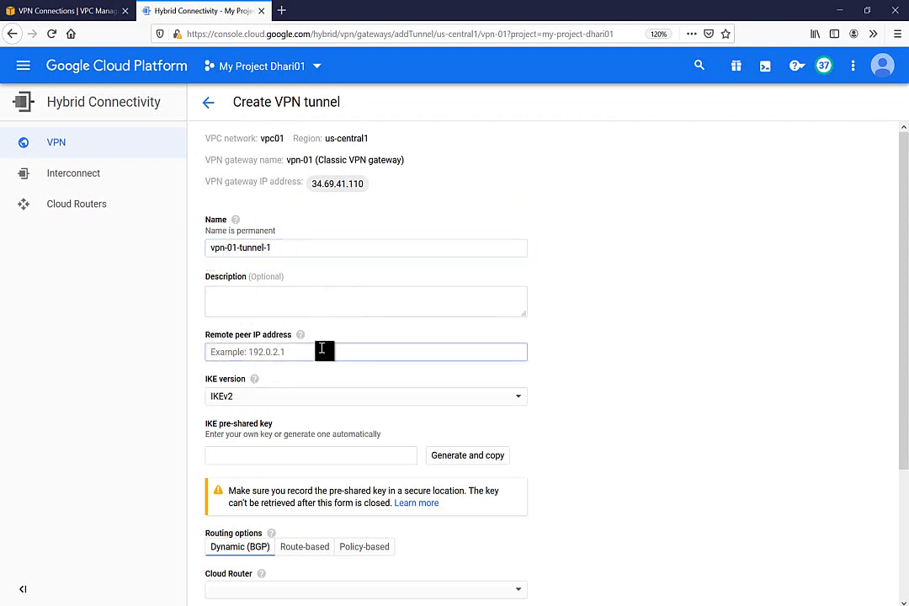
click(82, 11)
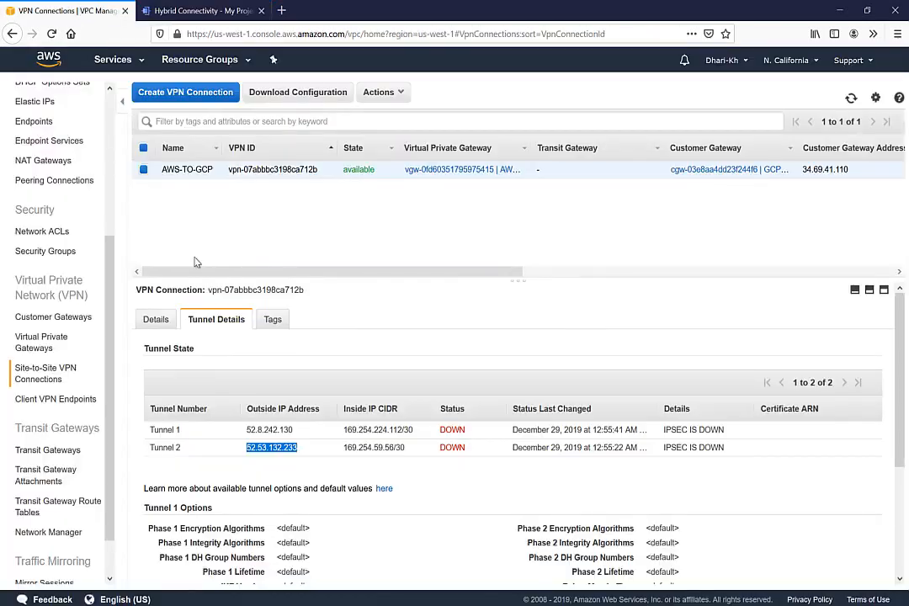
double_click(270, 430)
key(ctrl+c)
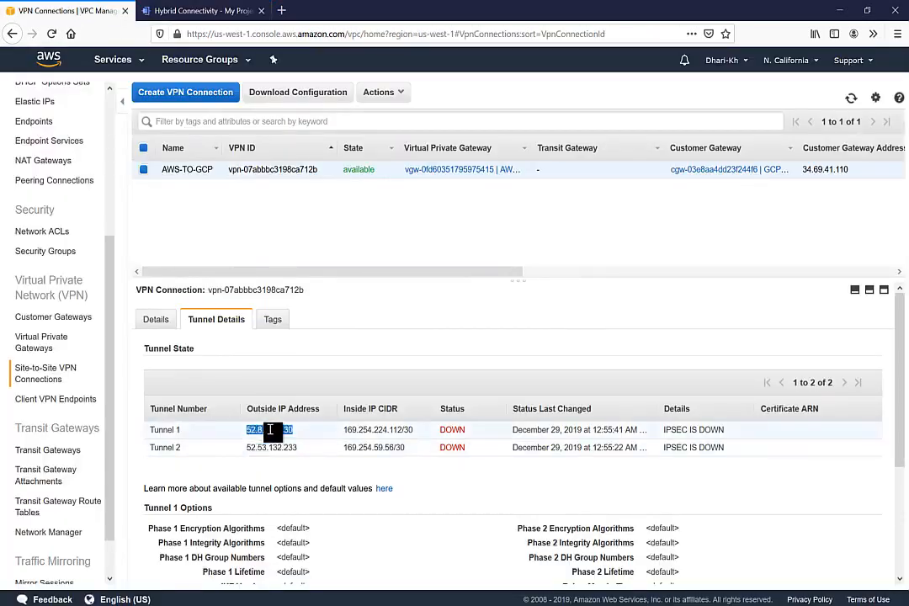
click(181, 11)
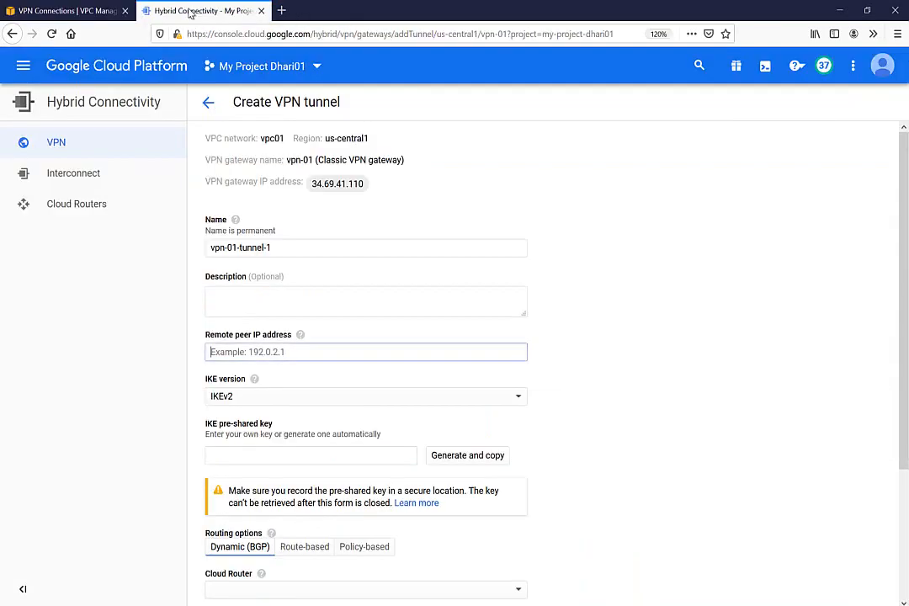
key(ctrl+v)
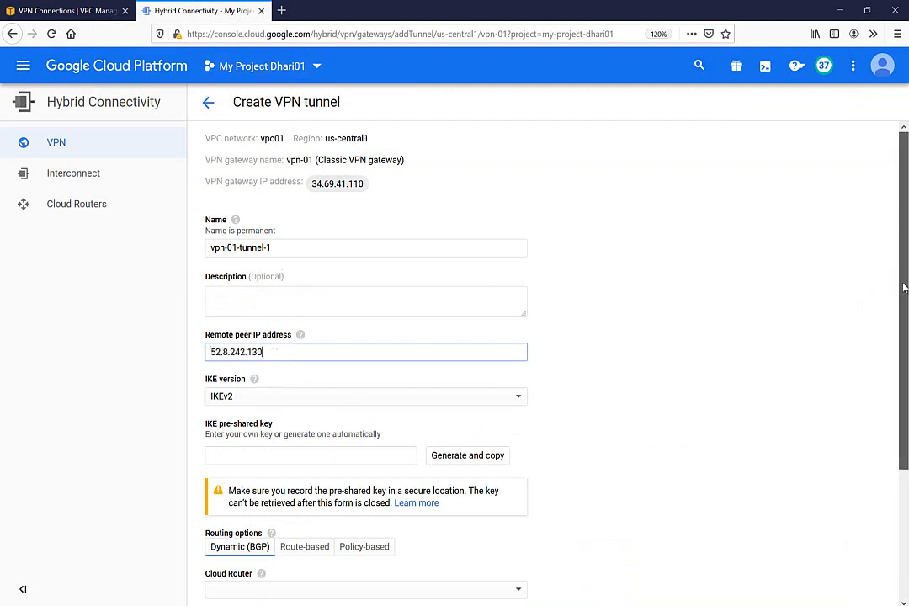
drag(905, 288, 905, 367)
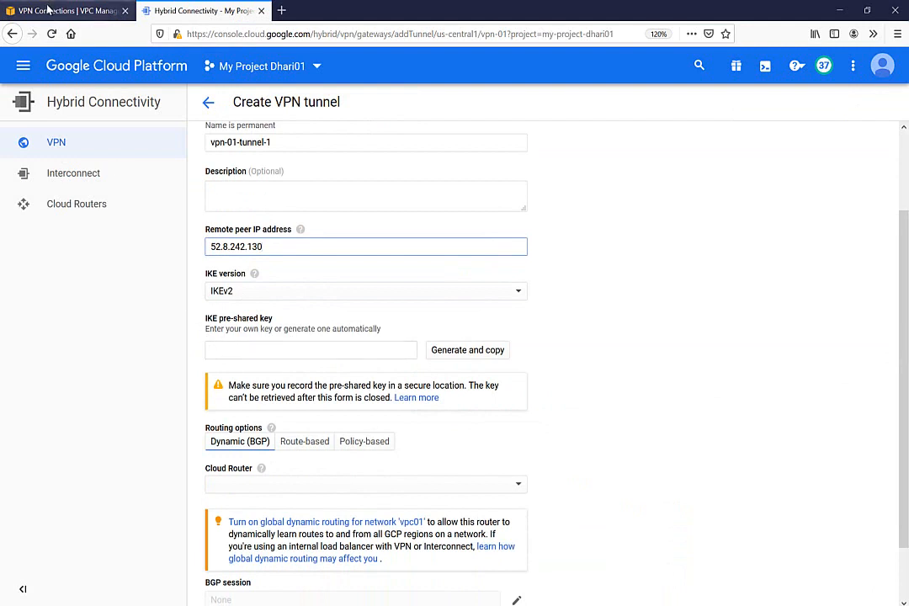
Step: Enter the IKE pre-shared key and choose vpn-router as the Cloud Router
click(218, 353)
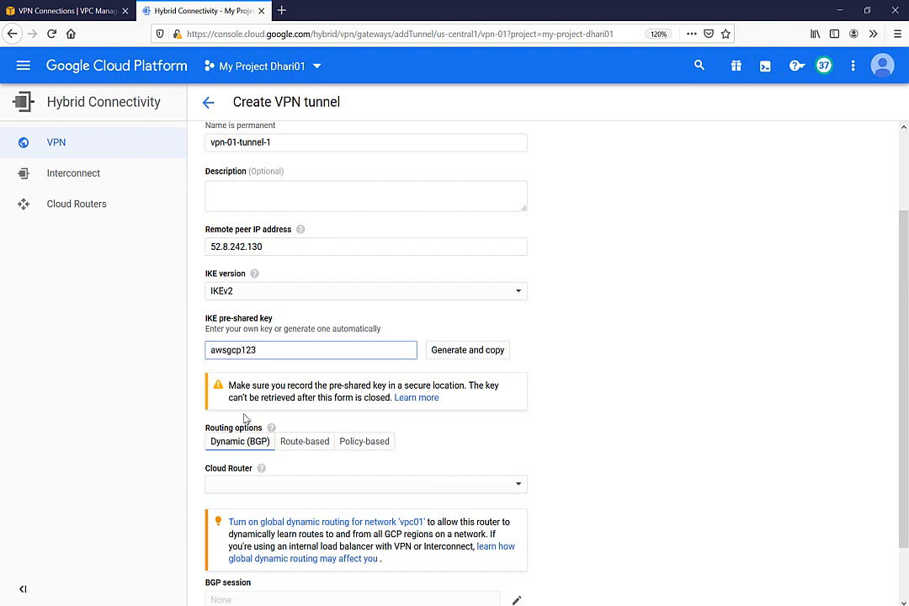
drag(907, 357, 907, 474)
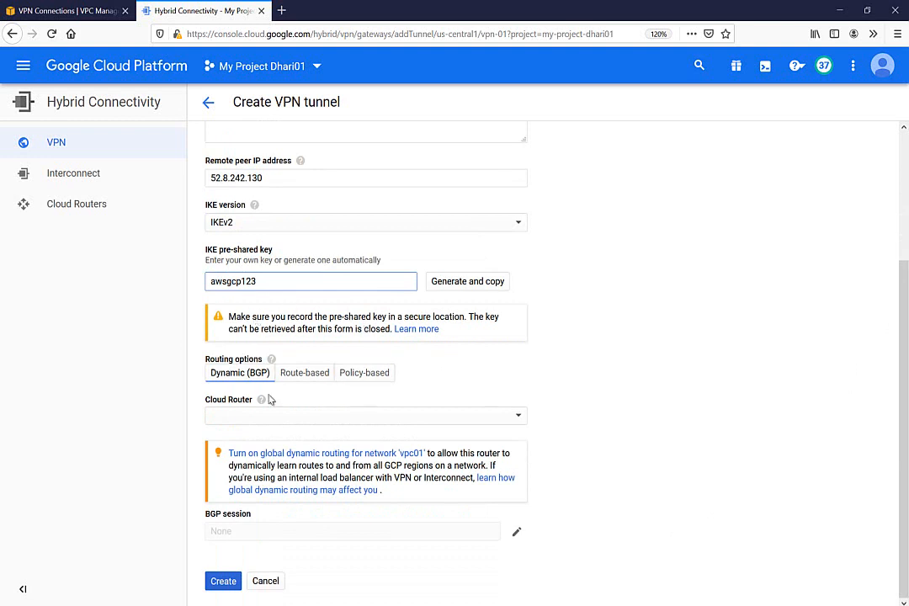
click(370, 421)
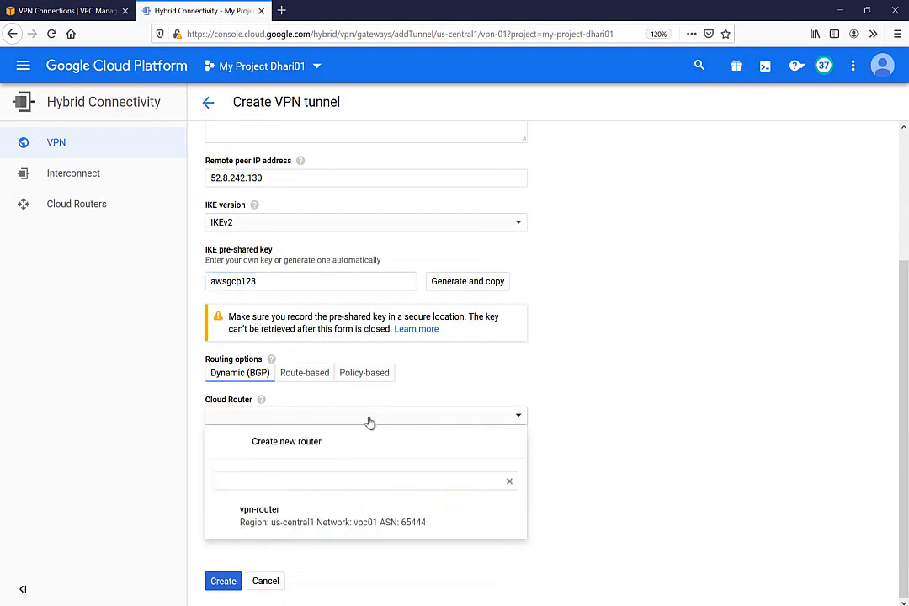
click(265, 519)
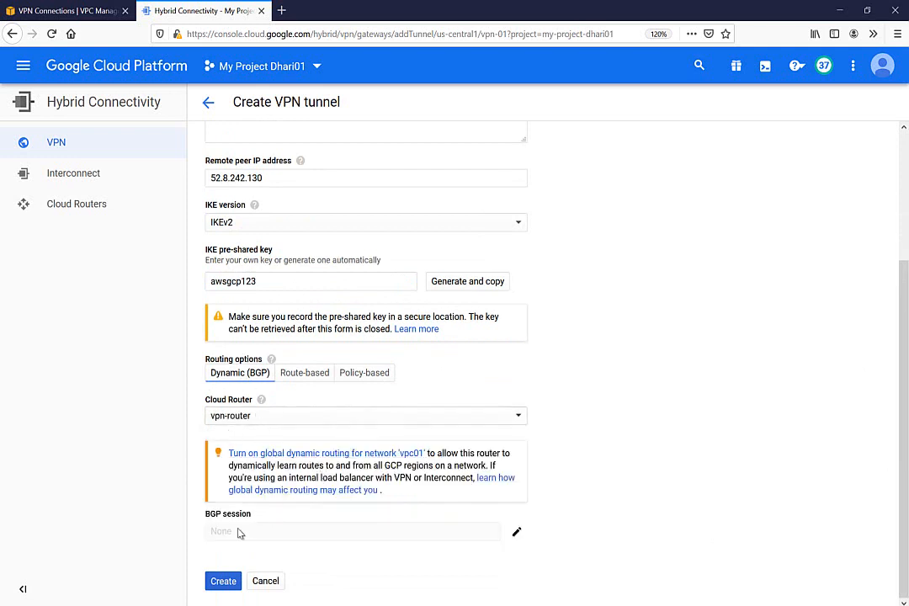
click(516, 533)
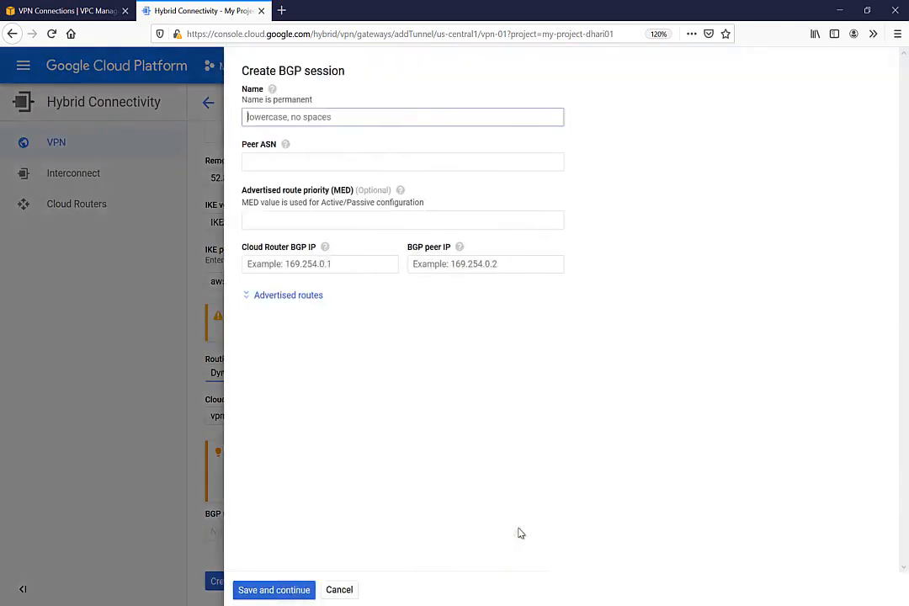
Step: Name the BGP session and set its peer ASN to the AWS gateway's 64512
click(270, 125)
text(tunnel1)
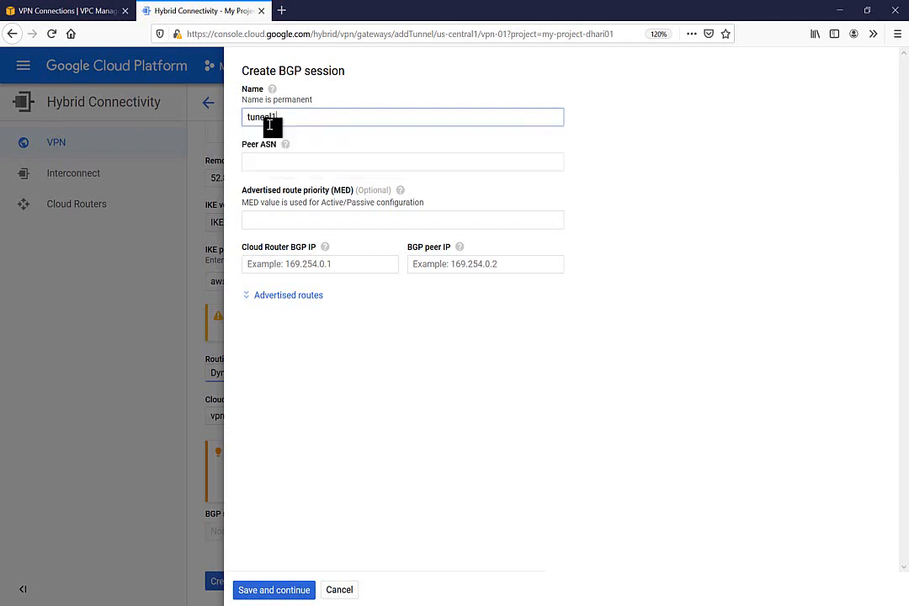
click(266, 163)
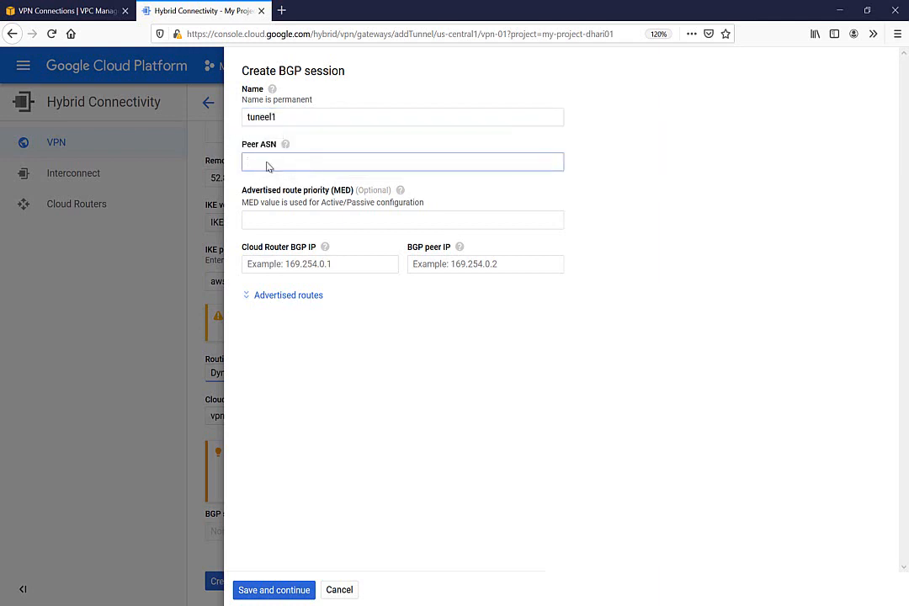
click(69, 10)
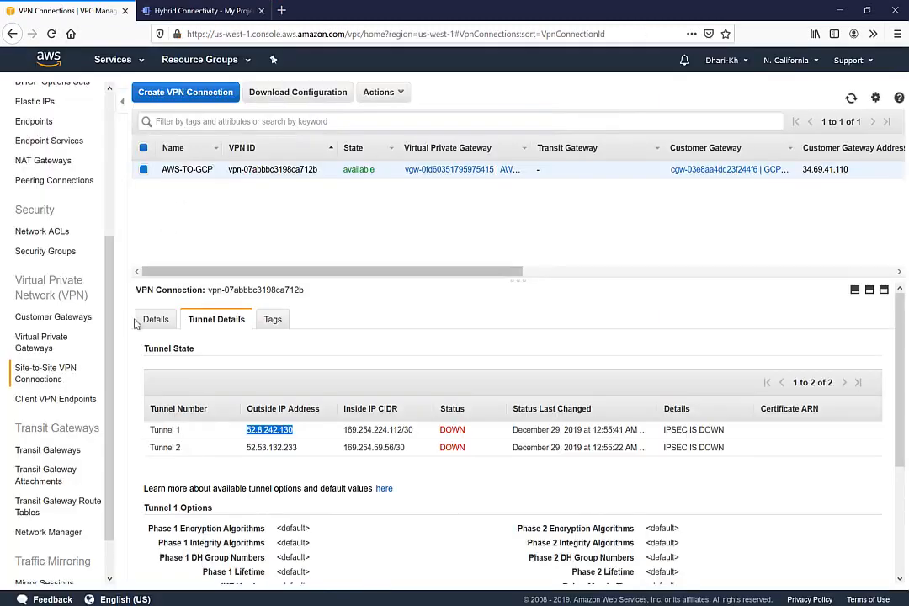
click(32, 343)
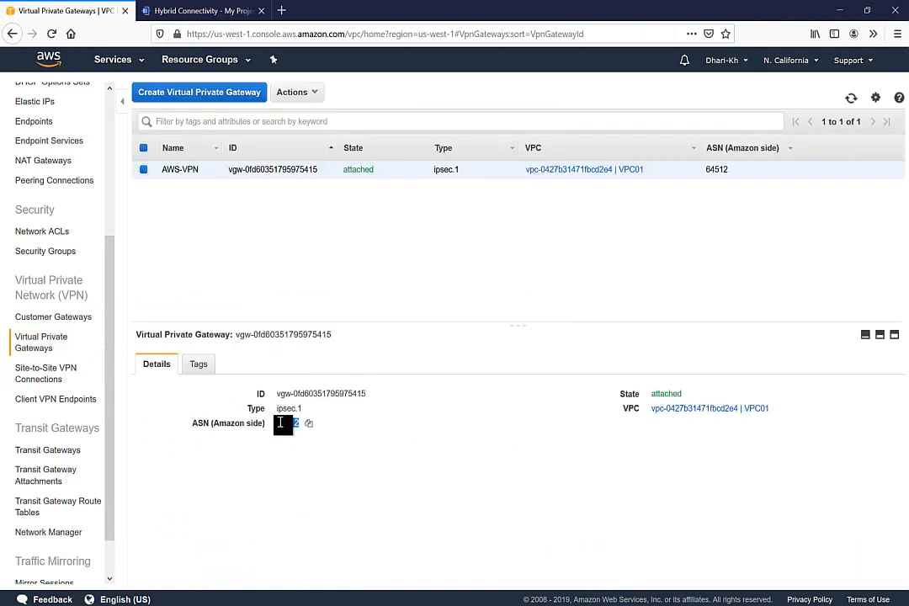
click(173, 12)
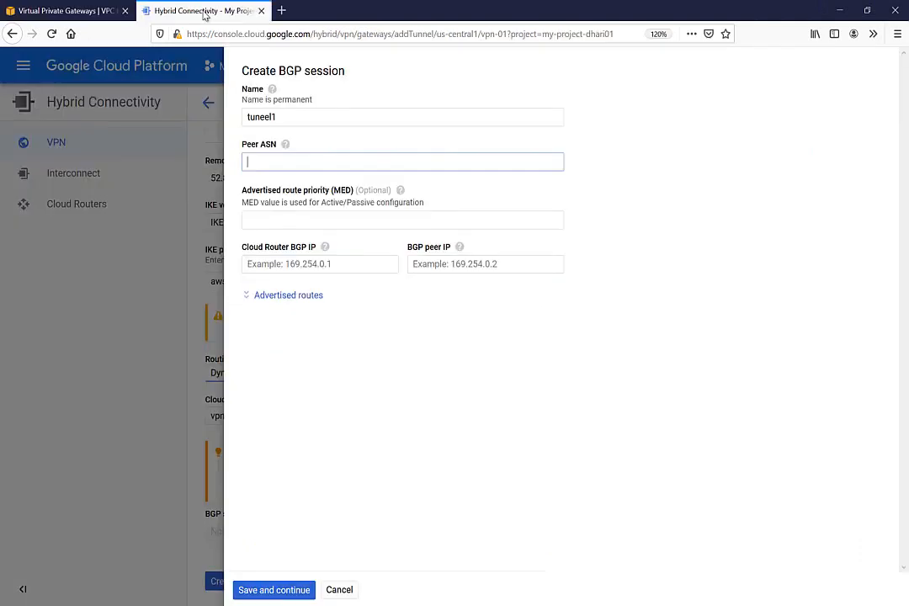
click(299, 166)
text(64512)
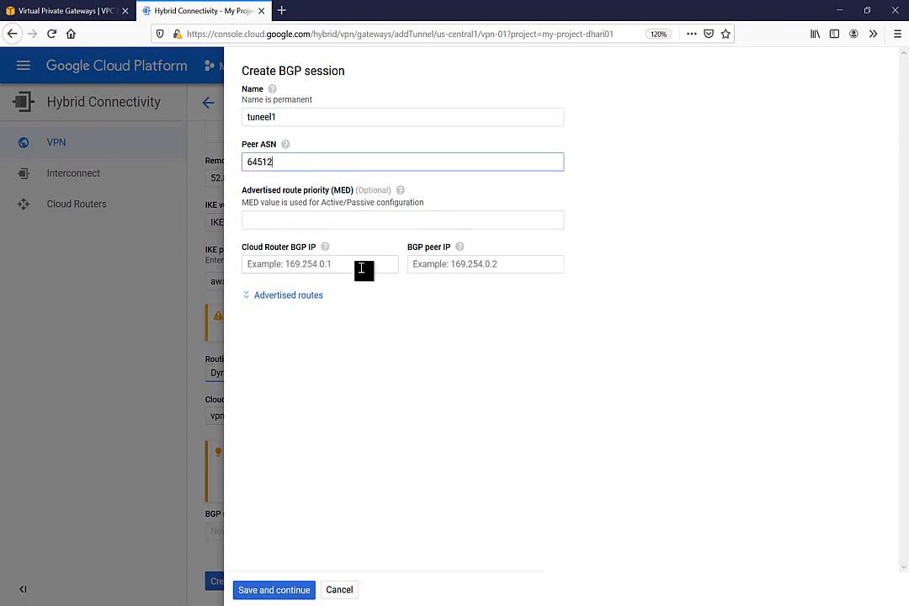
Step: Copy Tunnel 1's inside IP range 169.254.224.112/30 from the AWS tunnel details
click(49, 12)
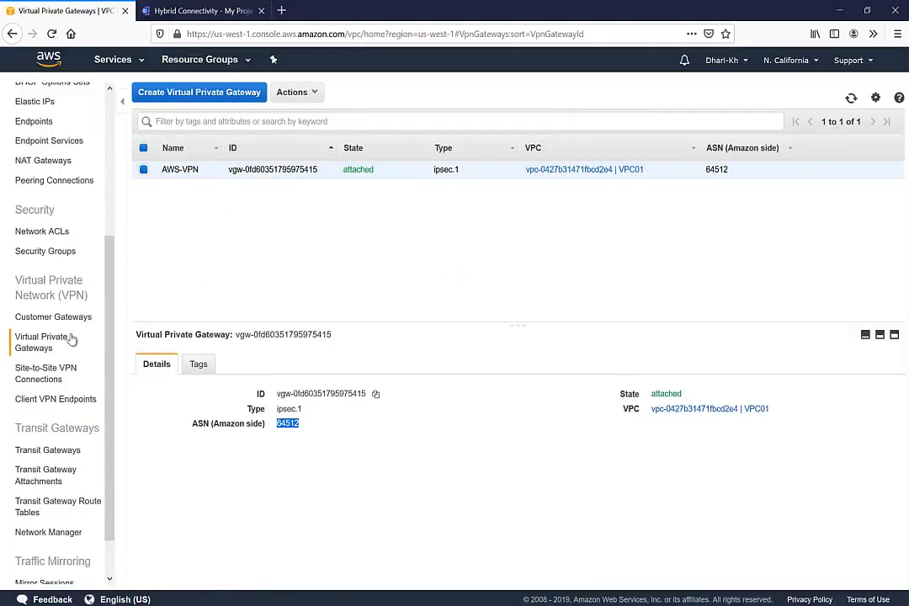
click(44, 373)
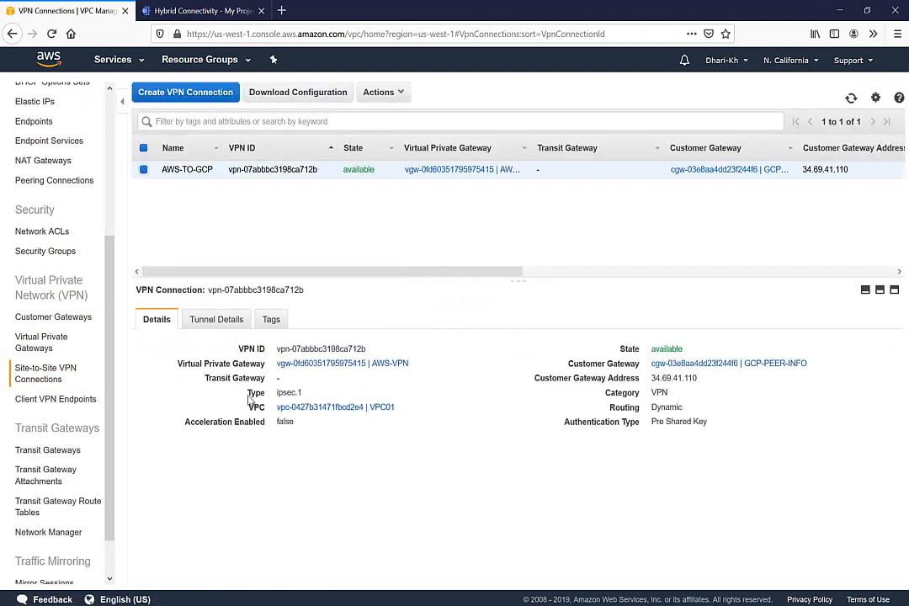
click(218, 320)
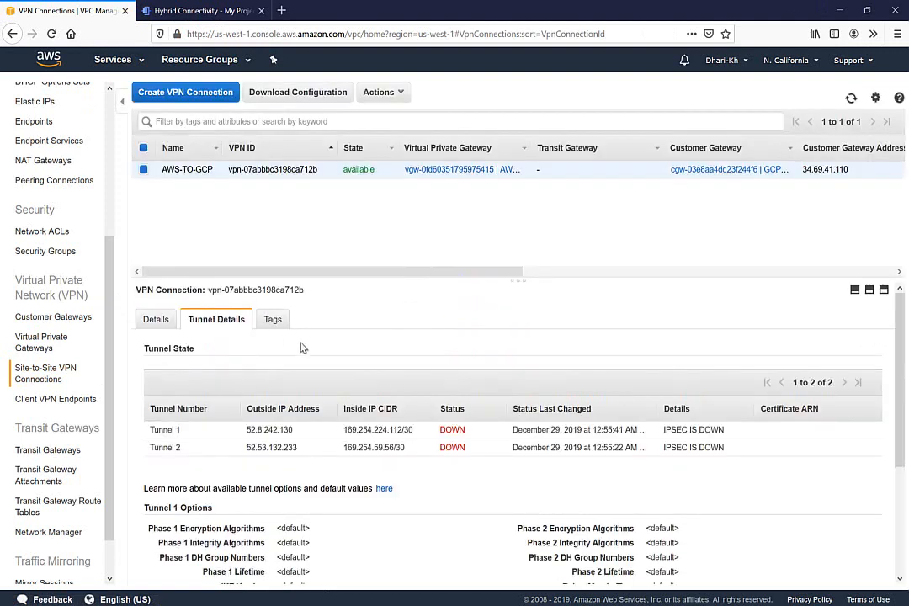
double_click(272, 431)
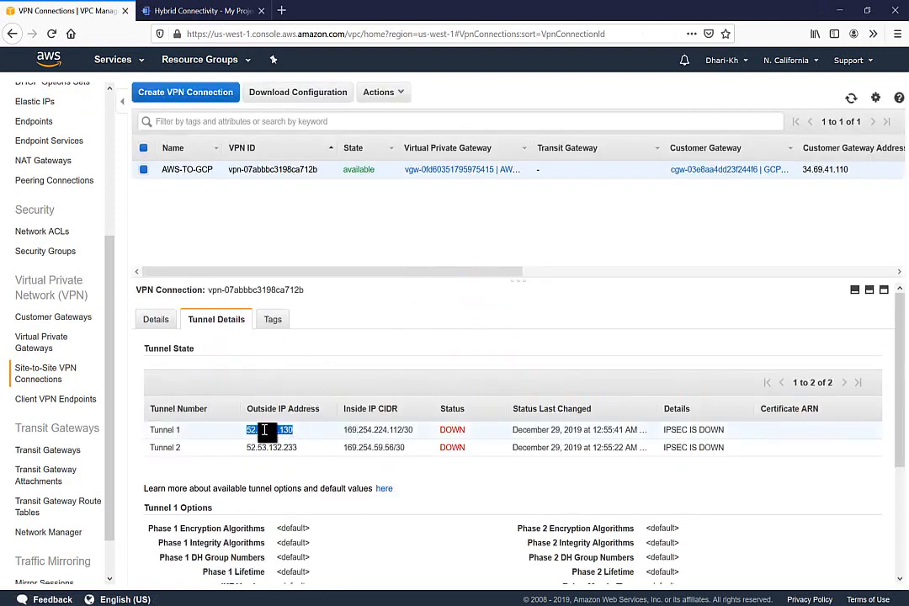
double_click(398, 430)
key(ctrl+c)
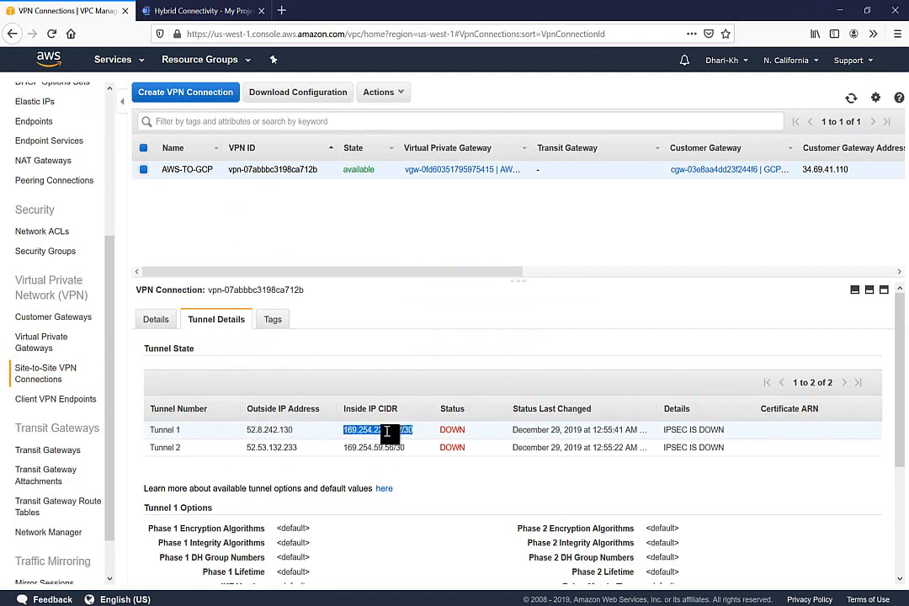
click(221, 11)
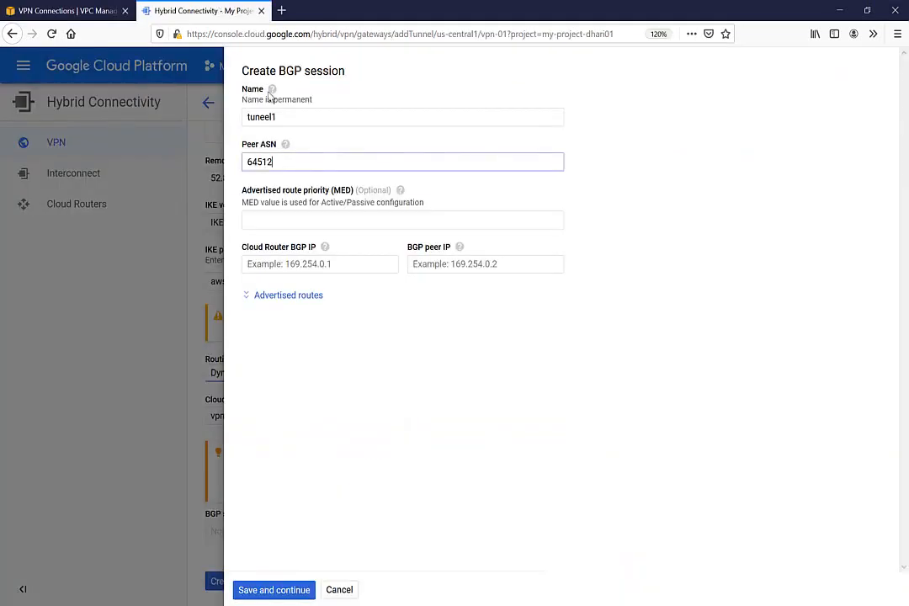
Step: Set BGP peer IP 169.254.224.113 and router IP 169.254.224.114, then save and create the tunnel
click(427, 264)
key(ctrl+v)
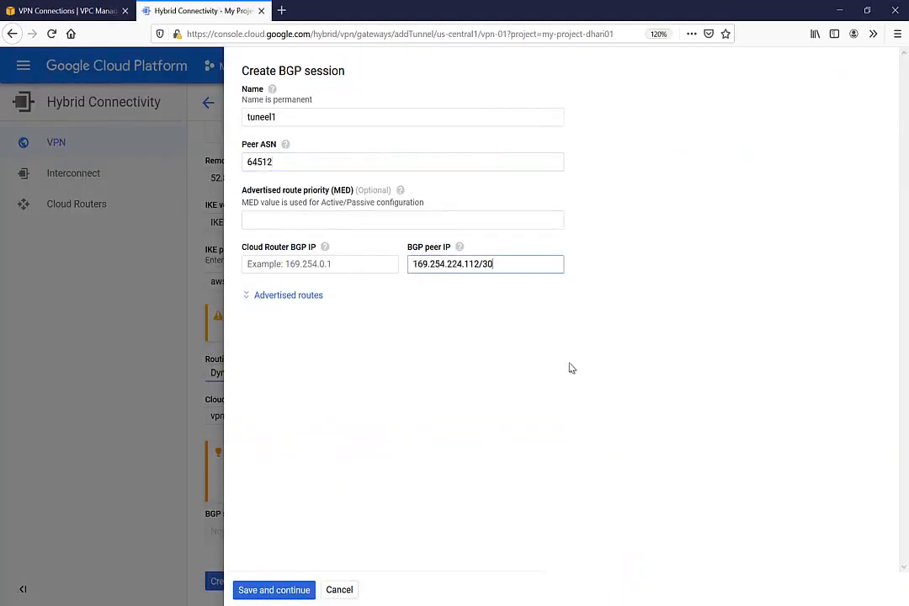
key(BackSpace)
key(BackSpace)
key(BackSpace)
key(BackSpace)
text(3)
click(345, 263)
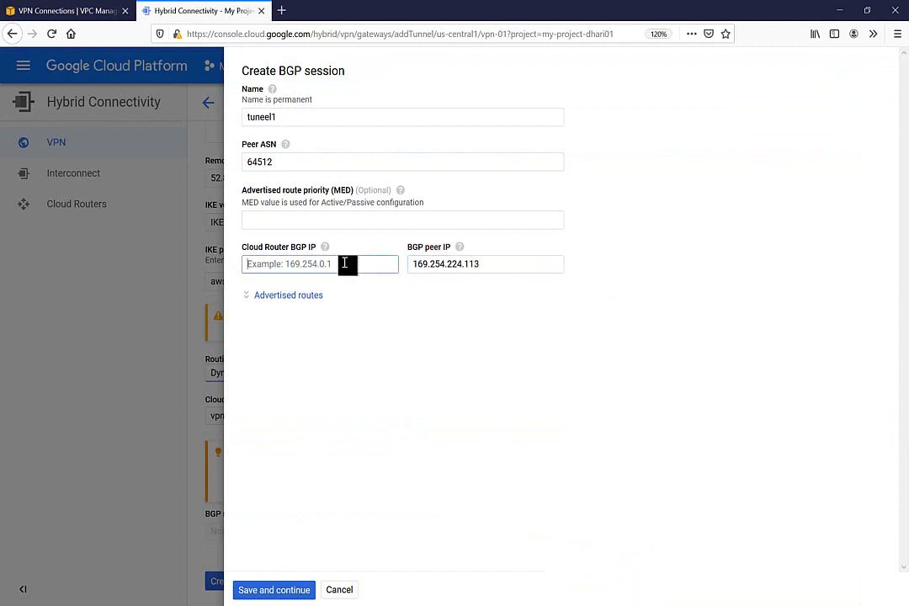
key(ctrl+v)
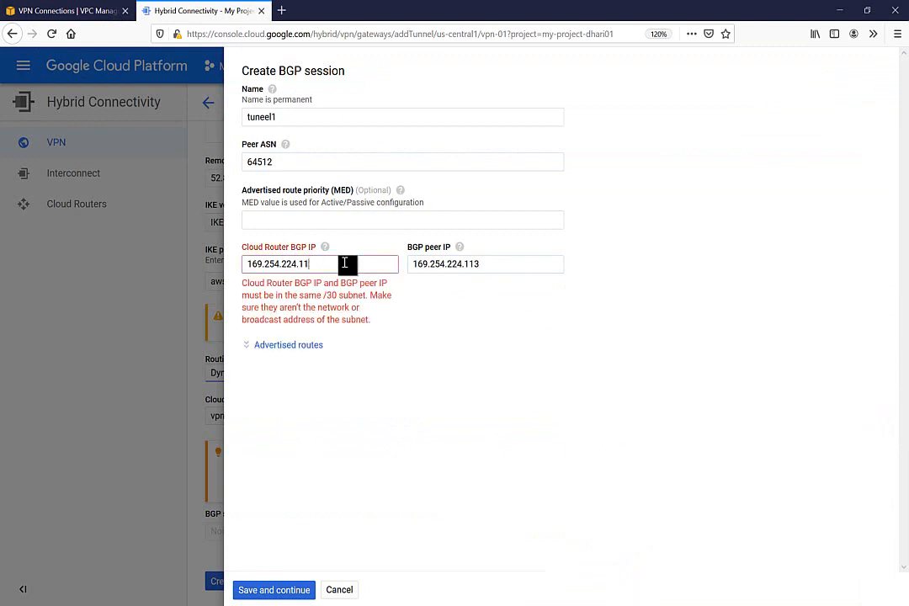
text(4)
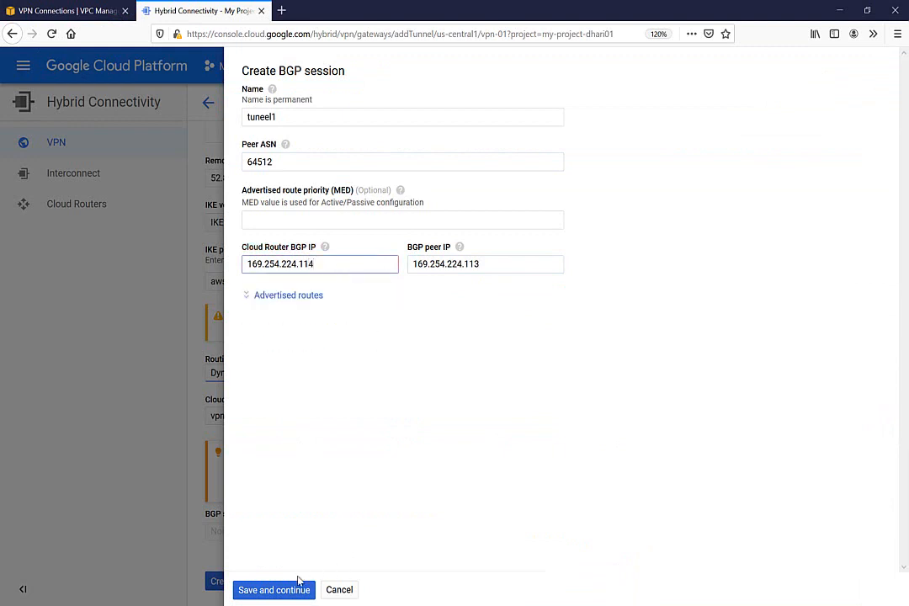
click(274, 591)
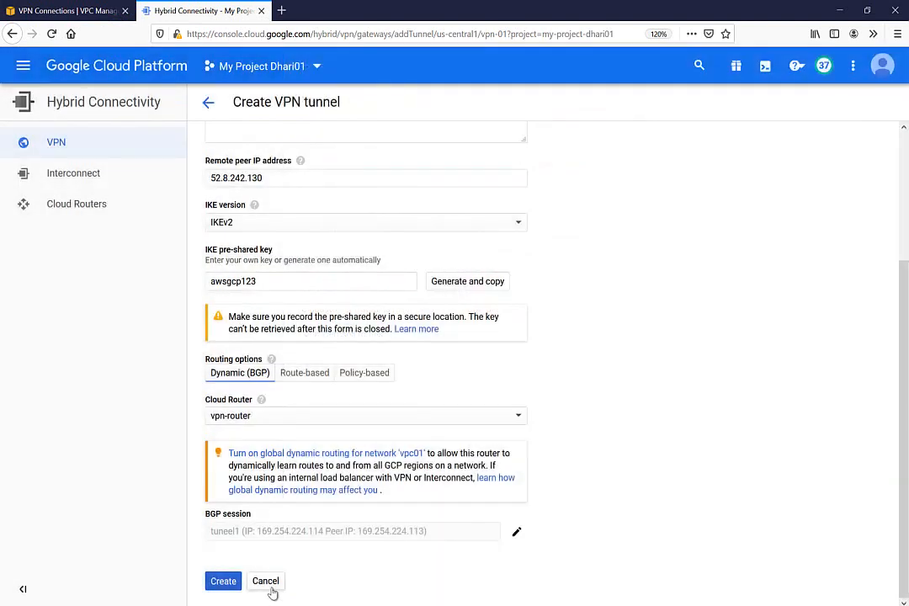
click(223, 581)
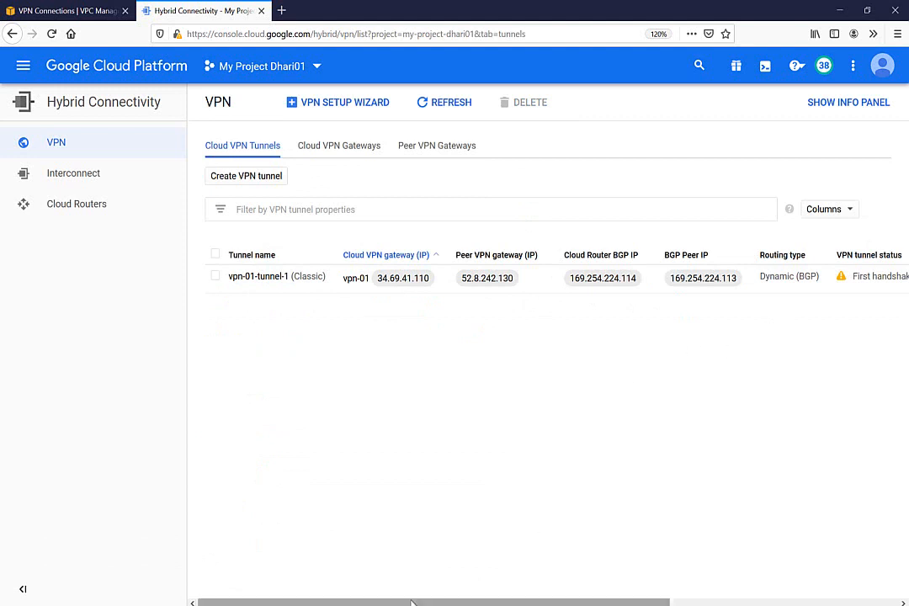
Step: Review vpn-01-tunnel-1's status and start a second tunnel on gateway vpn-01
drag(412, 603, 636, 593)
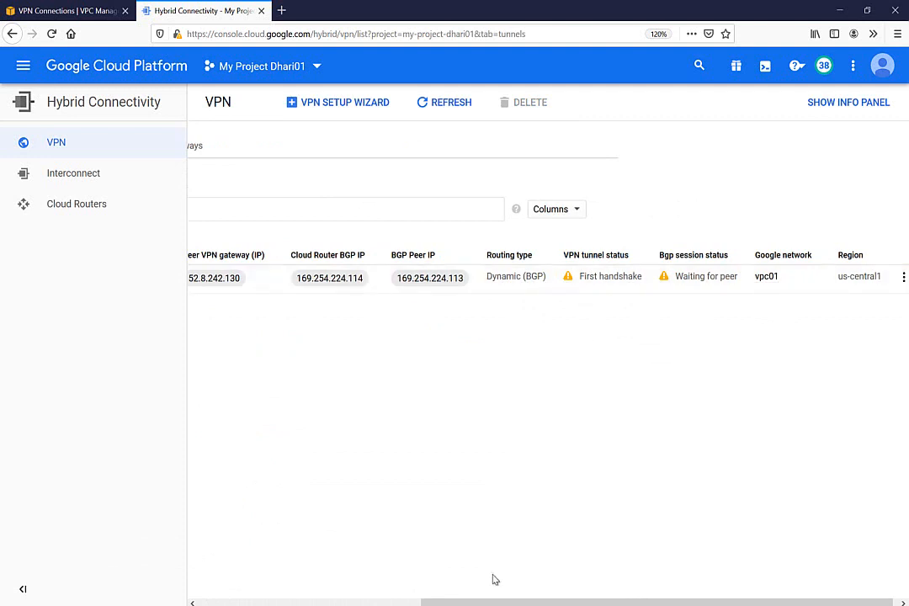
drag(477, 602, 243, 568)
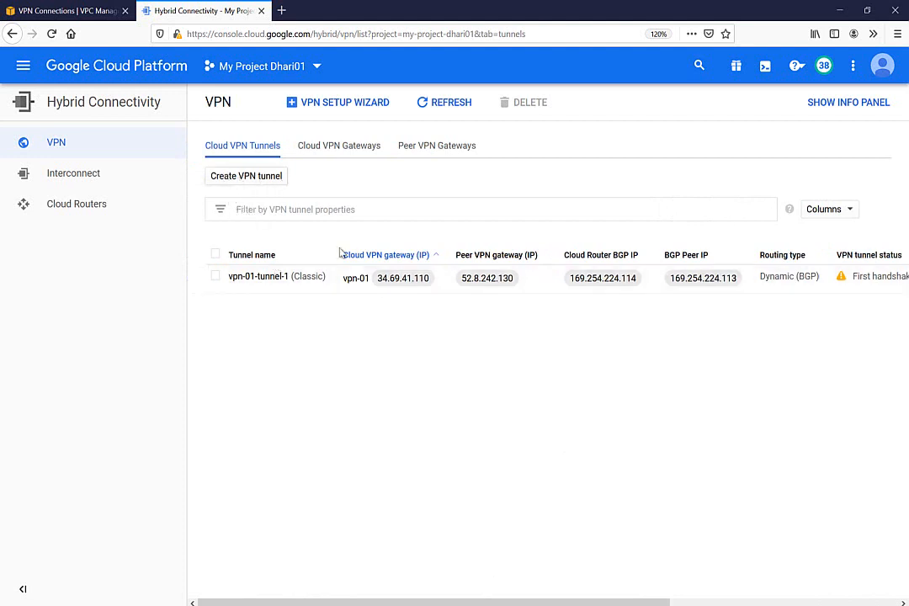
click(324, 148)
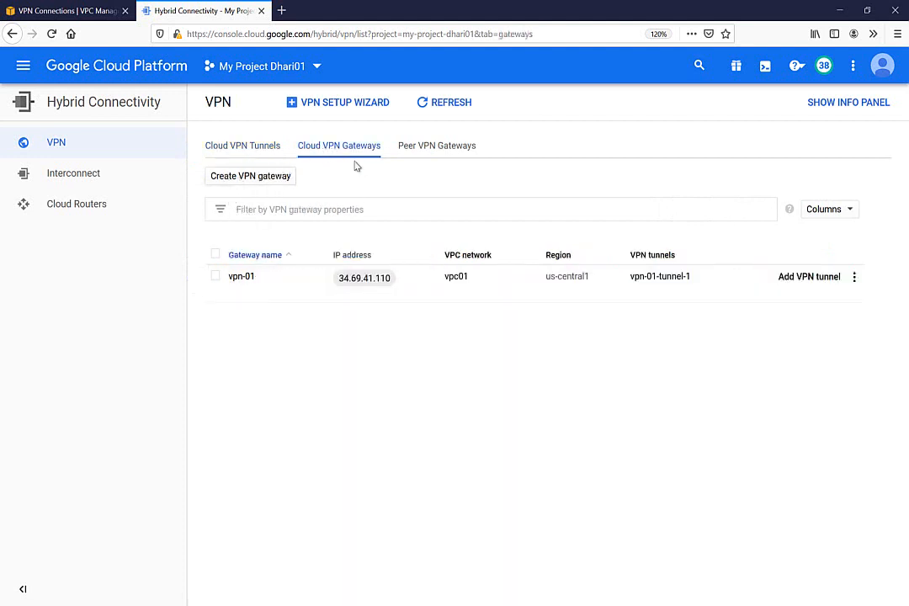
click(804, 279)
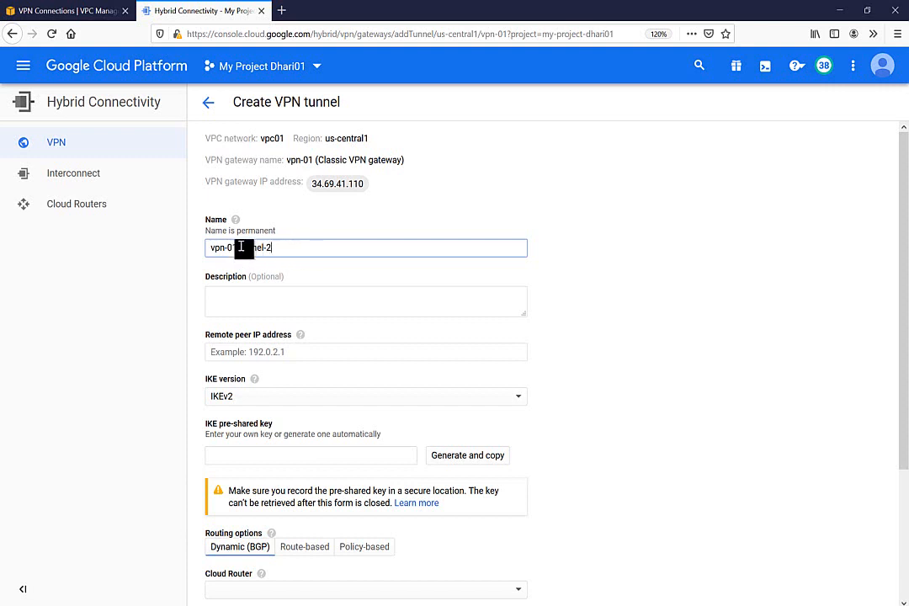
Step: Rename the second tunnel to tunnel-2
key(ctrl+a)
text(tunnel)
key(Escape)
text(-2)
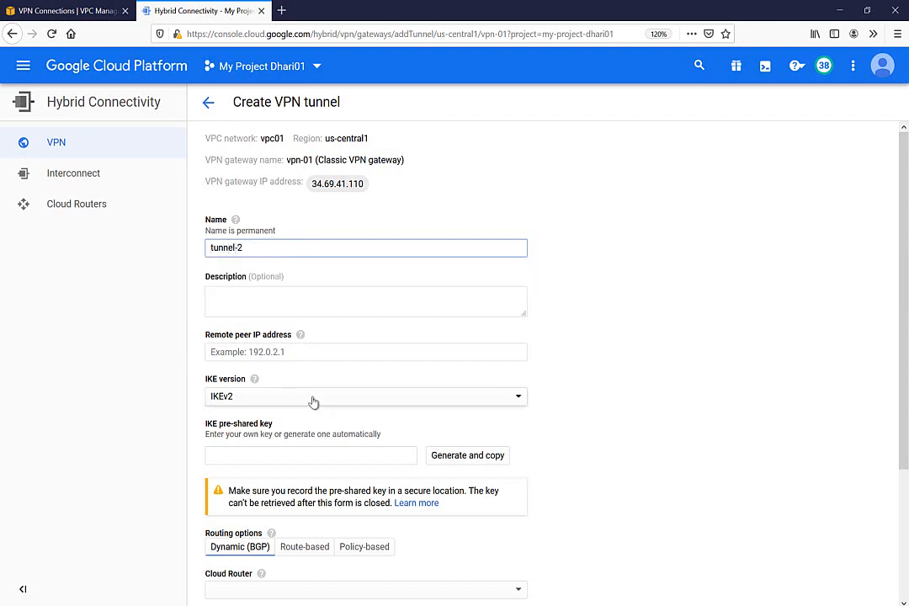
Step: Set the remote peer IP to Tunnel 2's outside address 52.53.132.233
click(234, 351)
click(44, 11)
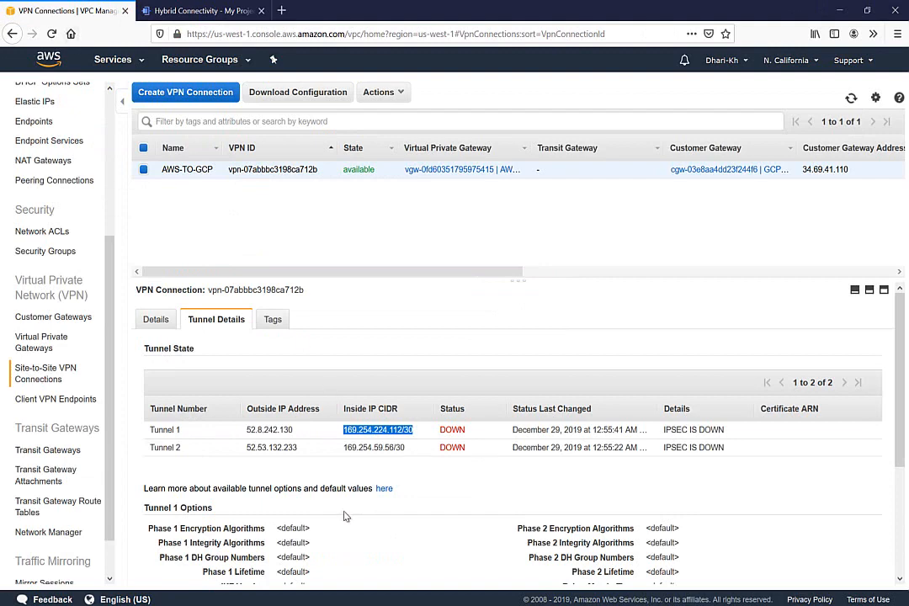
double_click(275, 447)
key(ctrl+c)
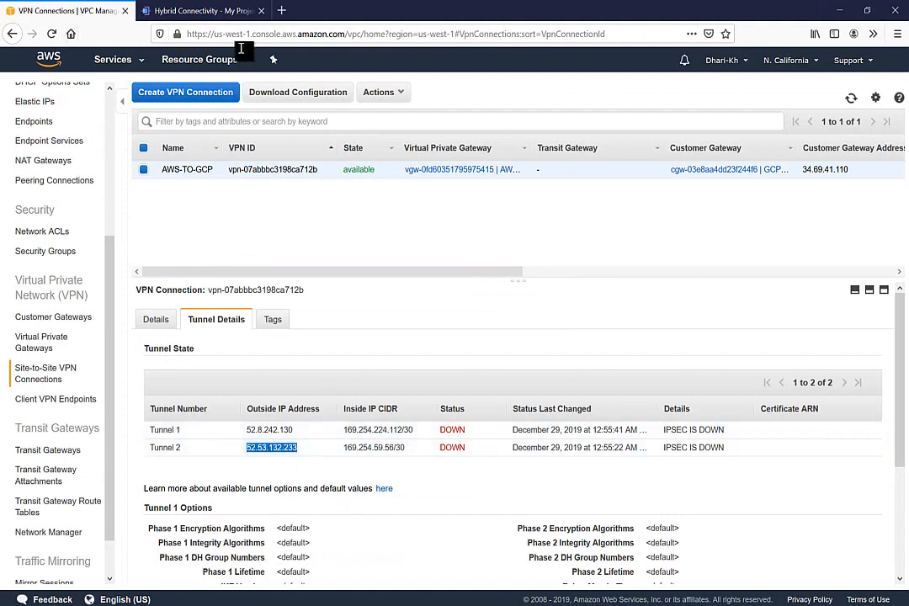
click(202, 9)
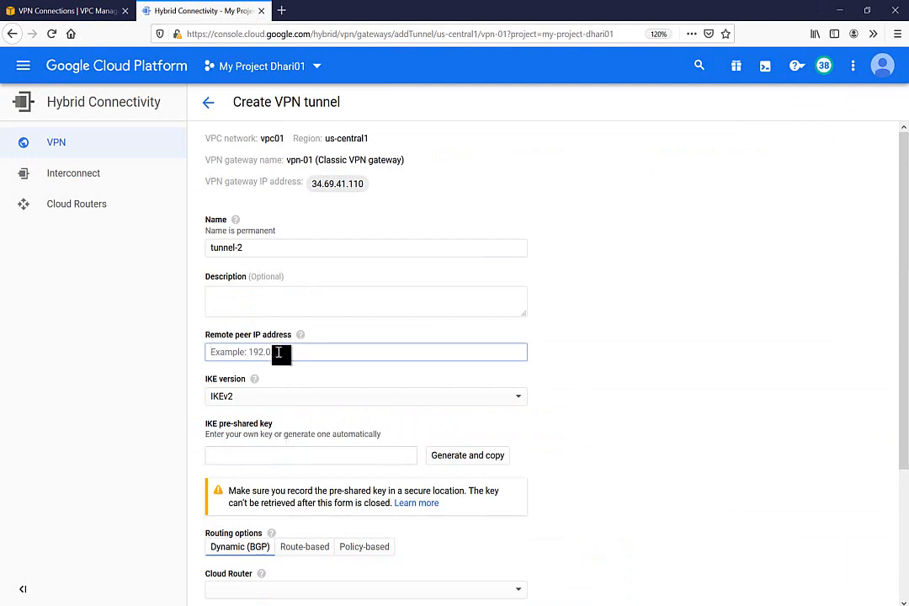
key(ctrl+v)
Step: Choose vpn-router as the second tunnel's Cloud Router
drag(902, 262, 905, 409)
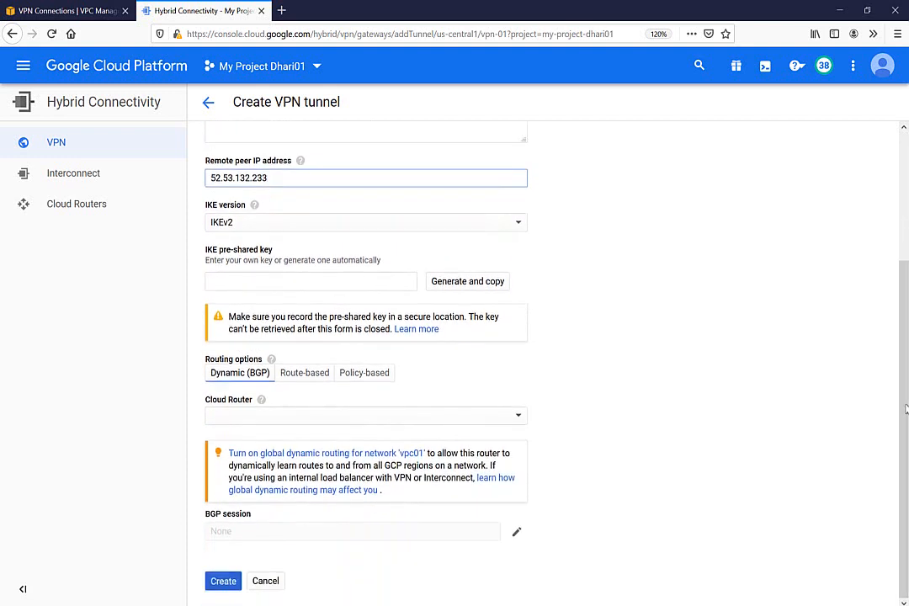
click(443, 417)
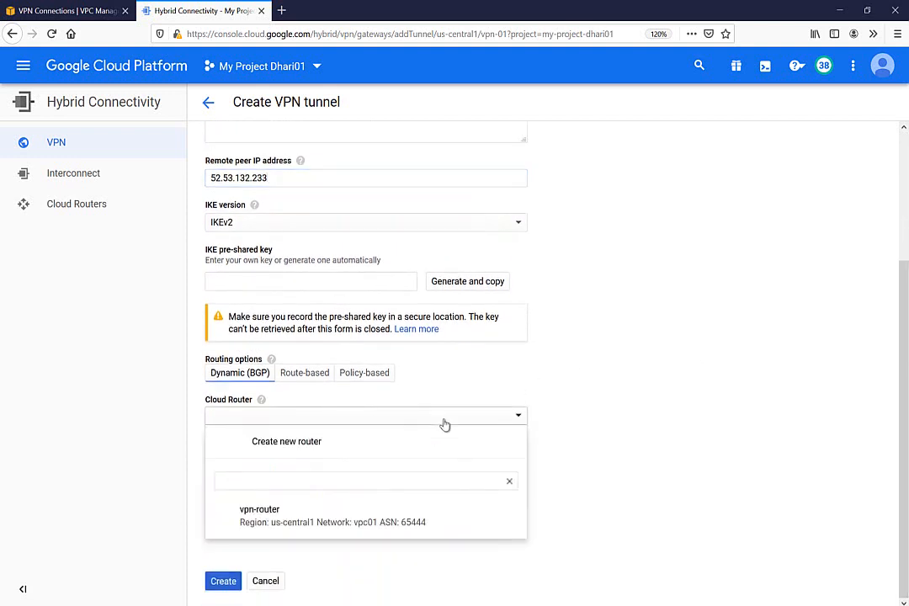
click(264, 515)
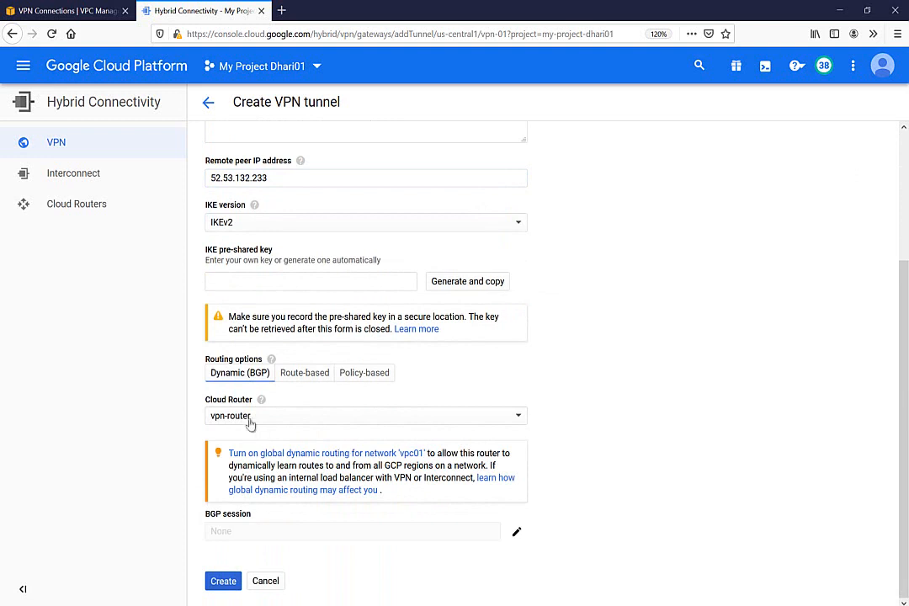
click(514, 535)
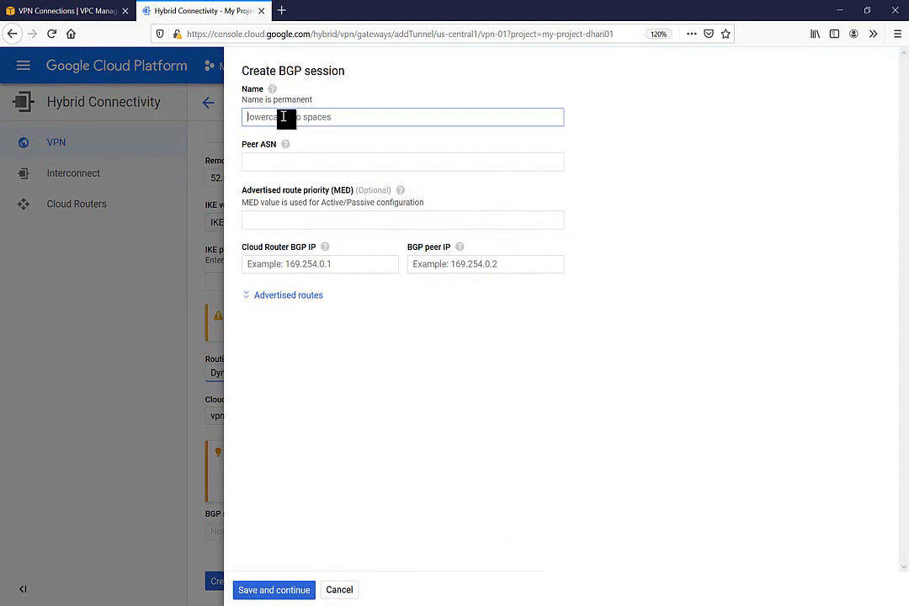
Step: Name the BGP session tunnel2 and set peer ASN 64512 copied from AWS
text(Tunne)
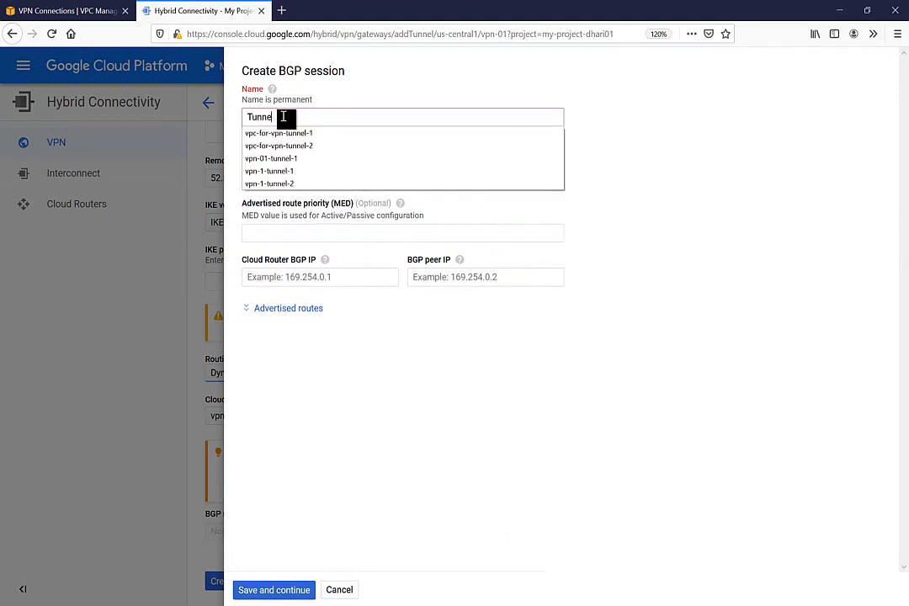
key(BackSpace)
key(BackSpace)
key(BackSpace)
click(284, 117)
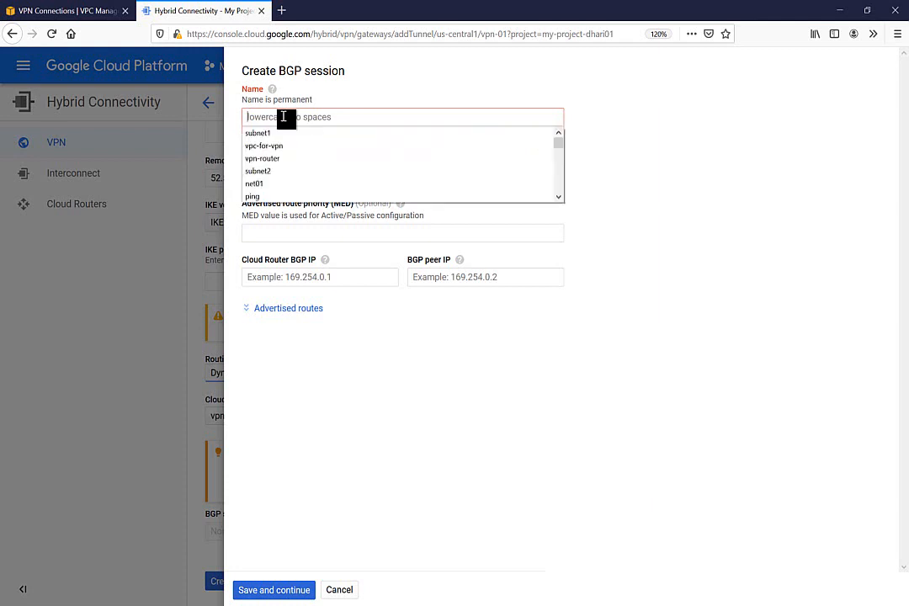
text(tunnel2)
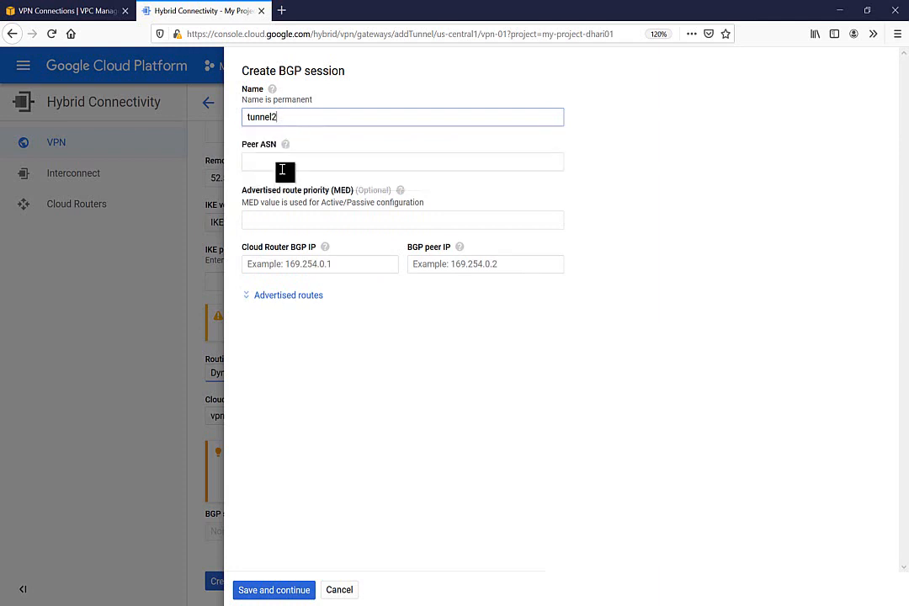
click(283, 165)
click(66, 11)
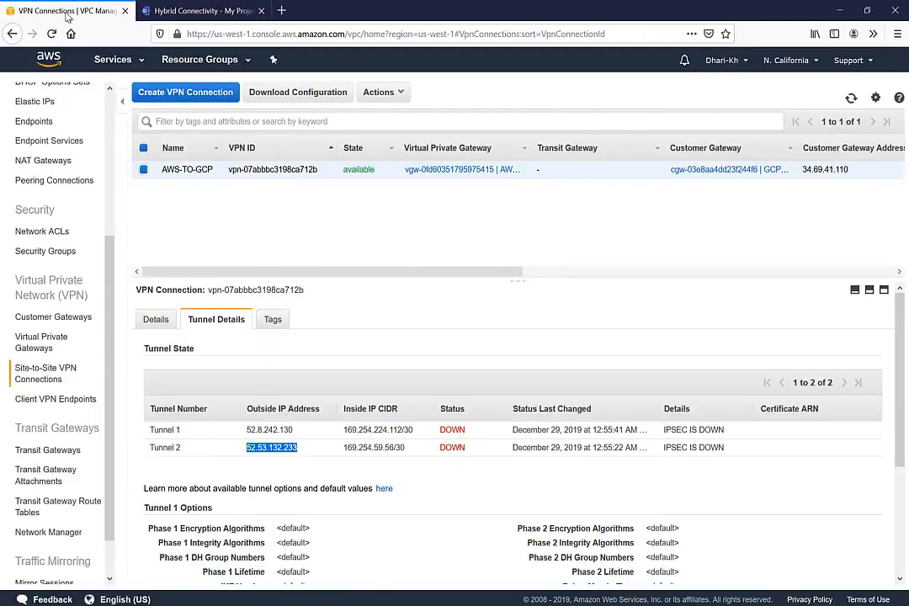
click(39, 341)
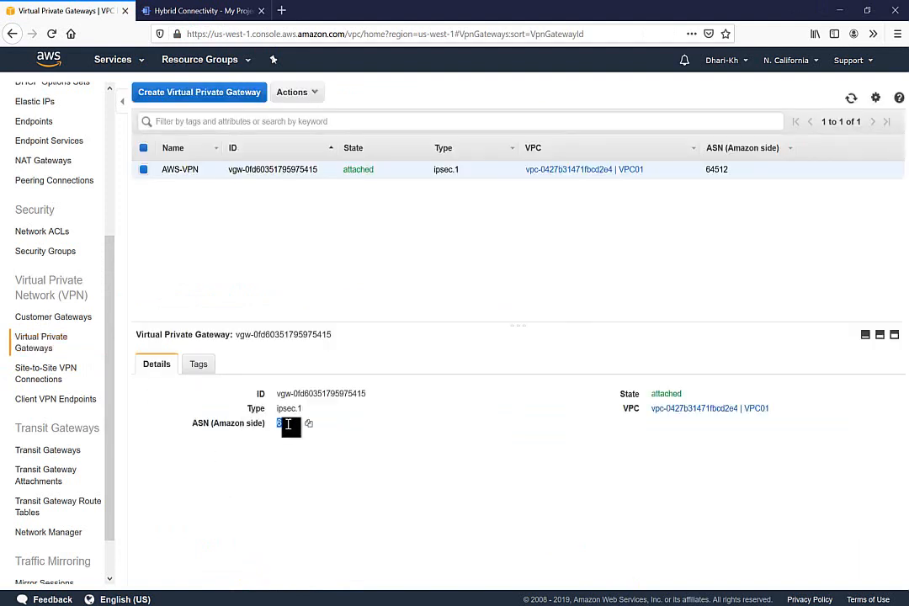
drag(288, 425, 301, 424)
key(ctrl+c)
click(198, 10)
click(271, 160)
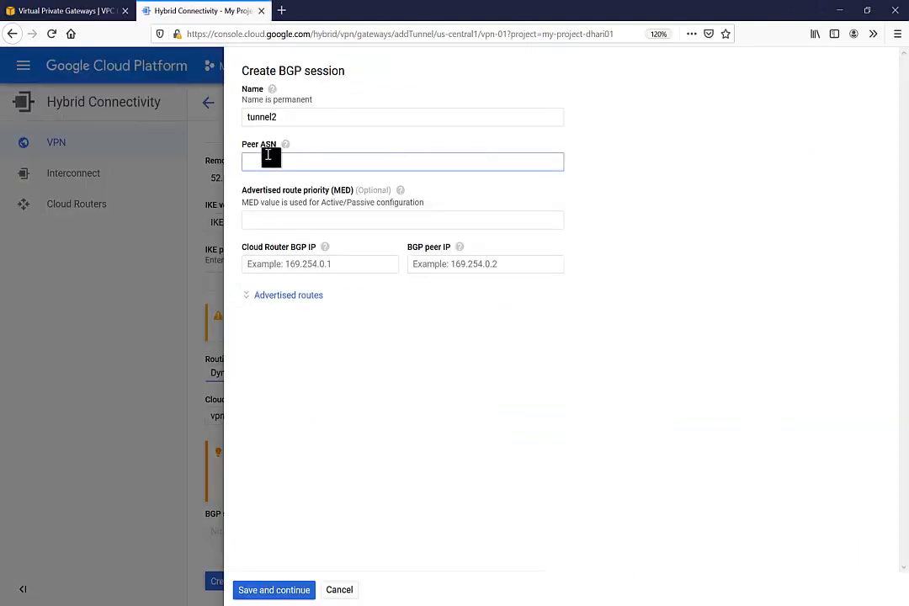
key(ctrl+v)
Step: Set peer IP 169.254.59.57 and router IP 169.254.59.58 from Tunnel 2's inside range, then save
click(74, 11)
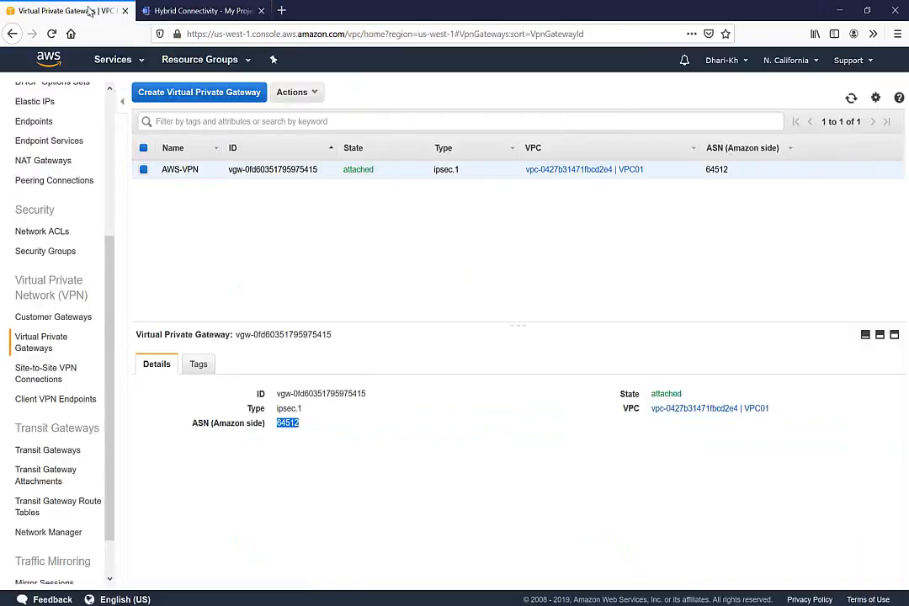
click(44, 376)
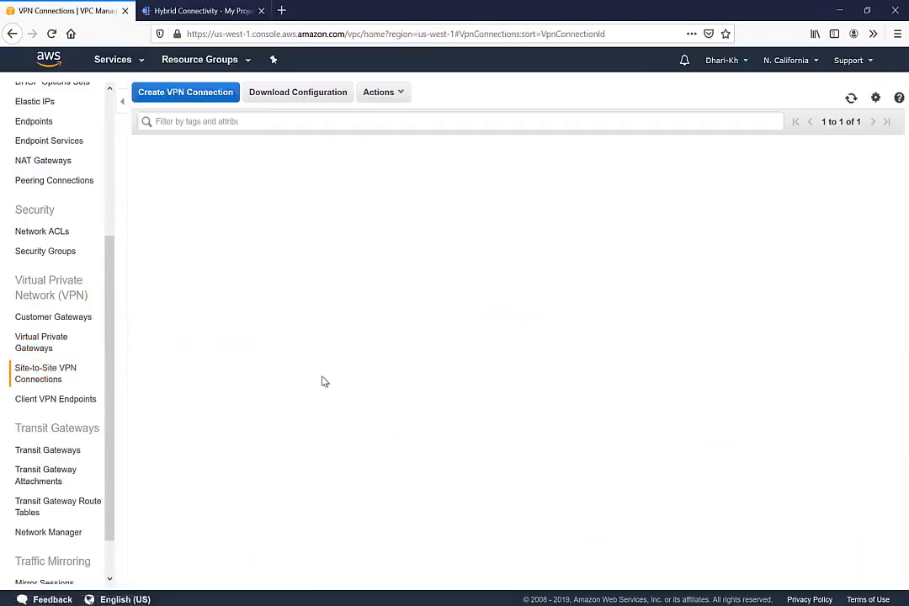
click(217, 319)
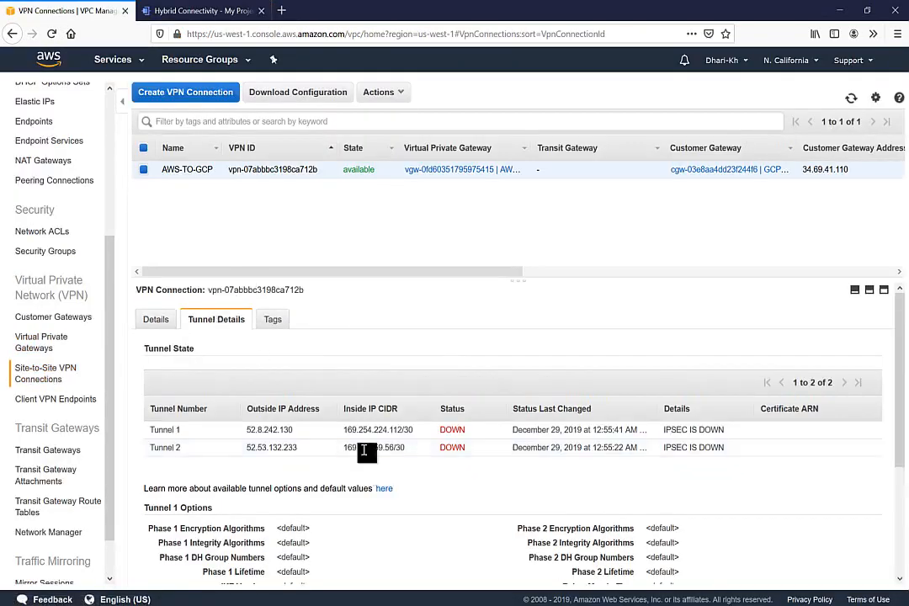
double_click(396, 447)
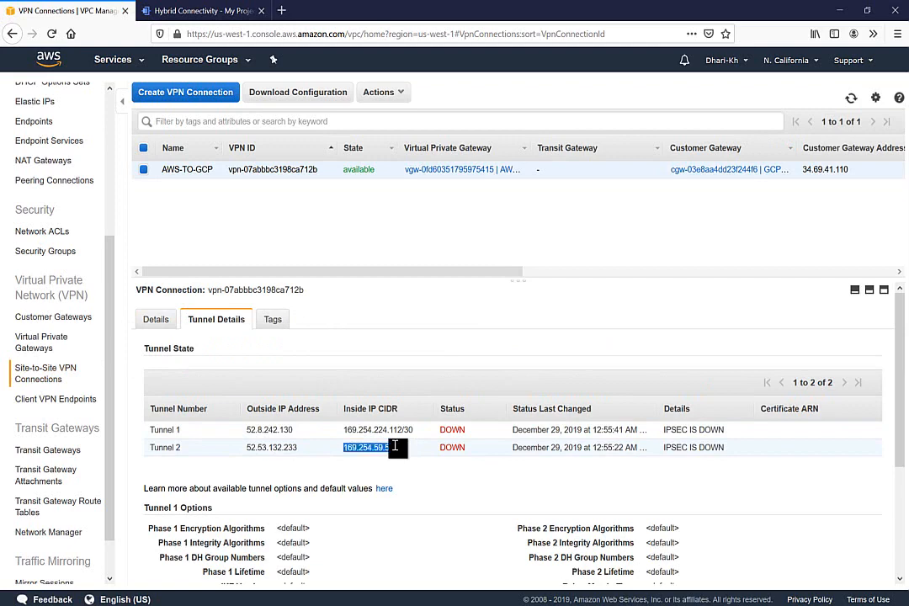
click(244, 11)
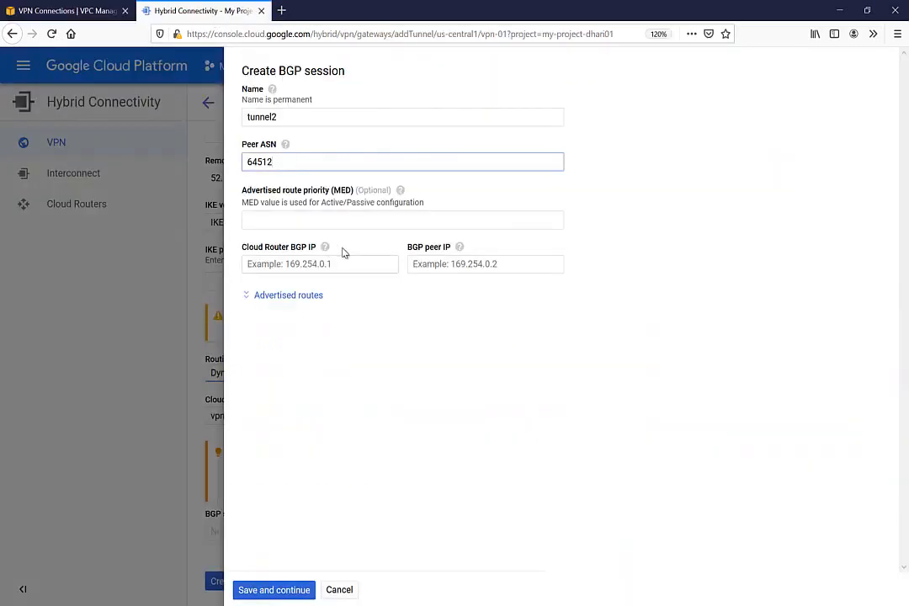
click(437, 261)
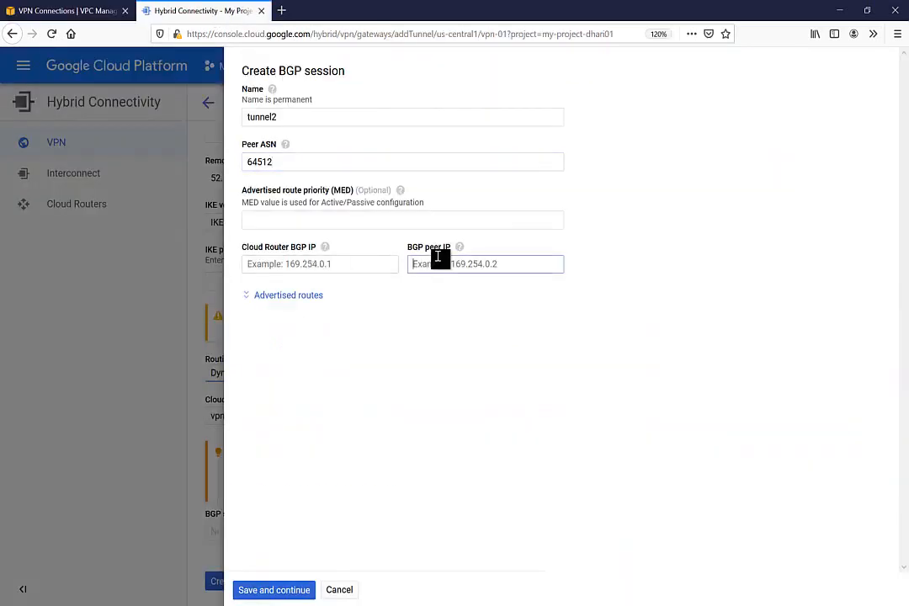
text(169.254.59.56/30)
text(5)
click(380, 268)
text(169.254.59.56/30)
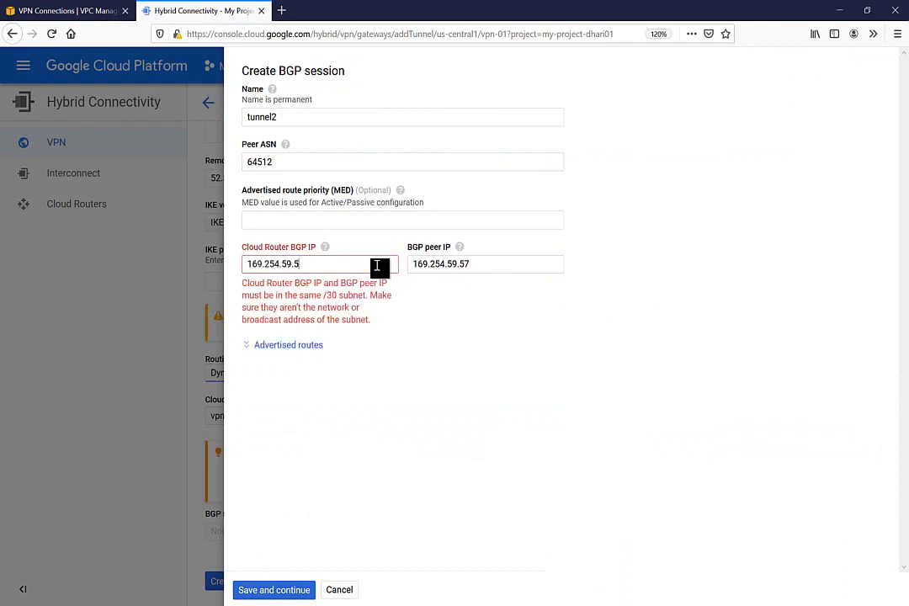
text(8)
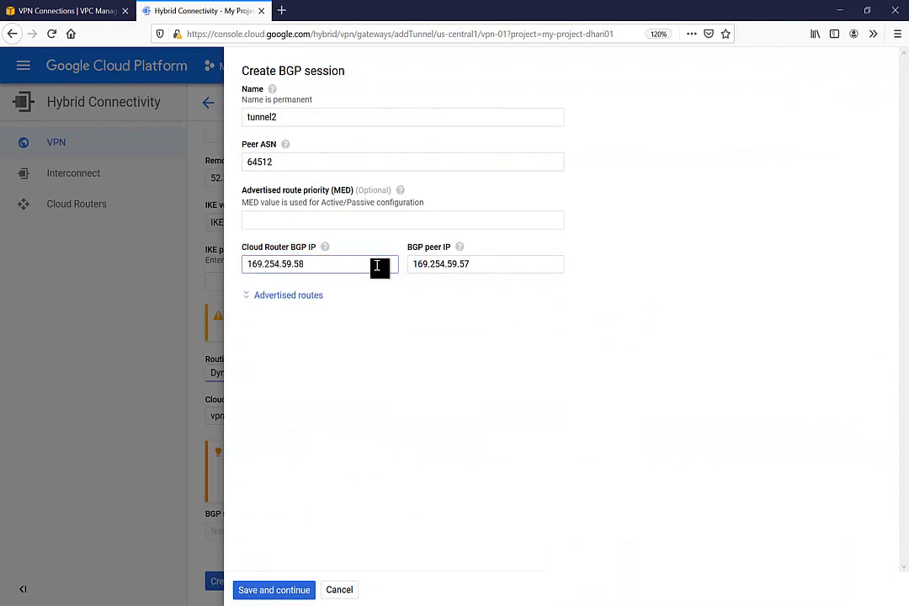
click(273, 590)
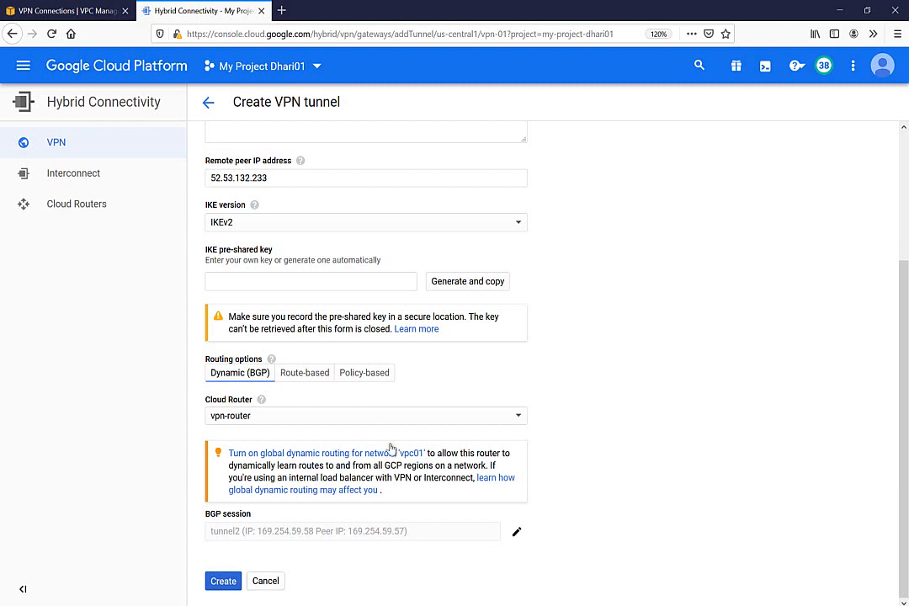
Step: Enter the IKE pre-shared key and create tunnel-2 on the vpn-01 gateway
click(223, 583)
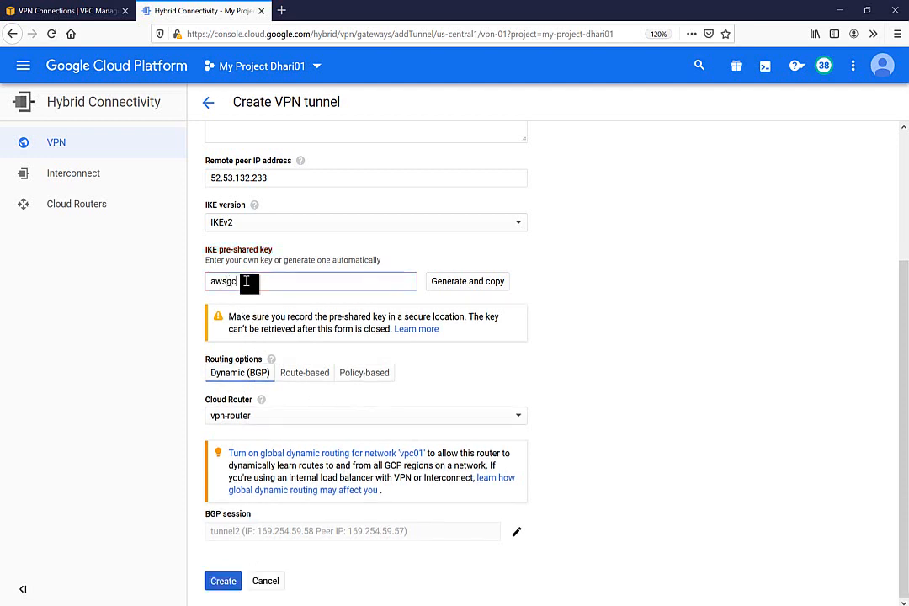
text(123)
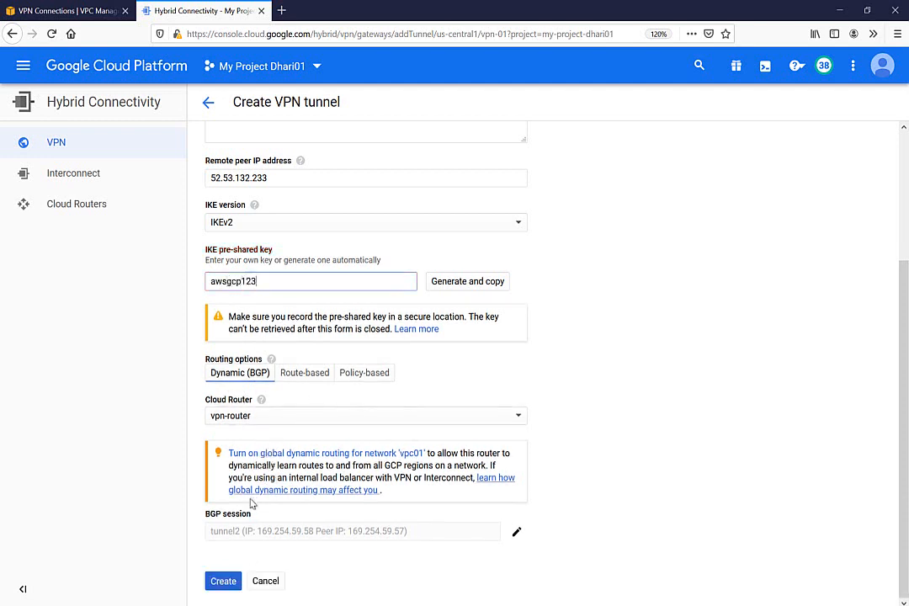
click(223, 582)
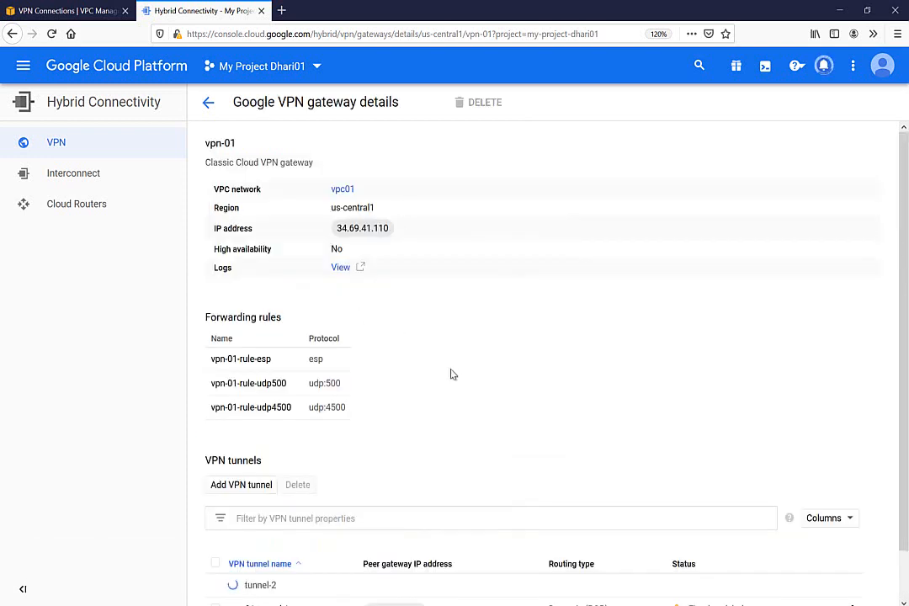
Step: Refresh the AWS VPN Connections page to check the tunnel status
drag(907, 280, 907, 392)
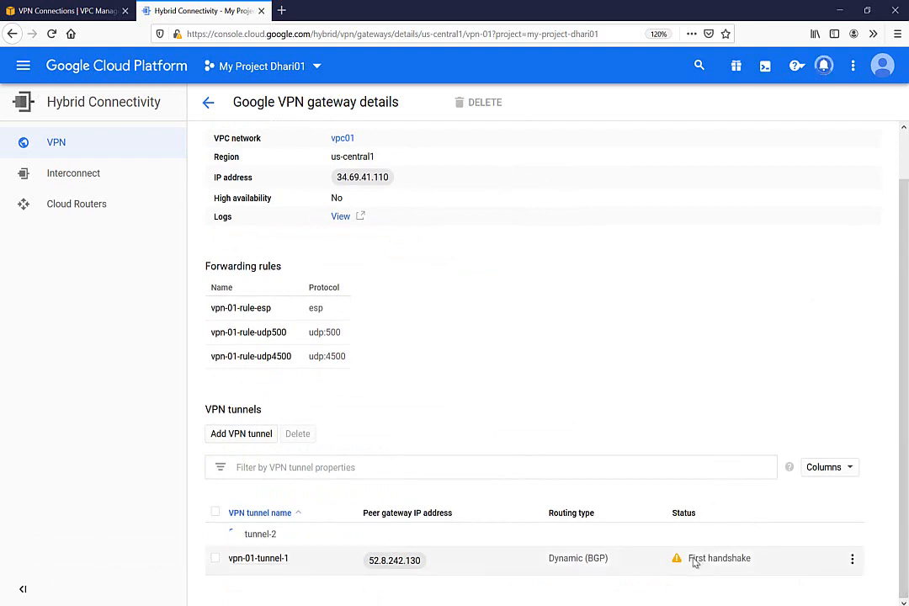
click(80, 11)
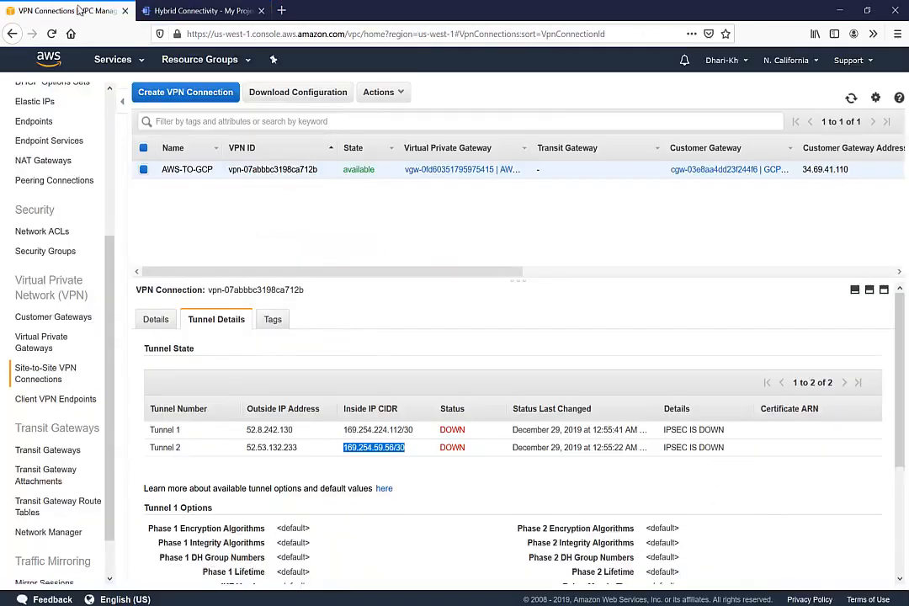
click(851, 99)
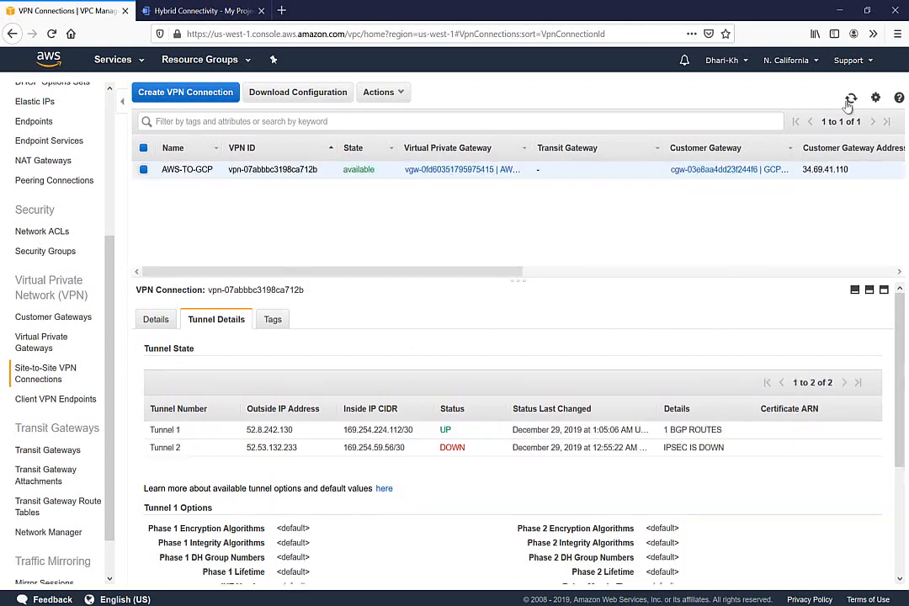
Step: Refresh AWS-TO-GCP tunnel details until Tunnel 1 and Tunnel 2 both show UP with 1 BGP route
double_click(446, 429)
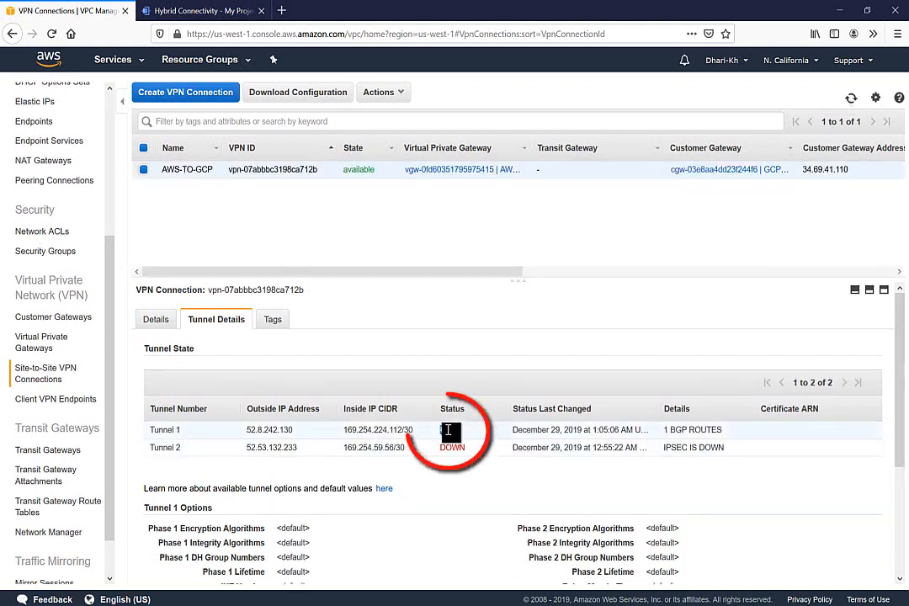
click(851, 98)
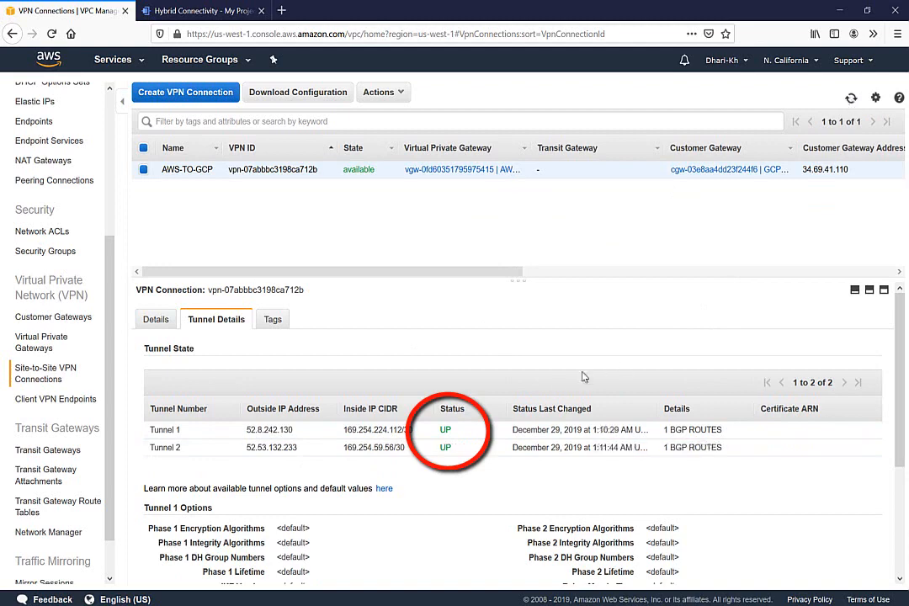
click(851, 98)
Step: Go to the EC2 Instances list in AWS
click(114, 62)
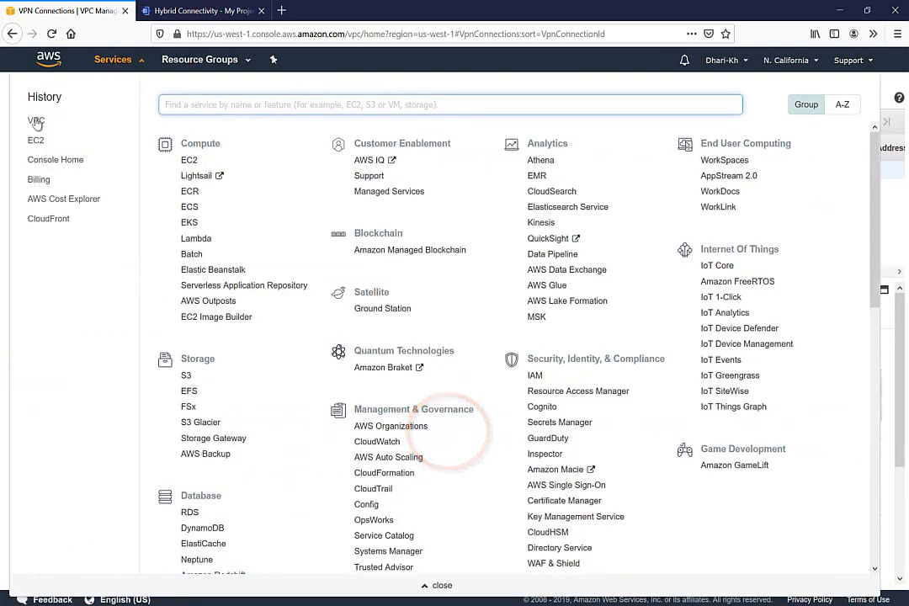
click(37, 140)
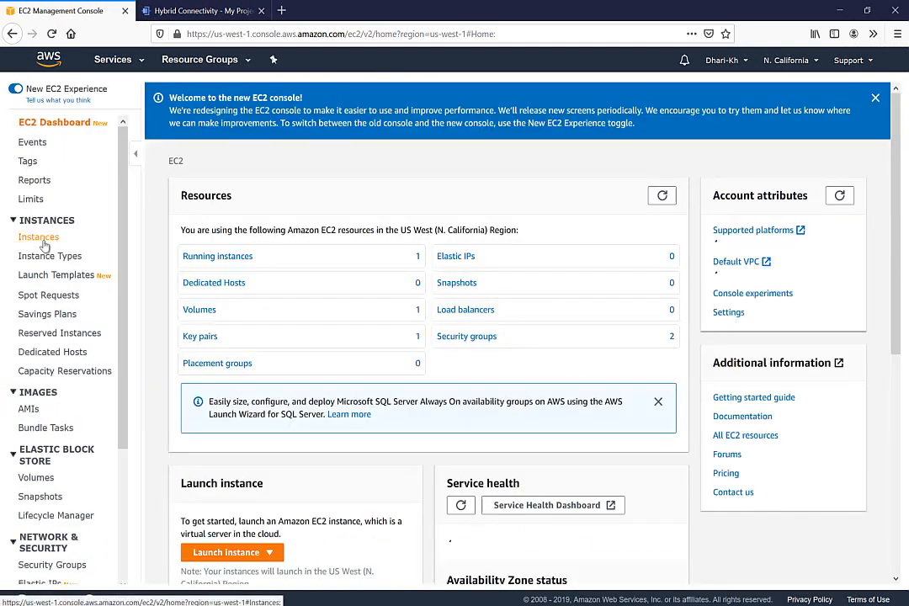
click(44, 242)
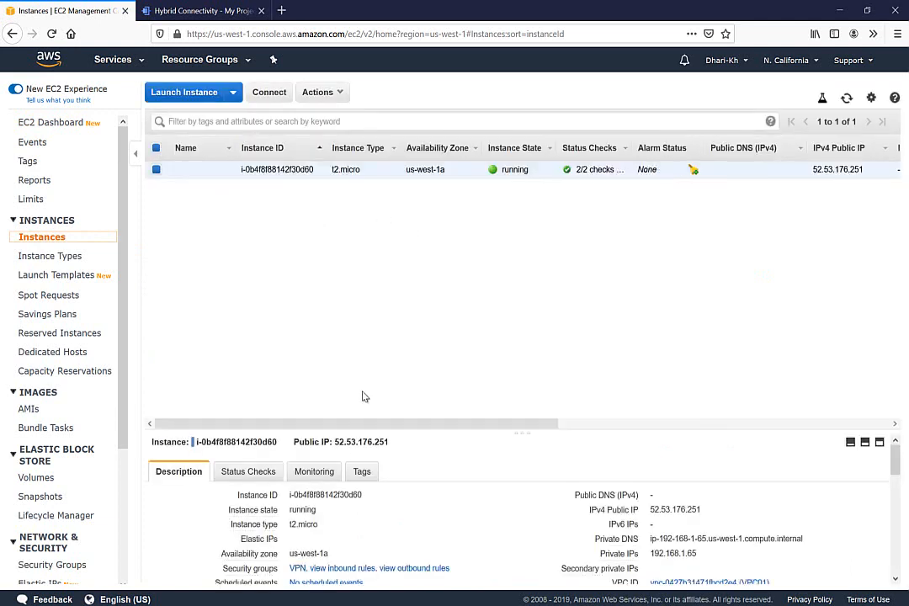
Step: Enlarge the description pane to read private IP 192.168.1.65, then return to the GCP tunnel list
drag(371, 433, 360, 354)
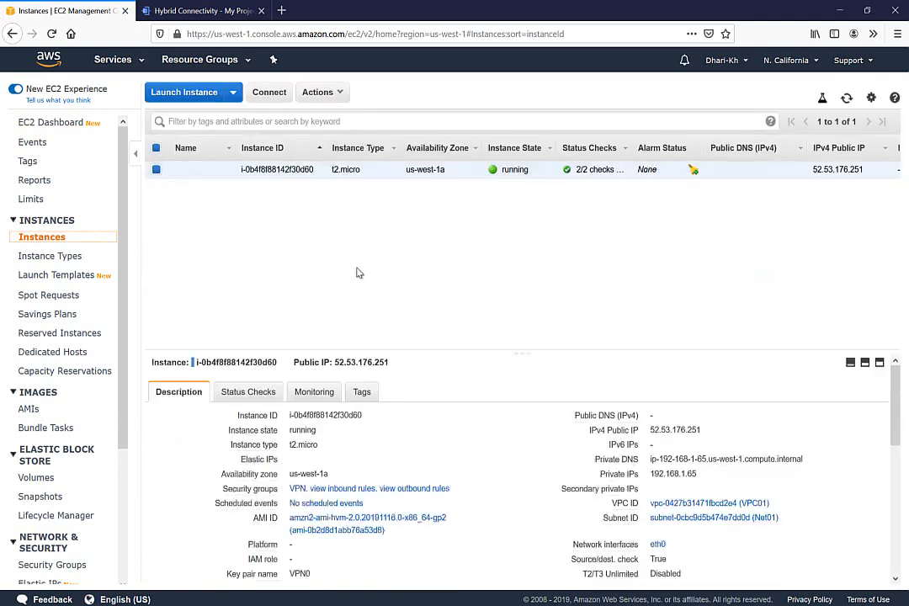
drag(357, 273, 357, 270)
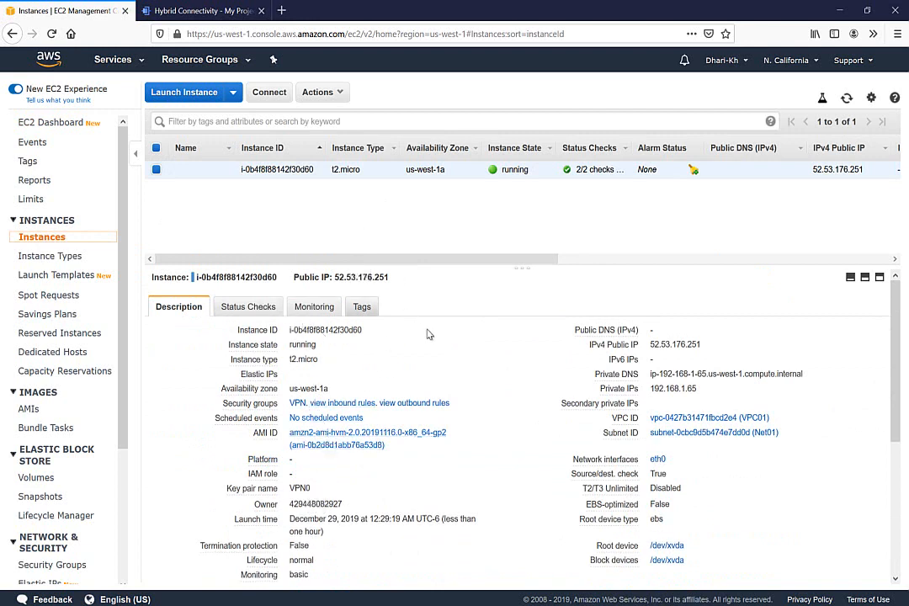
double_click(678, 389)
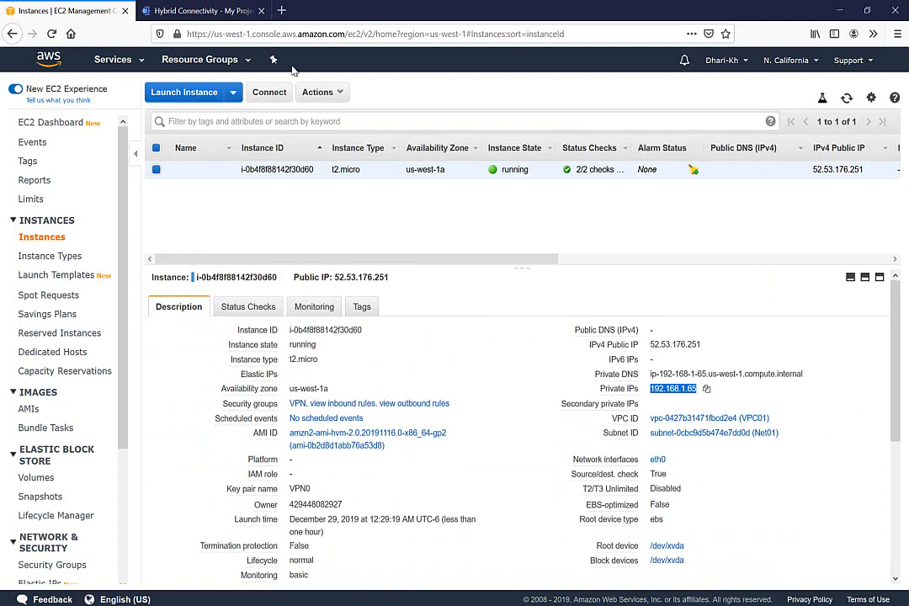
click(173, 11)
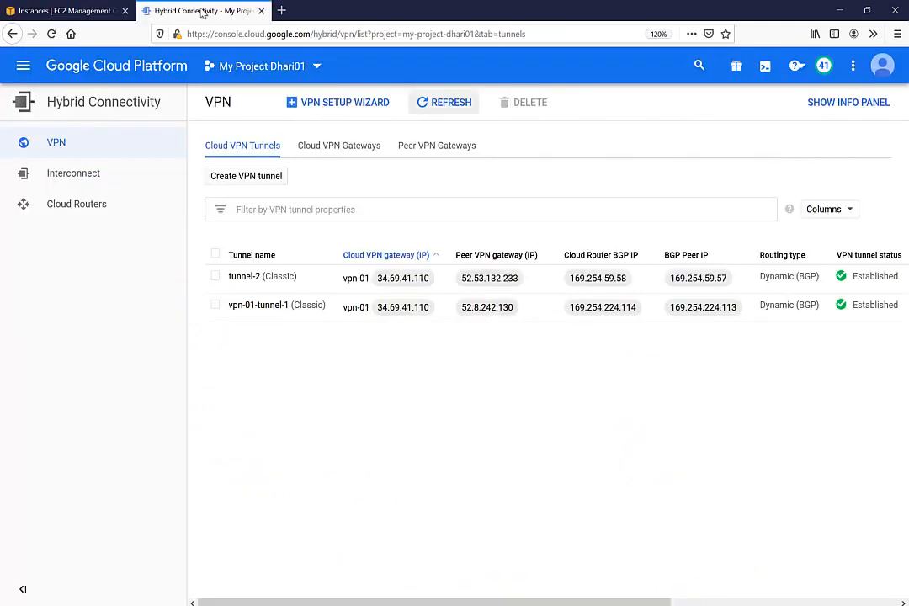
Step: Start a new instance from Compute Engine's VM instances page
click(23, 67)
mouse_move(81, 238)
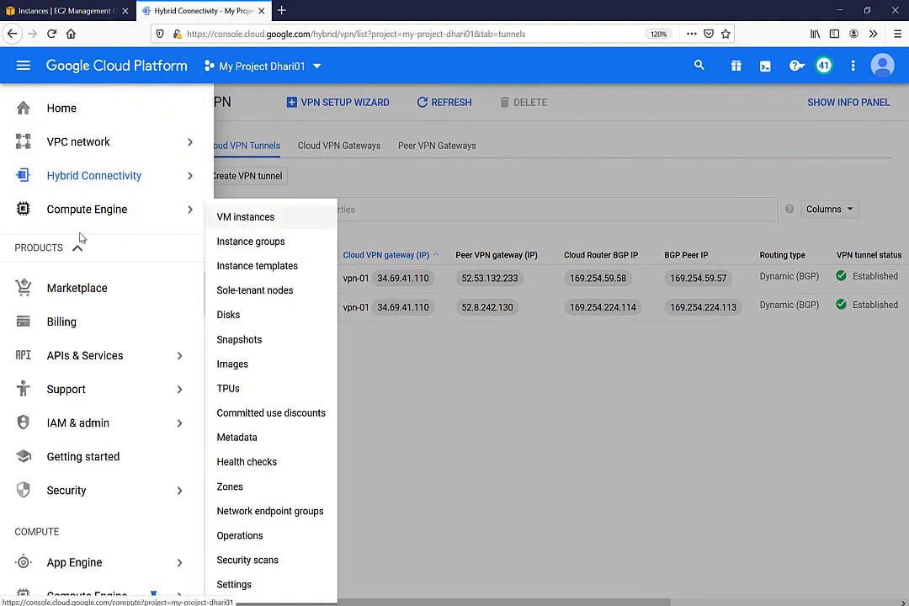
click(242, 220)
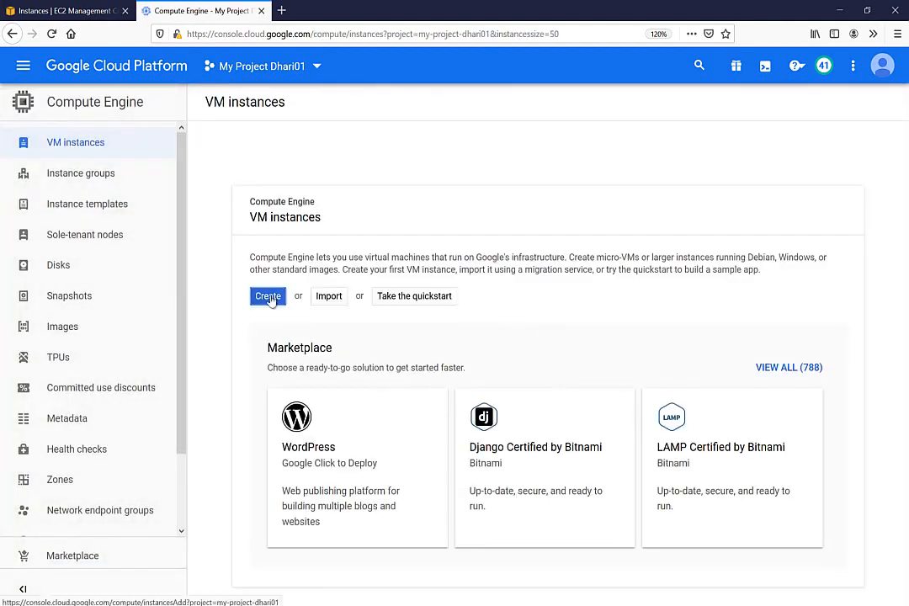
click(269, 297)
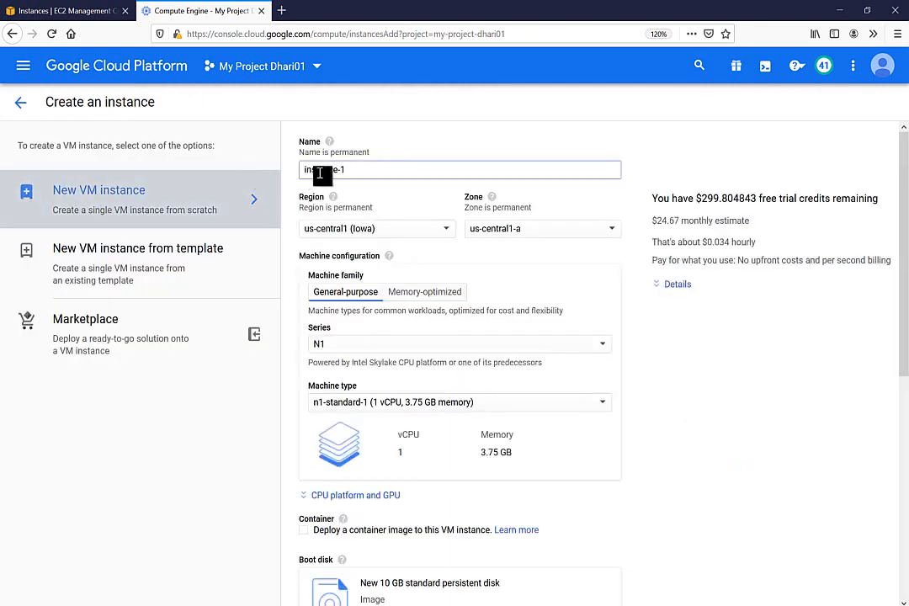
Step: Rename the new instance from instance-1 to vm1
drag(357, 170, 249, 172)
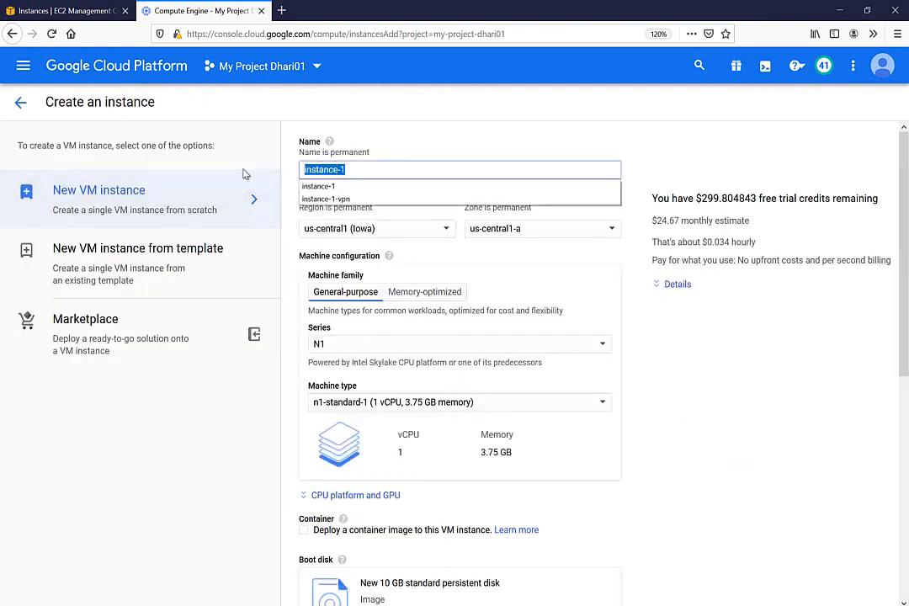
text(vm1)
click(354, 186)
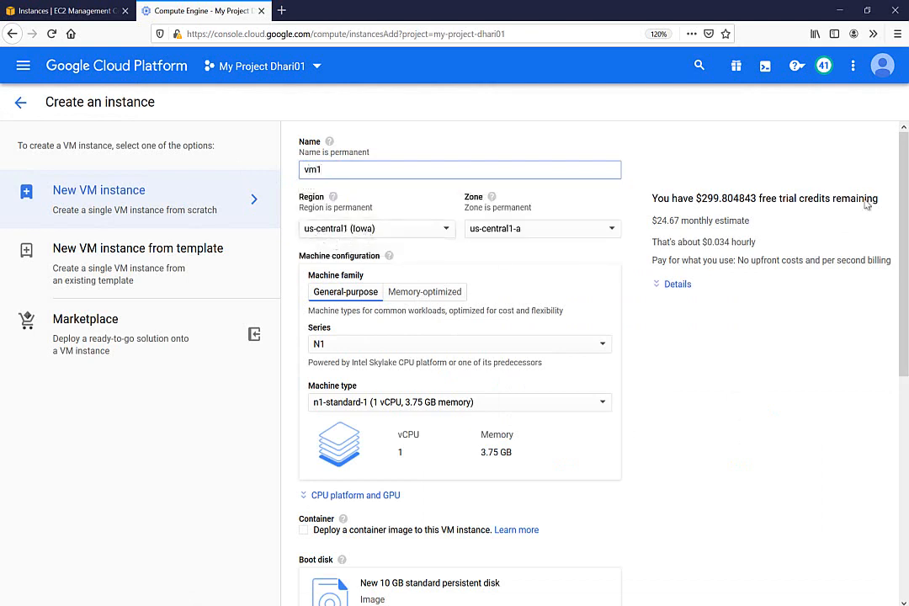
drag(904, 211, 887, 264)
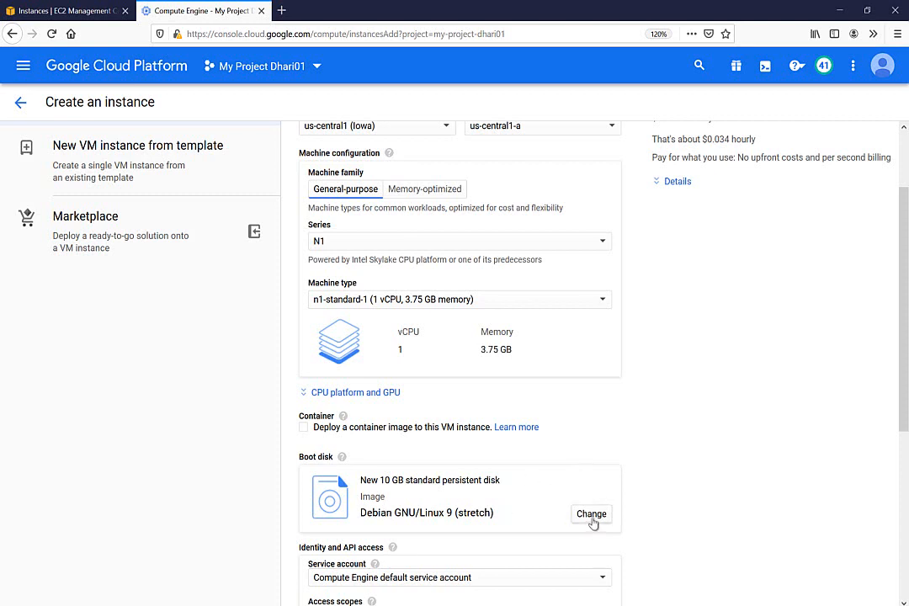
Step: Leave the boot disk unchanged and allow HTTP traffic to vm1
click(593, 519)
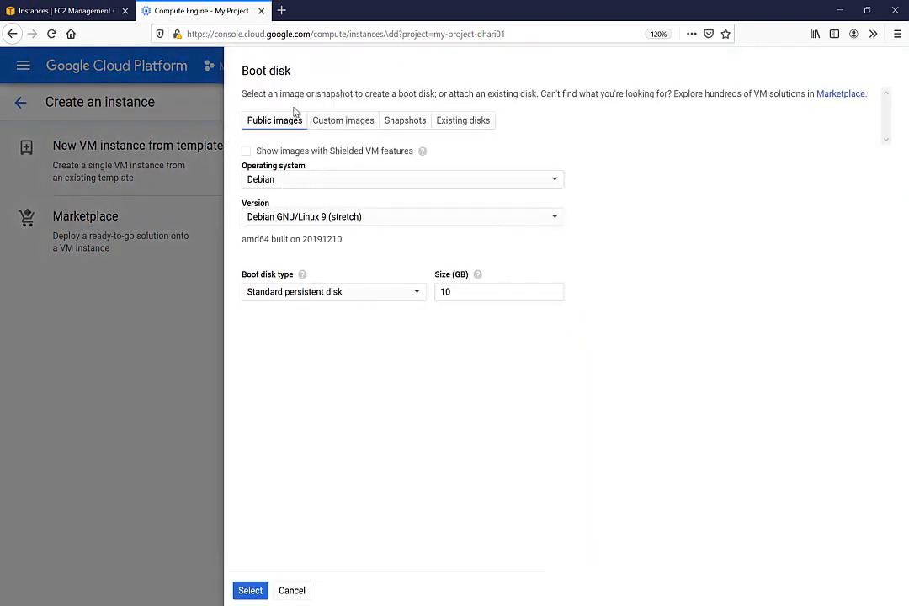
click(293, 590)
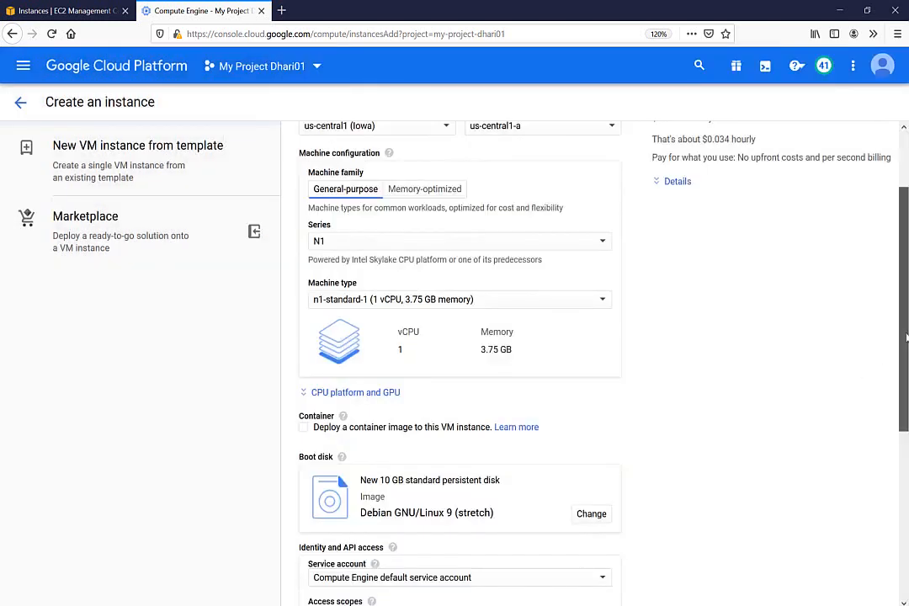
drag(899, 340, 906, 447)
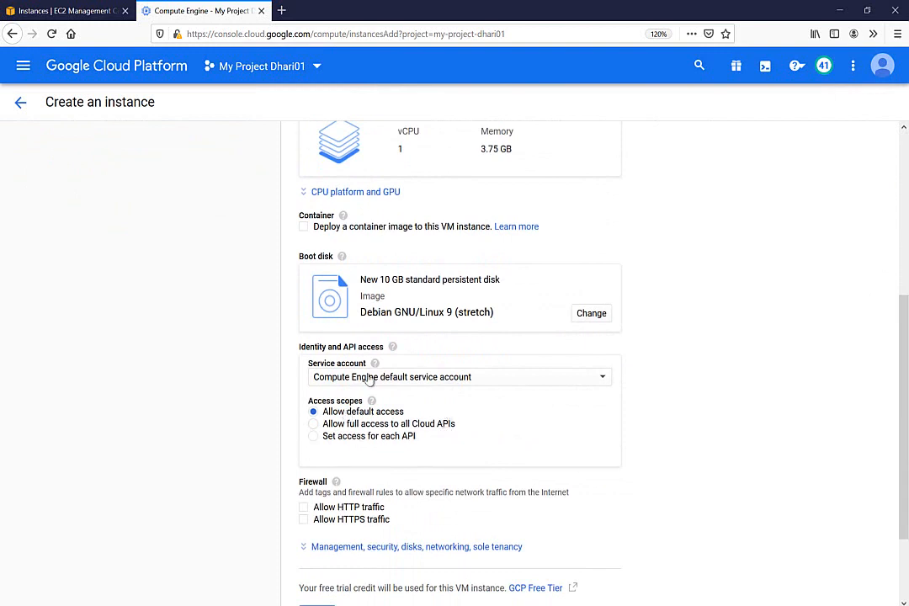
drag(906, 348, 906, 406)
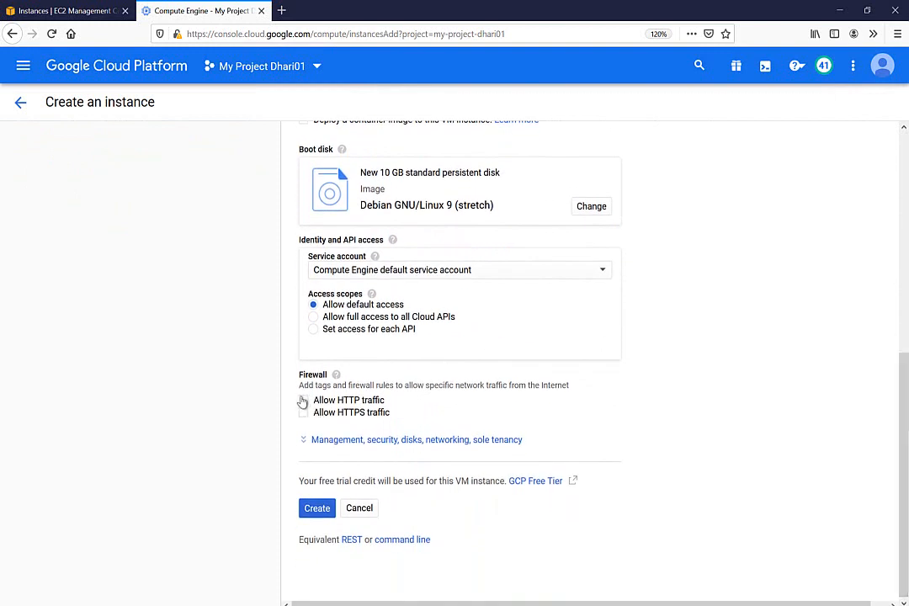
click(304, 400)
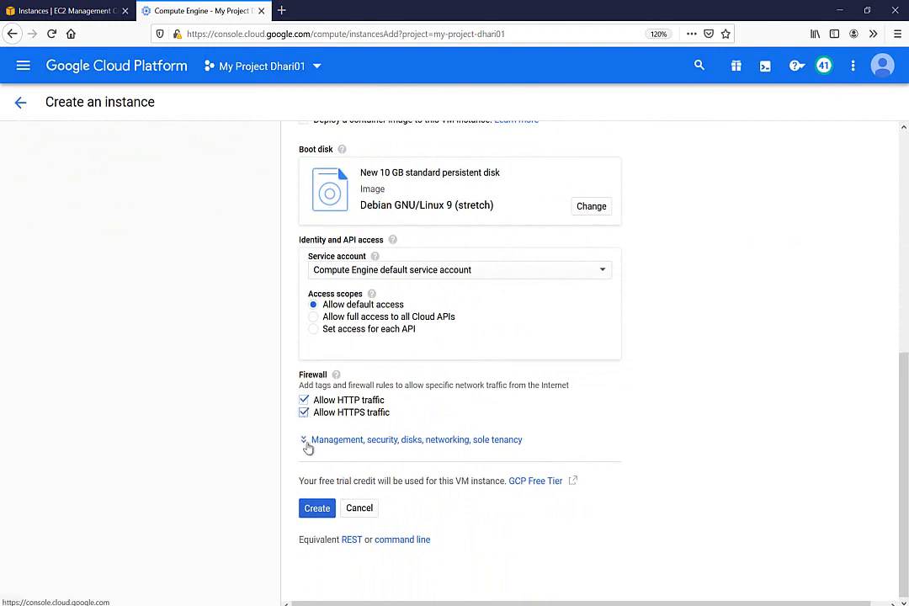
Step: Expand Management, security, disks, networking and show the Networking settings
click(309, 444)
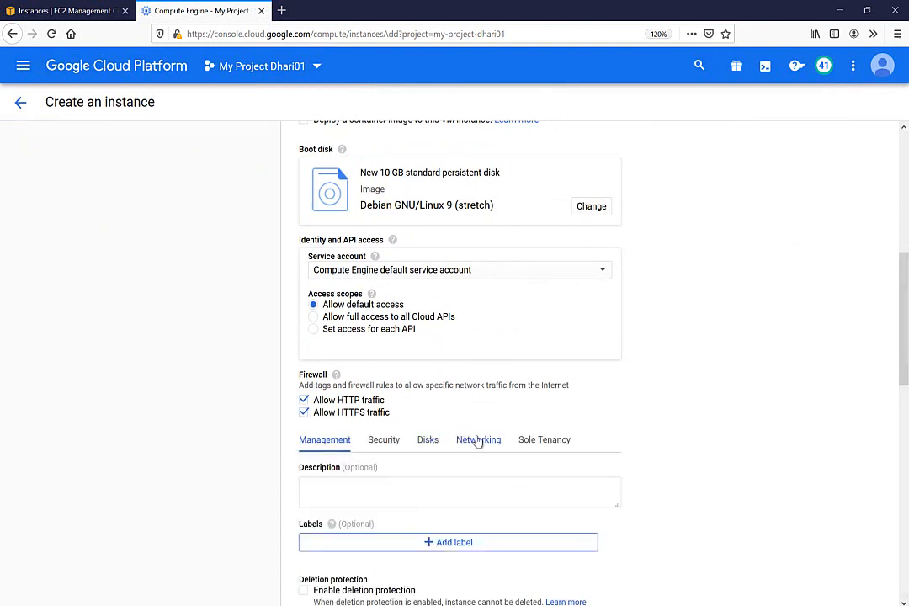
click(480, 445)
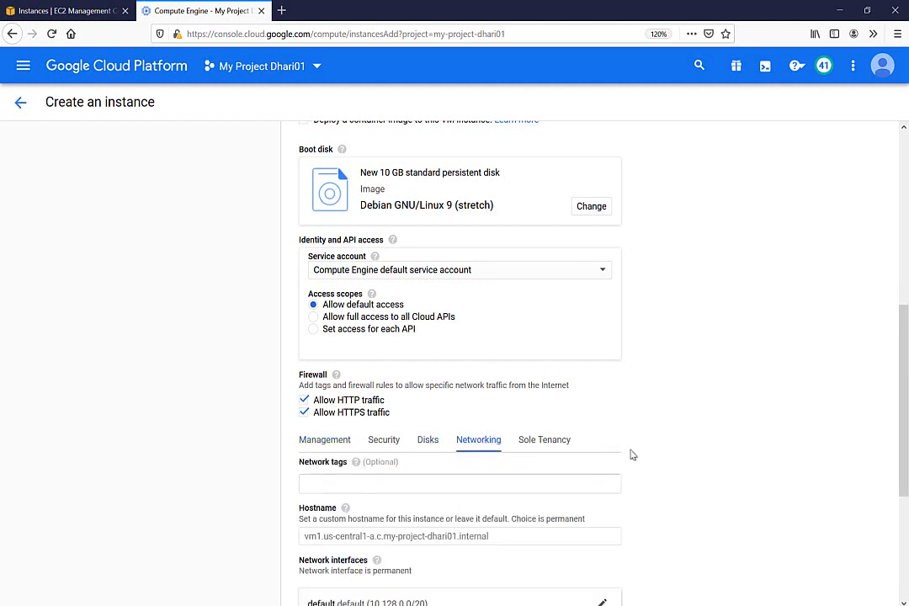
drag(904, 356, 907, 459)
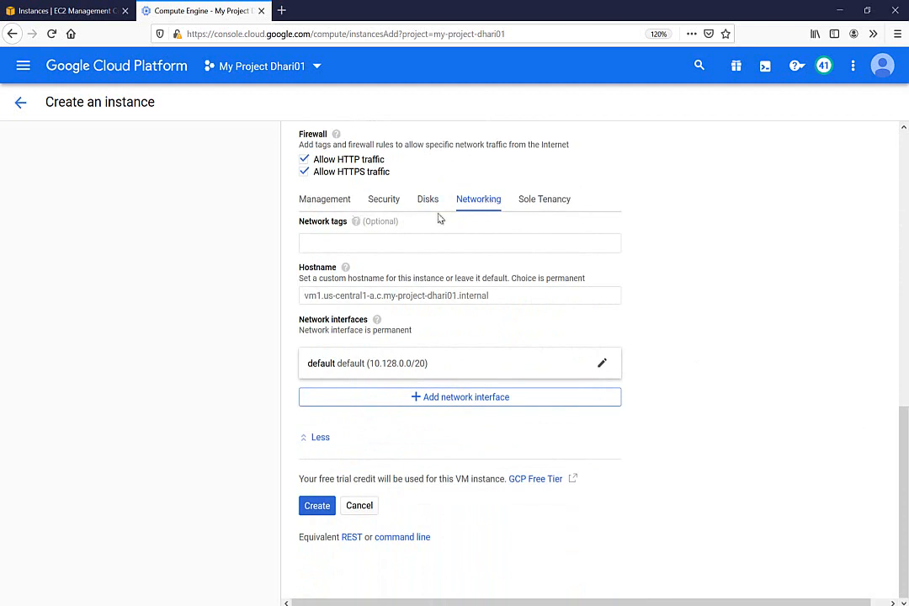
Step: Attach vm1's network interface to vpc01 (subnet net01, 10.10.10.0/24) and create the instance
click(319, 371)
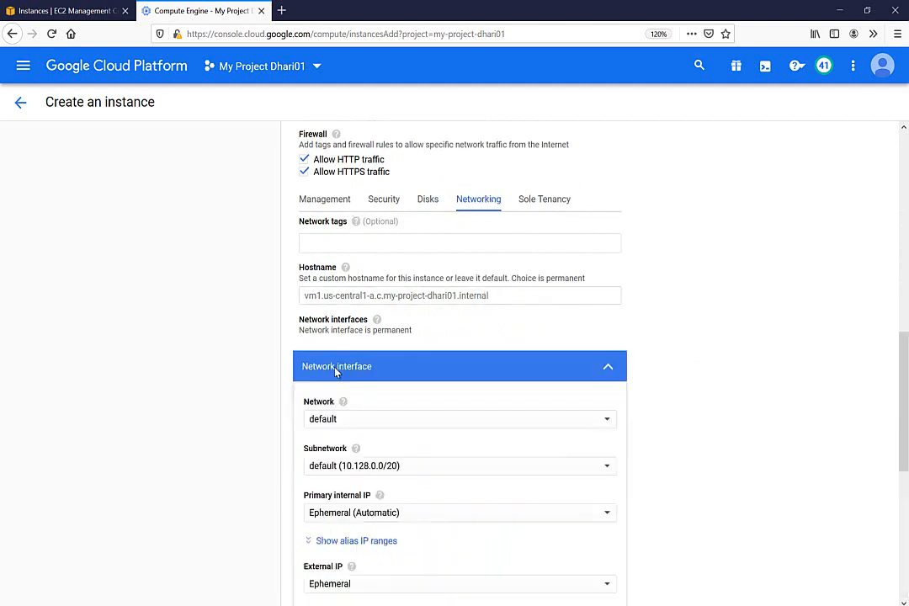
click(337, 469)
click(371, 487)
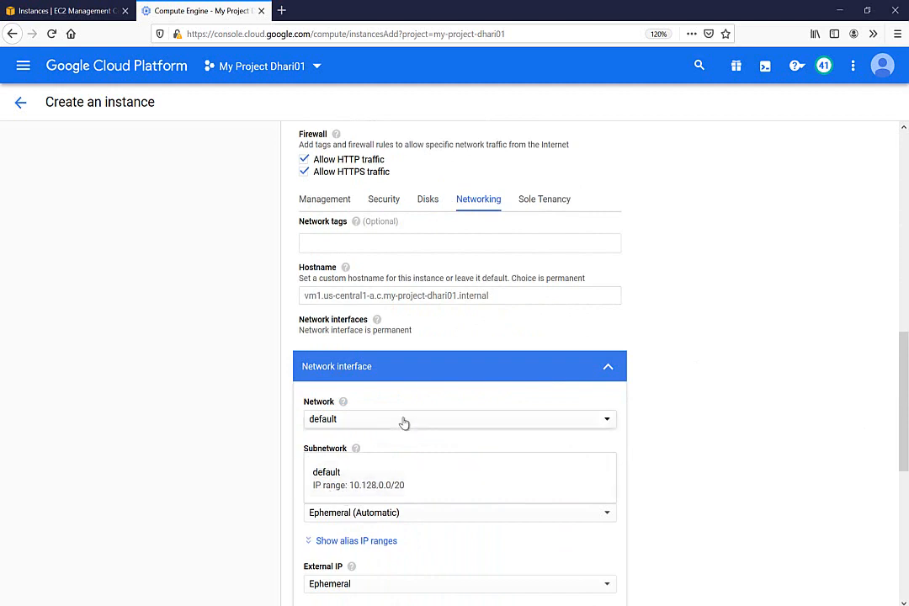
click(397, 420)
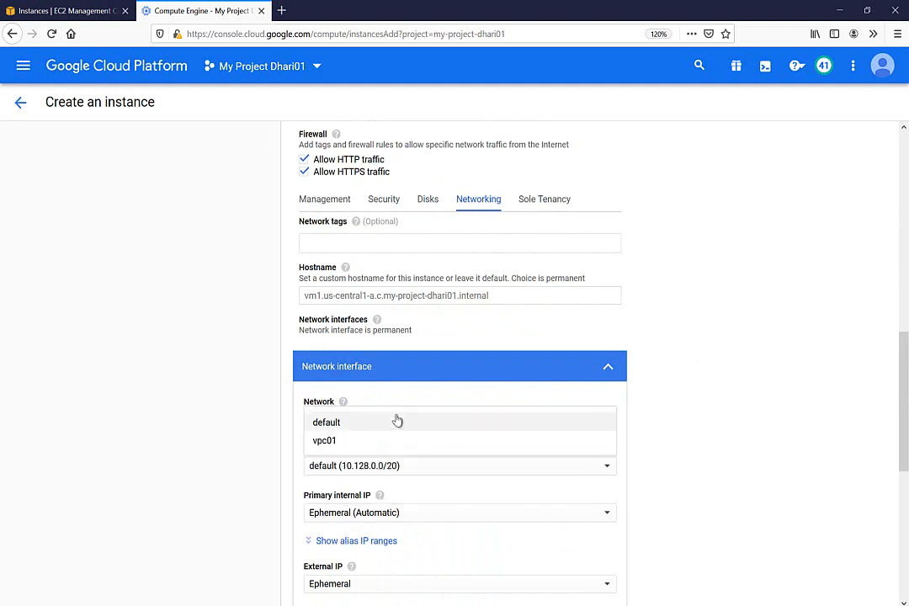
click(327, 440)
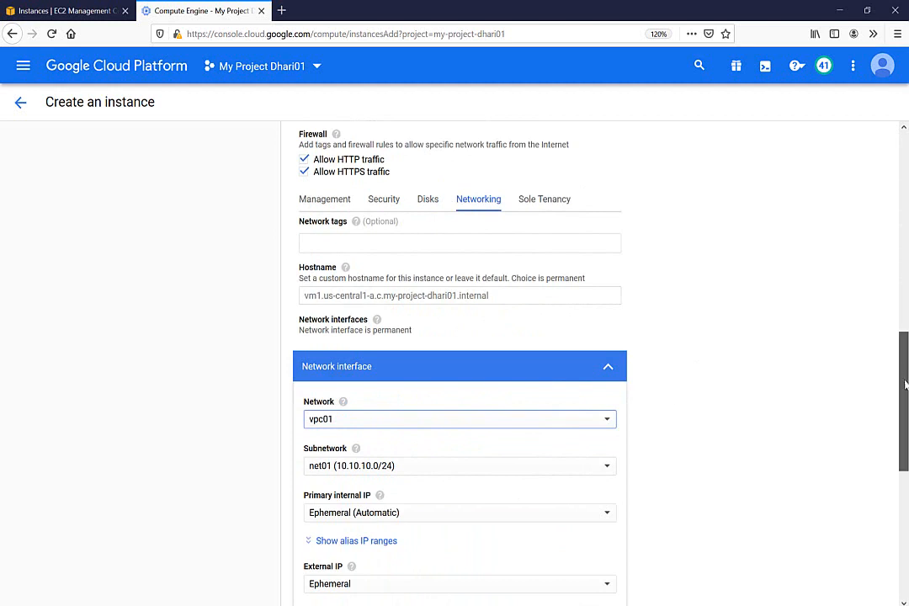
drag(905, 375, 902, 437)
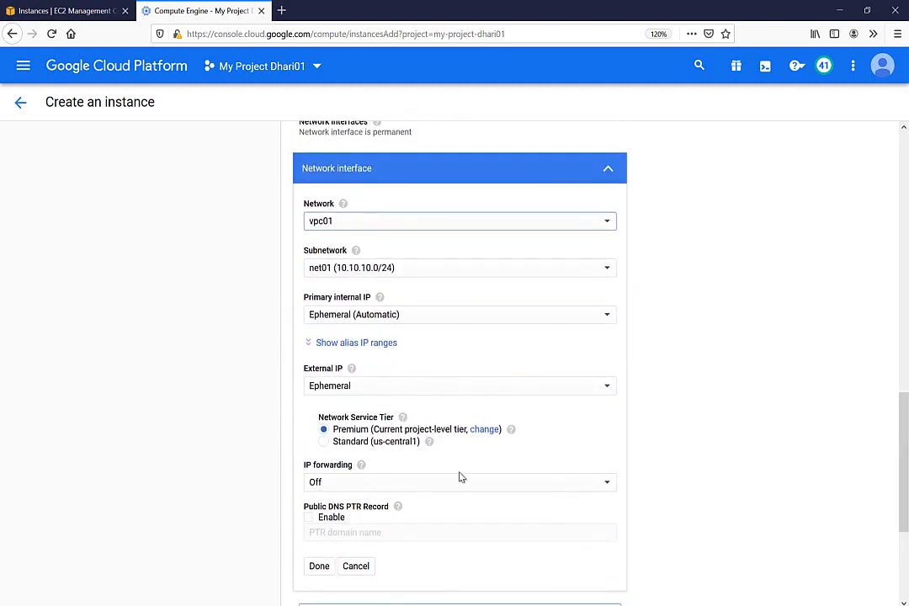
click(319, 566)
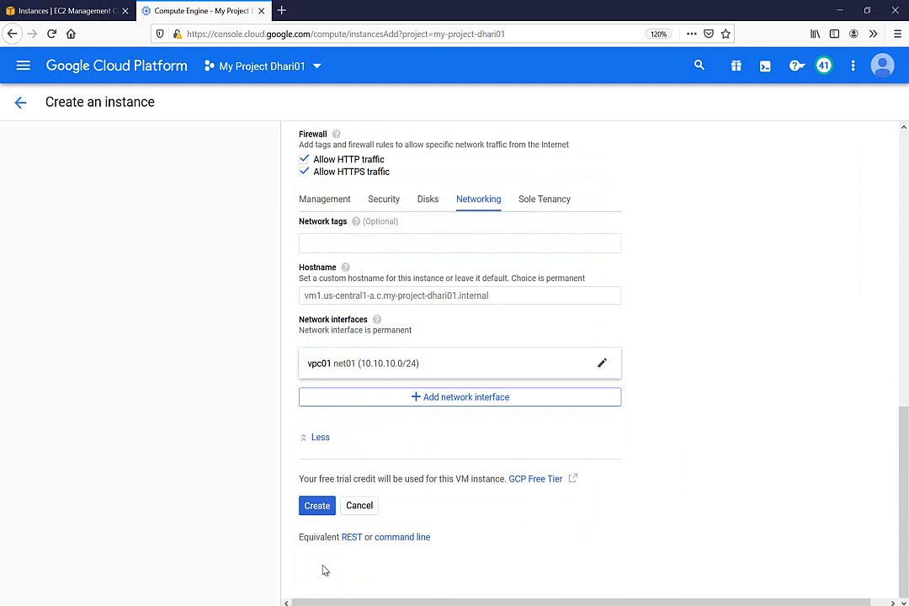
click(318, 508)
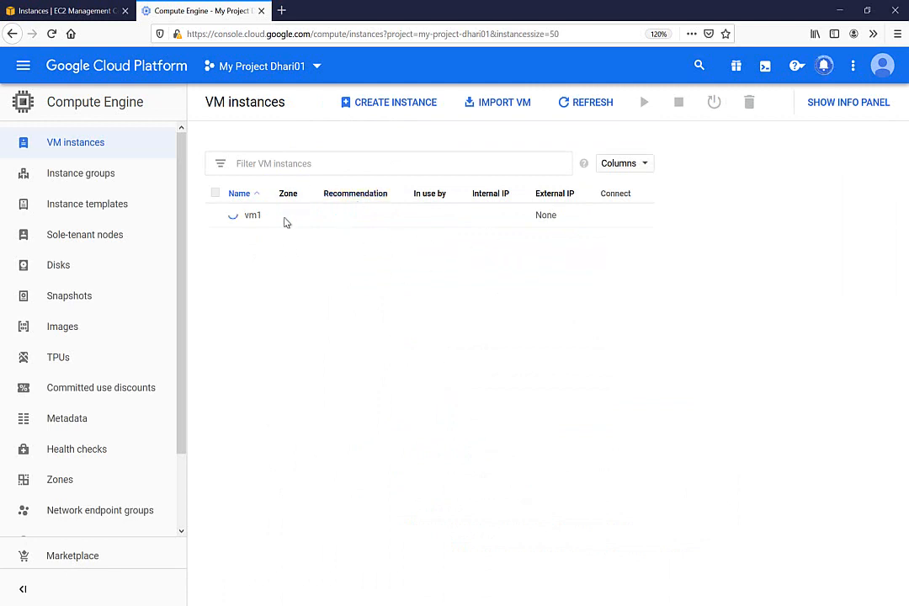
Step: Select the EC2 public IP 52.53.176.251 and bring the PuTTY SSH session forward
click(112, 10)
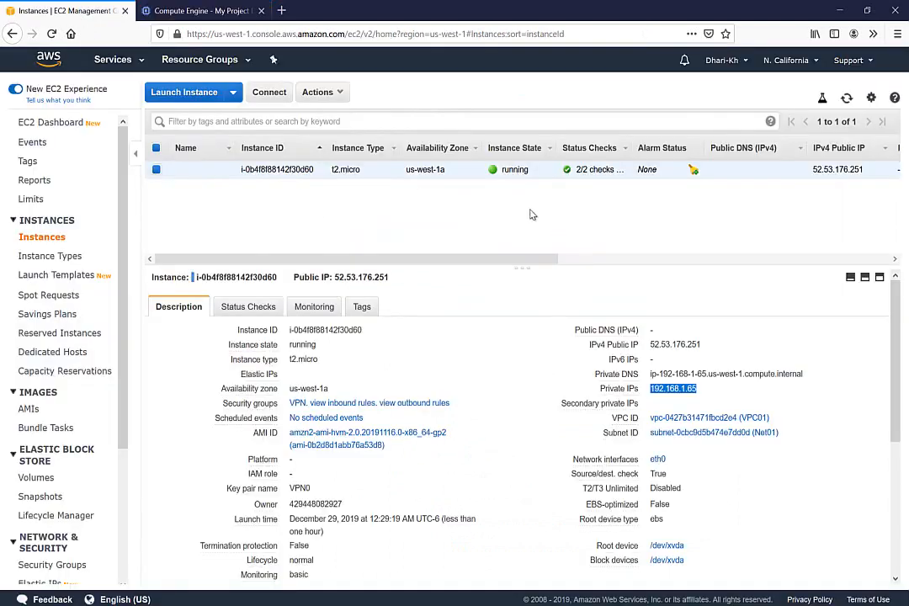
double_click(668, 345)
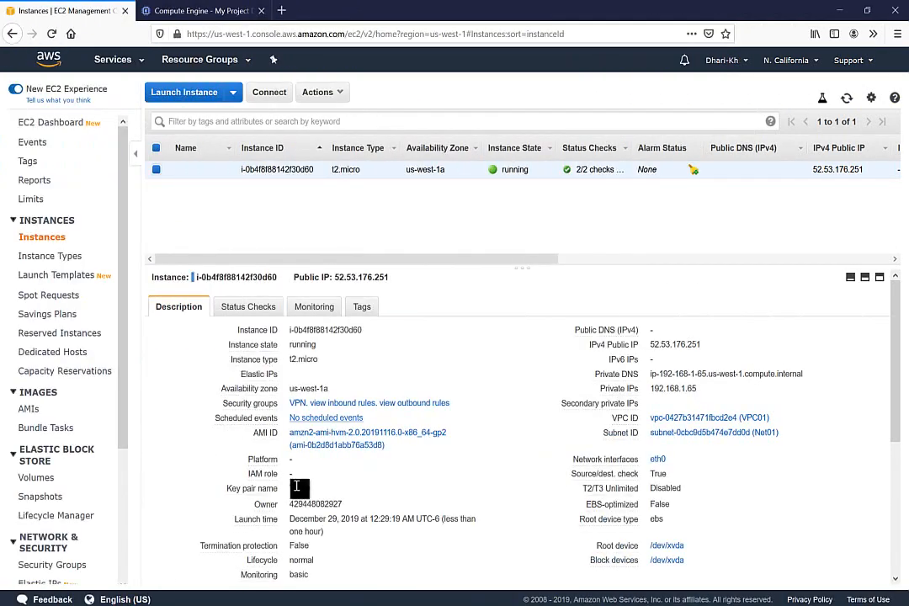
mouse_move(256, 605)
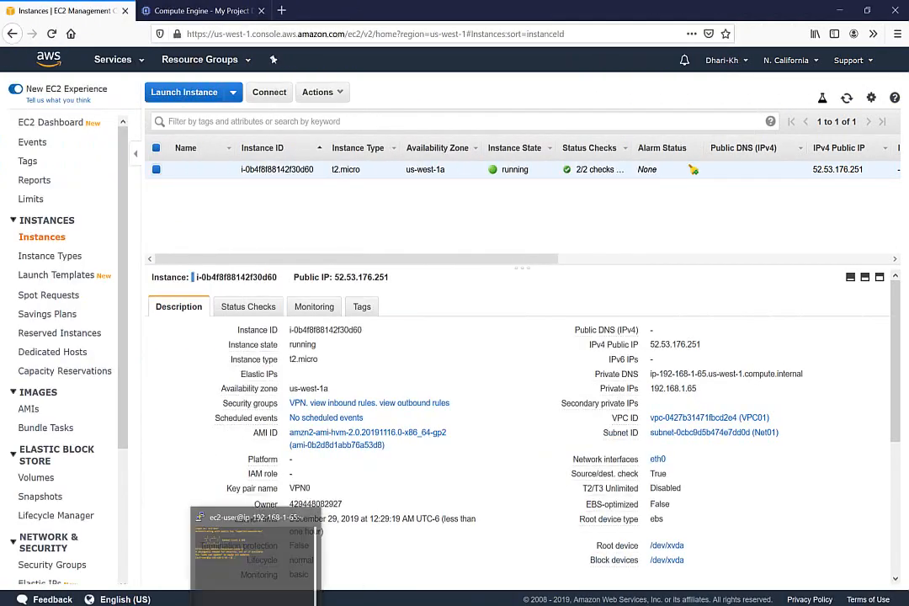
click(255, 565)
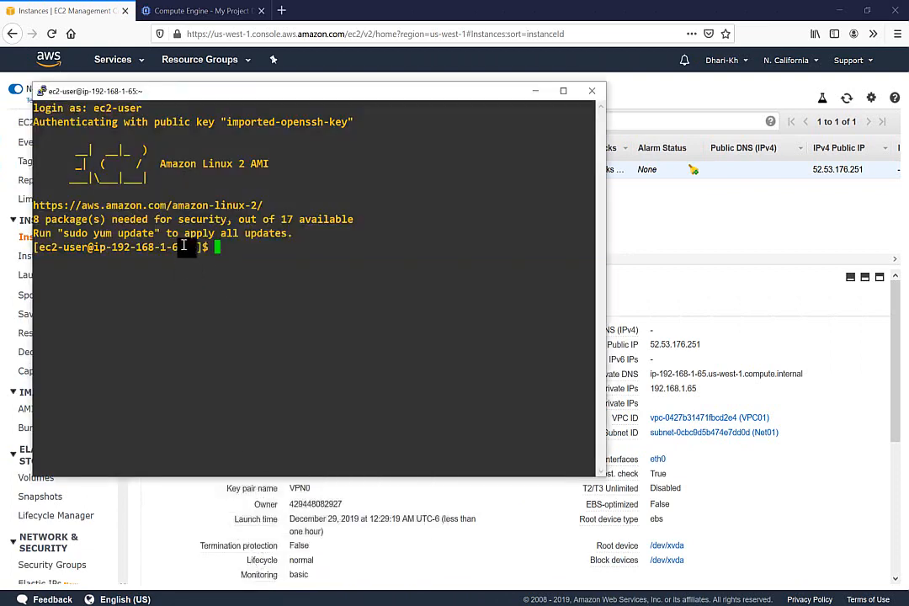
Step: Check the ec2-user prompt in PuTTY, then view vm1's internal IP 10.10.10.3
drag(184, 246, 105, 246)
click(244, 257)
click(215, 9)
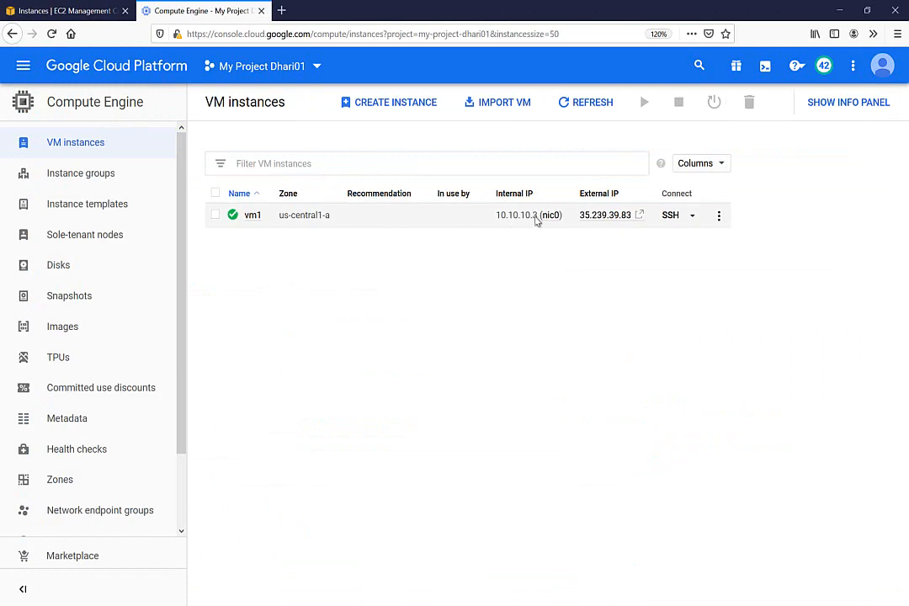
Step: Ping the GCP VM's private IP 10.10.10.3 from the EC2 shell in PuTTY
click(81, 10)
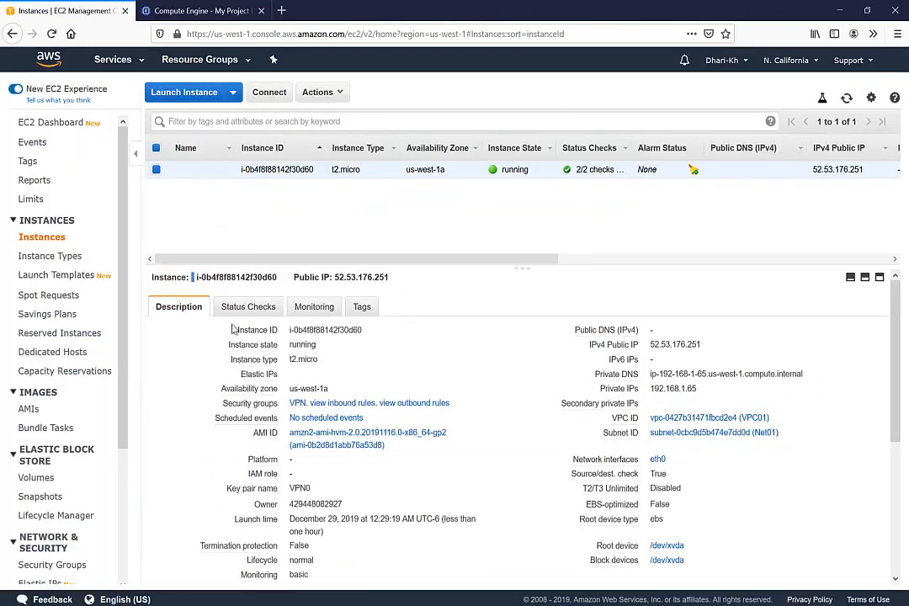
key(alt+Tab)
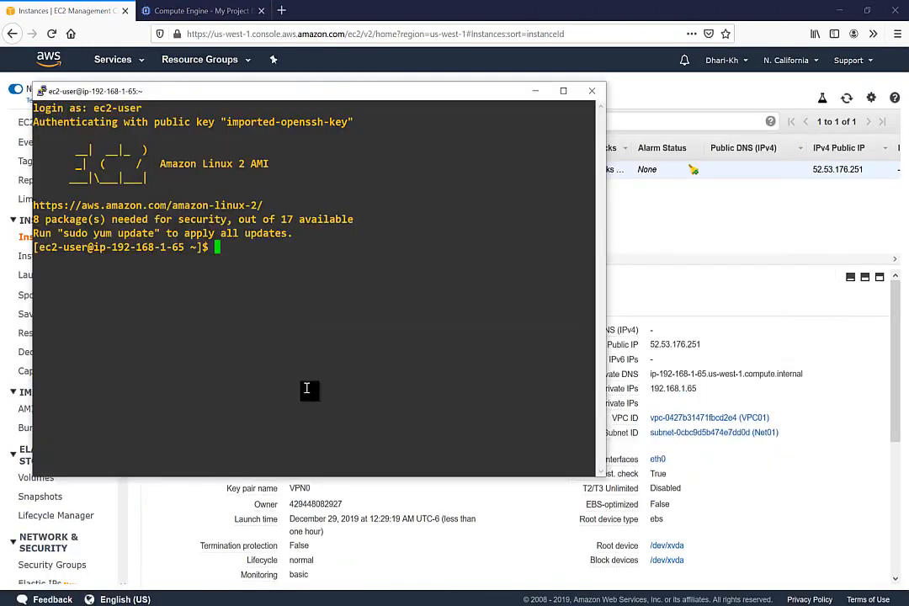
text(ping 10.10.10.)
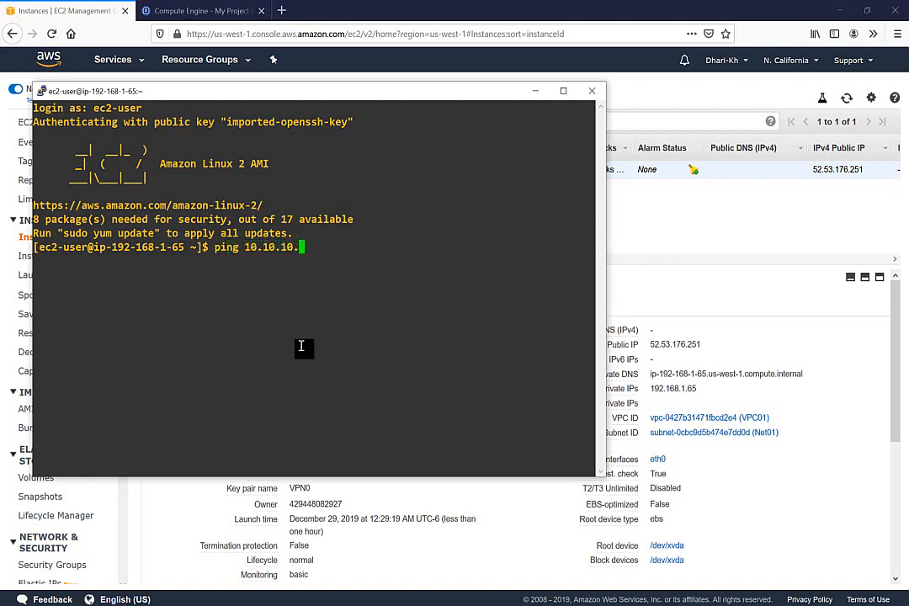
text(3)
key(Return)
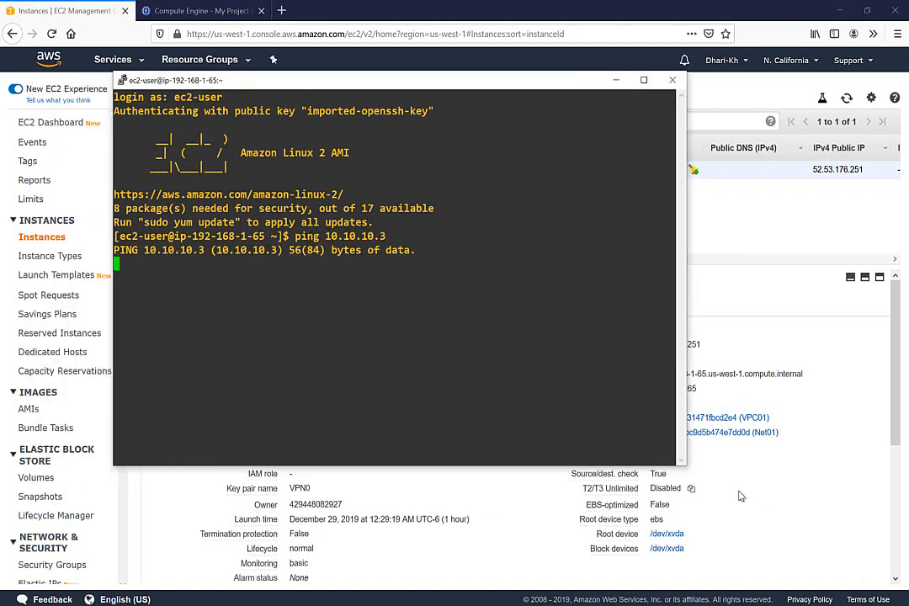
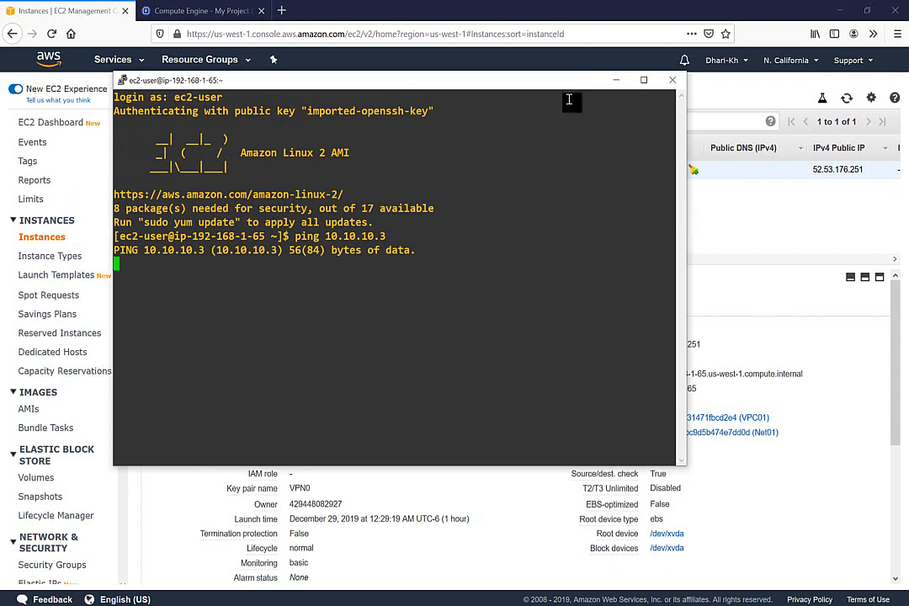
Step: Minimize PuTTY with its running ping to 10.10.10.3 to reveal the EC2 Instances page
click(615, 80)
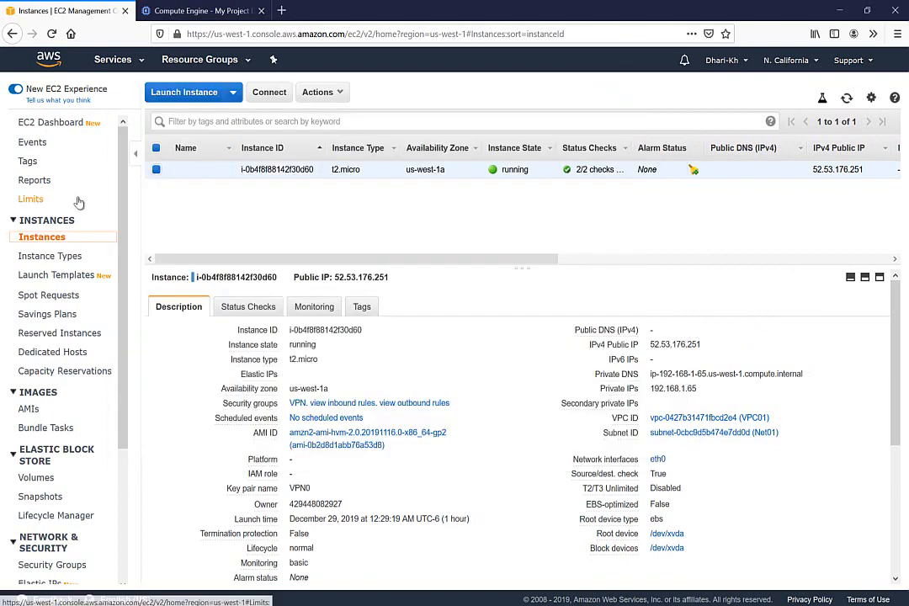
Step: Check the VPN security group's inbound rules: SSH on port 22 and All ICMP IPv4 from anywhere
click(100, 61)
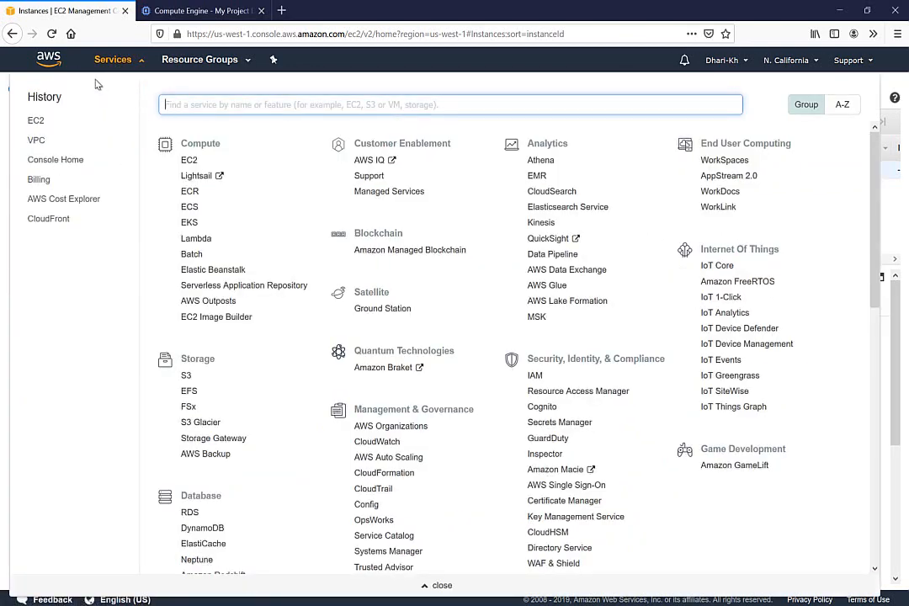
click(894, 84)
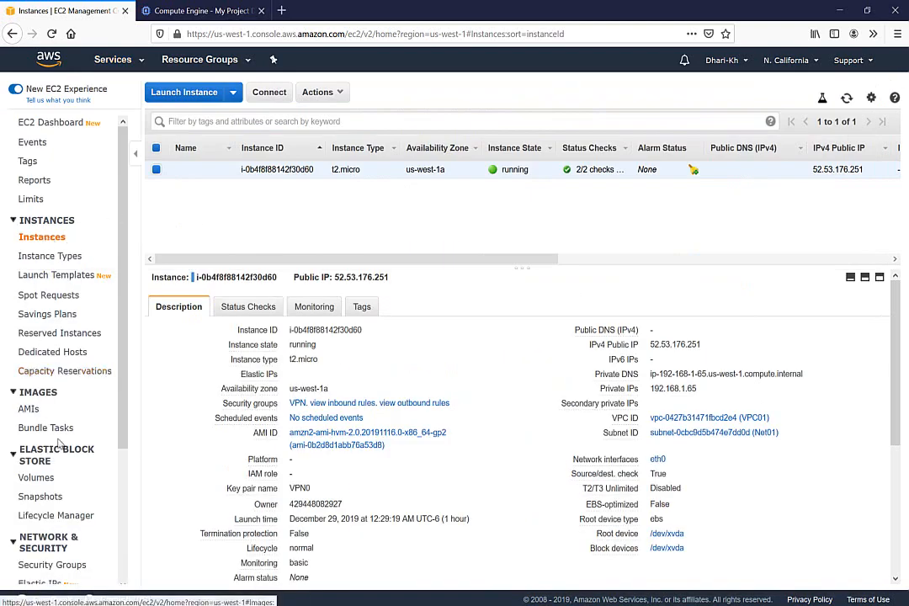
drag(123, 405, 131, 536)
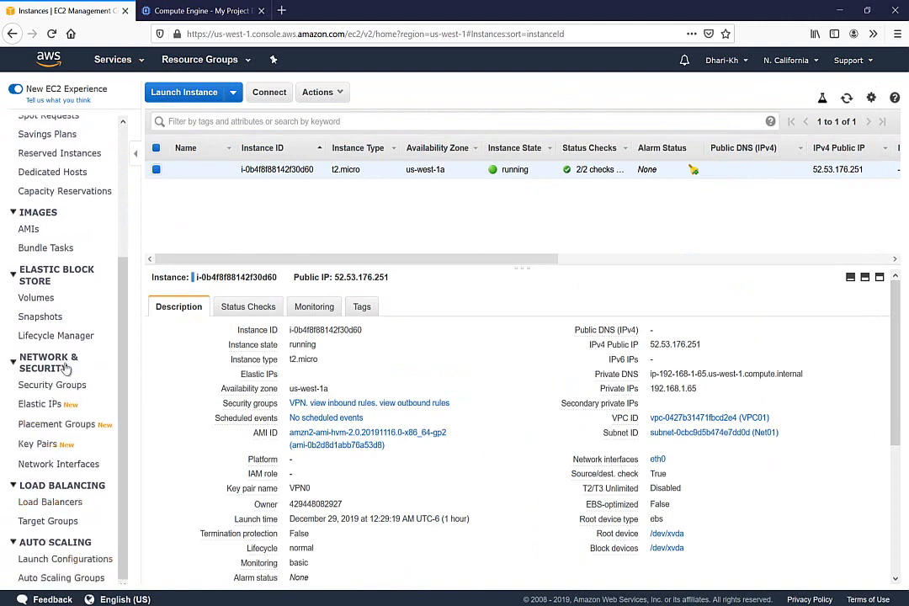
click(51, 387)
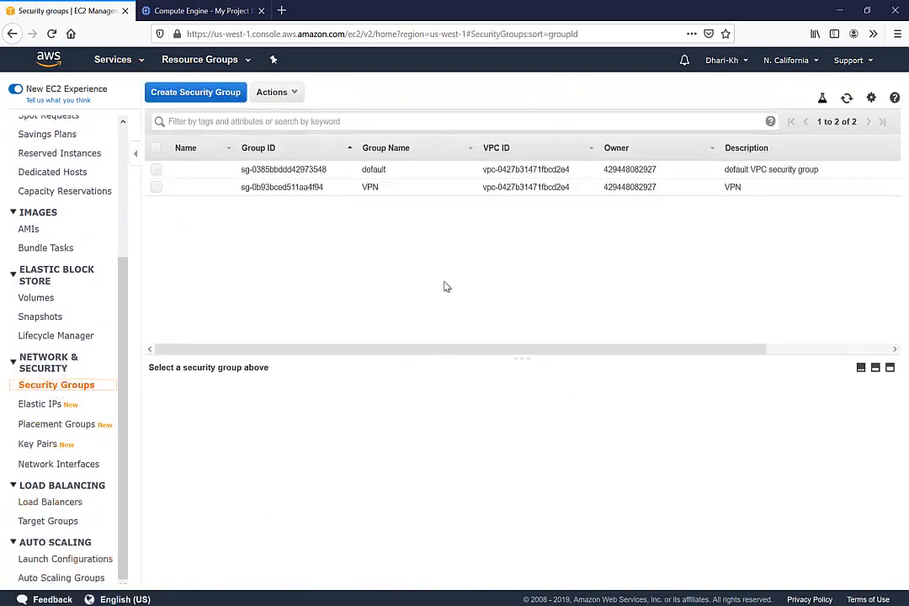
click(155, 188)
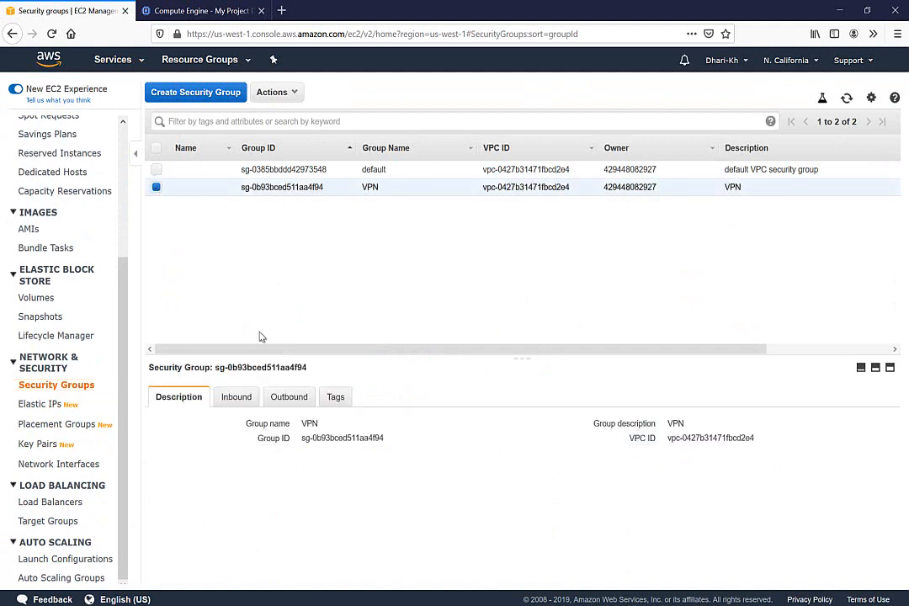
click(248, 400)
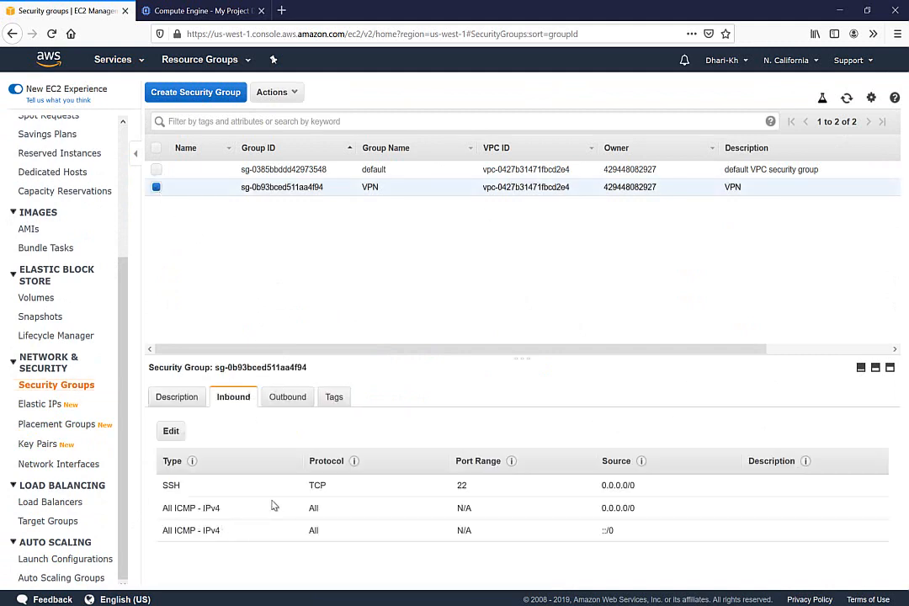
click(112, 54)
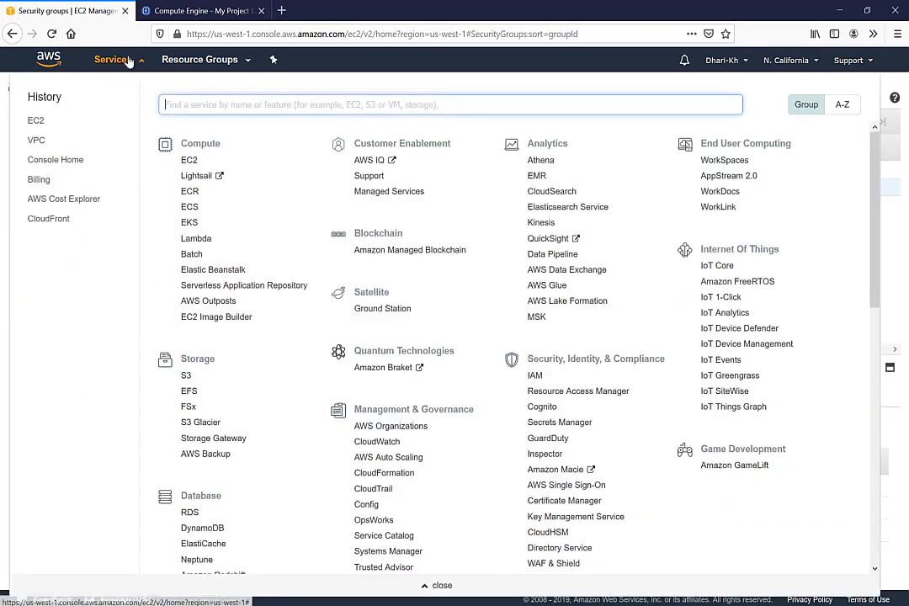
Step: Explicitly associate subnet Net01 (192.168.1.0/24) with route table rtb-087fcc44d90347548
click(35, 138)
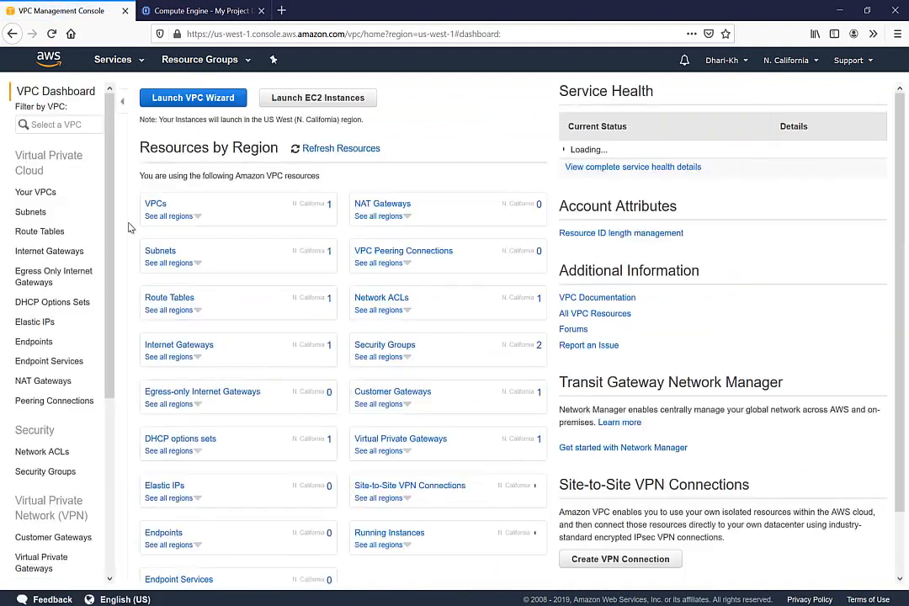
click(43, 233)
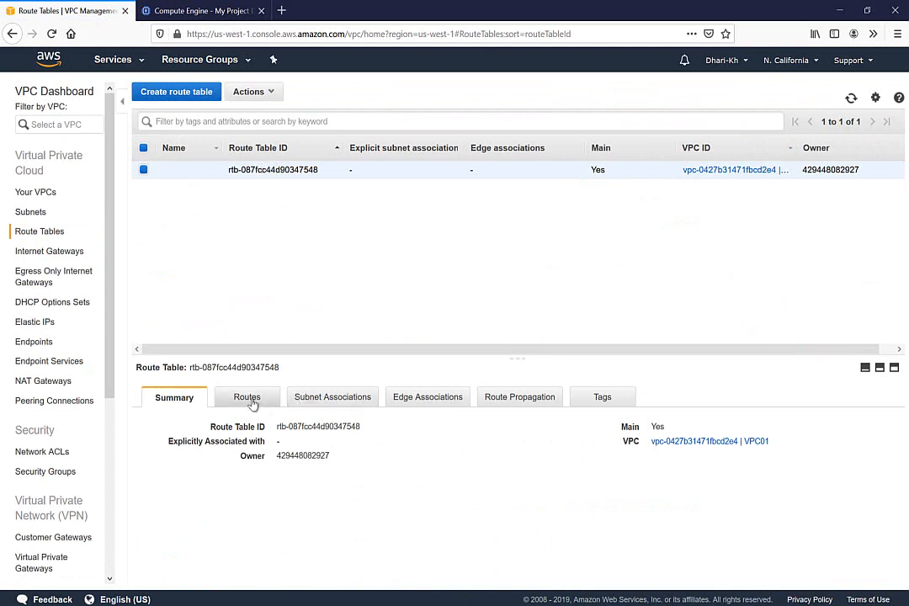
click(253, 405)
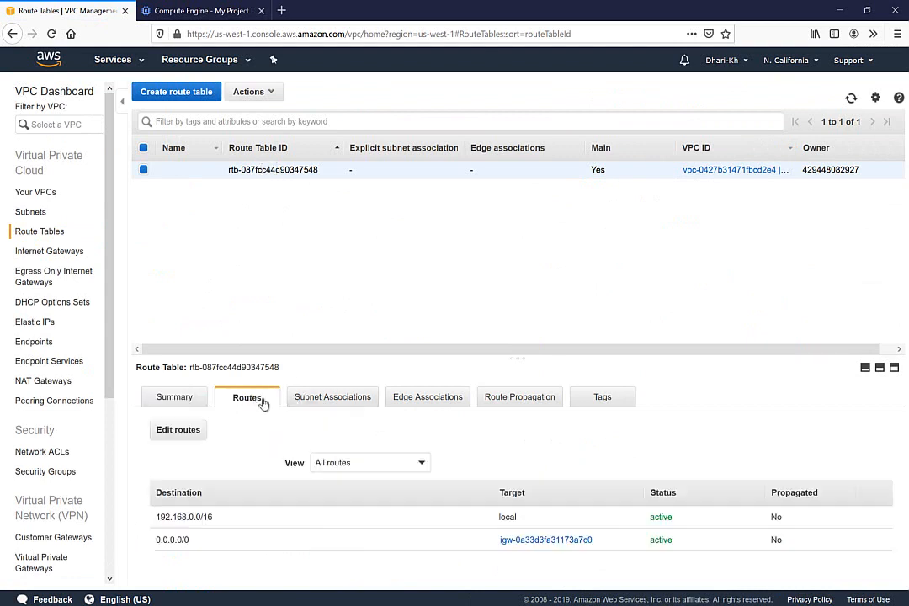
click(325, 401)
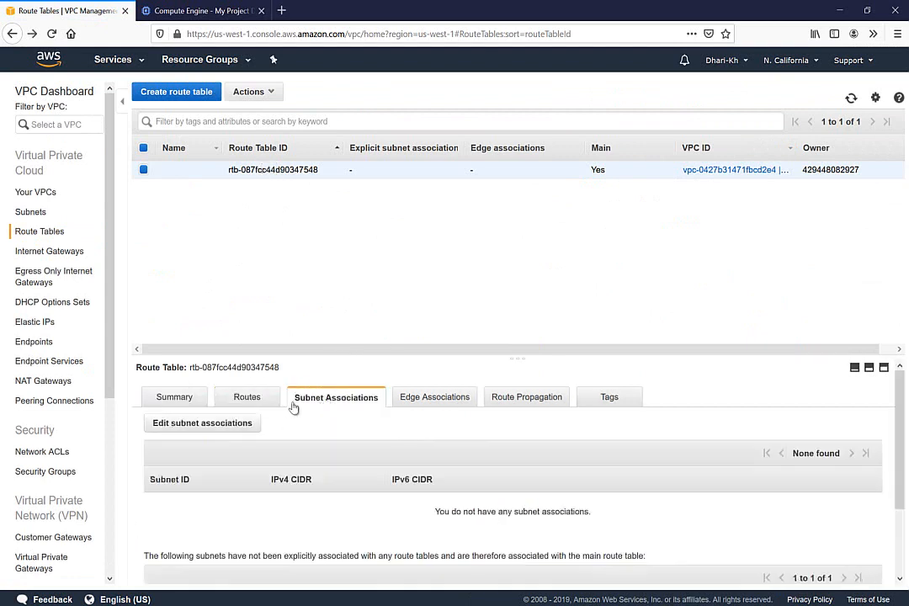
click(200, 430)
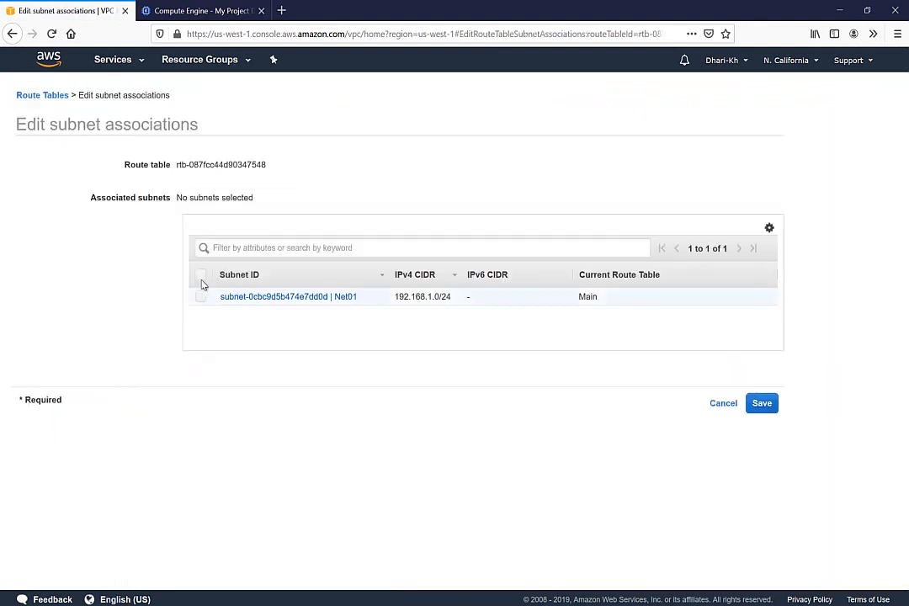
click(200, 276)
click(764, 407)
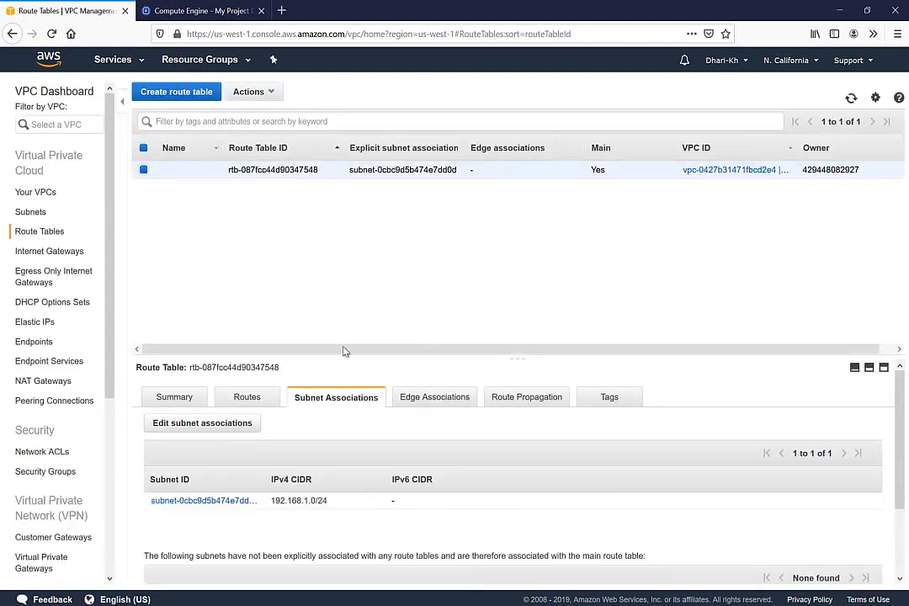
click(244, 399)
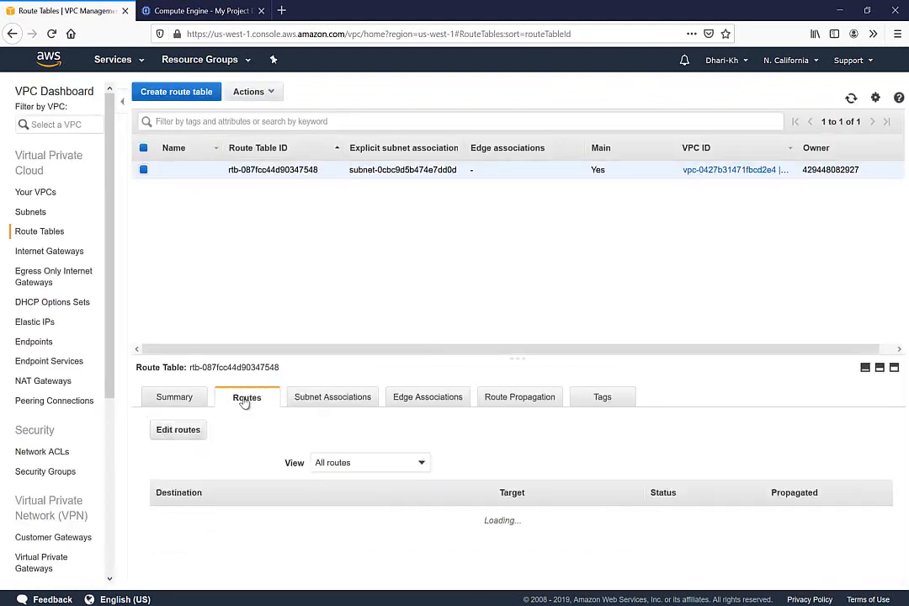
click(187, 433)
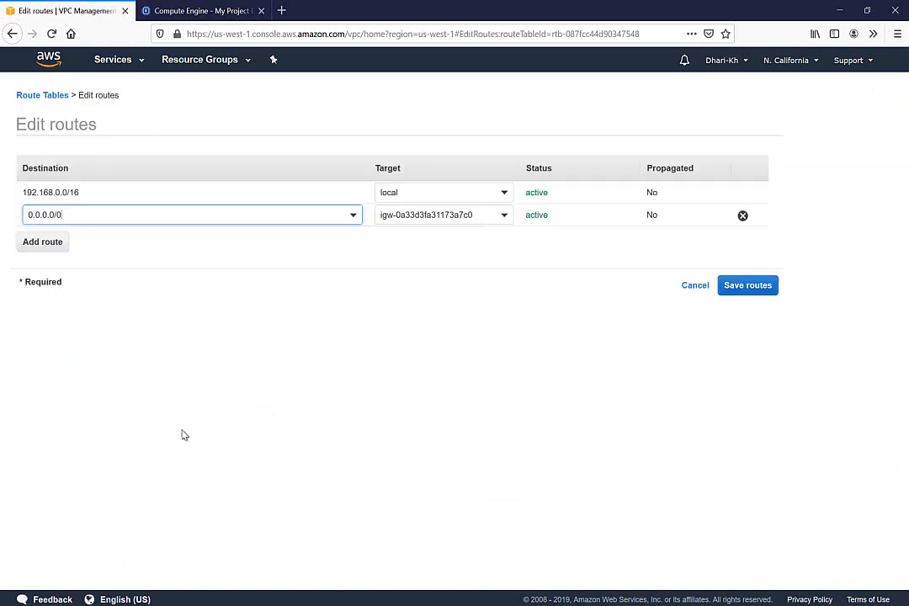
click(48, 243)
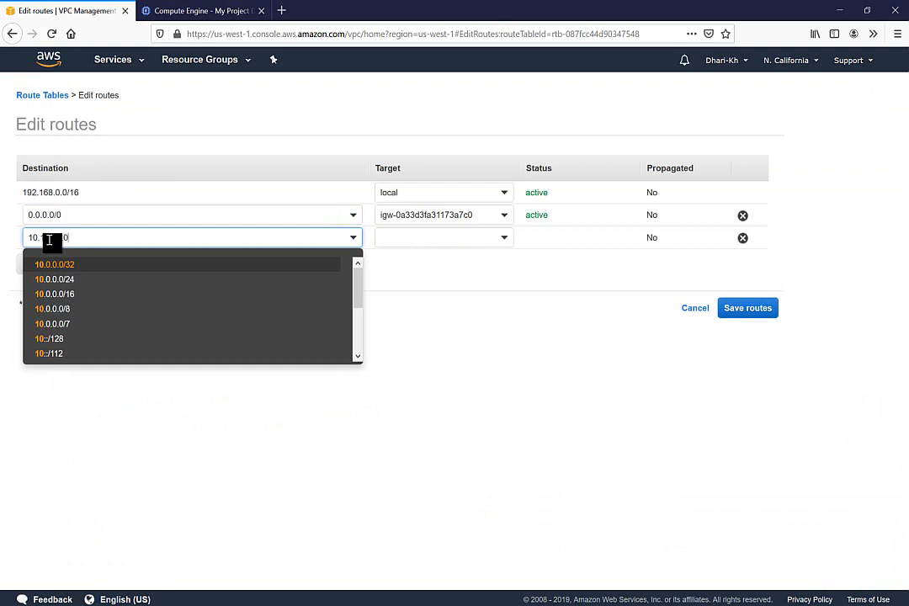
text(10.10.10.0/24)
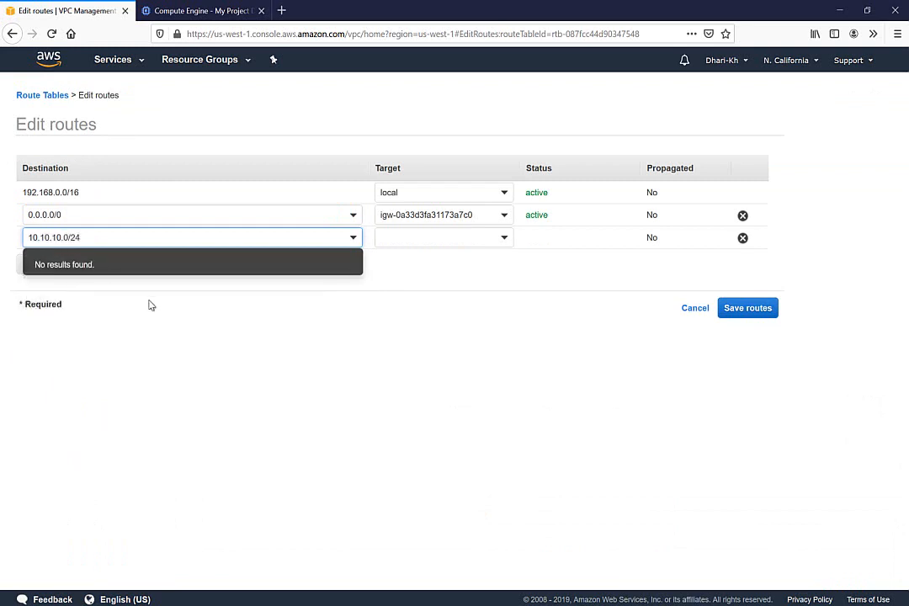
click(423, 265)
click(442, 239)
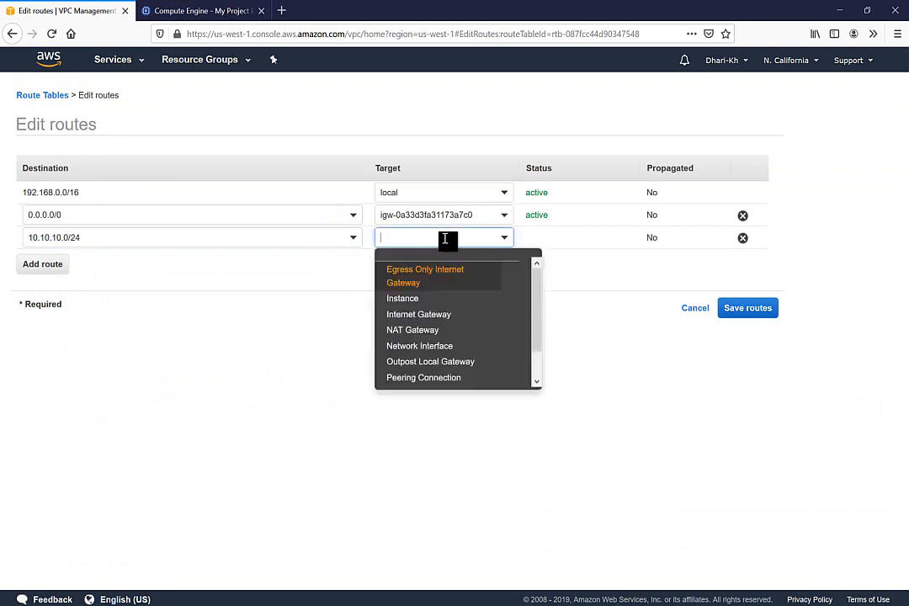
scroll(511, 376, down, 2)
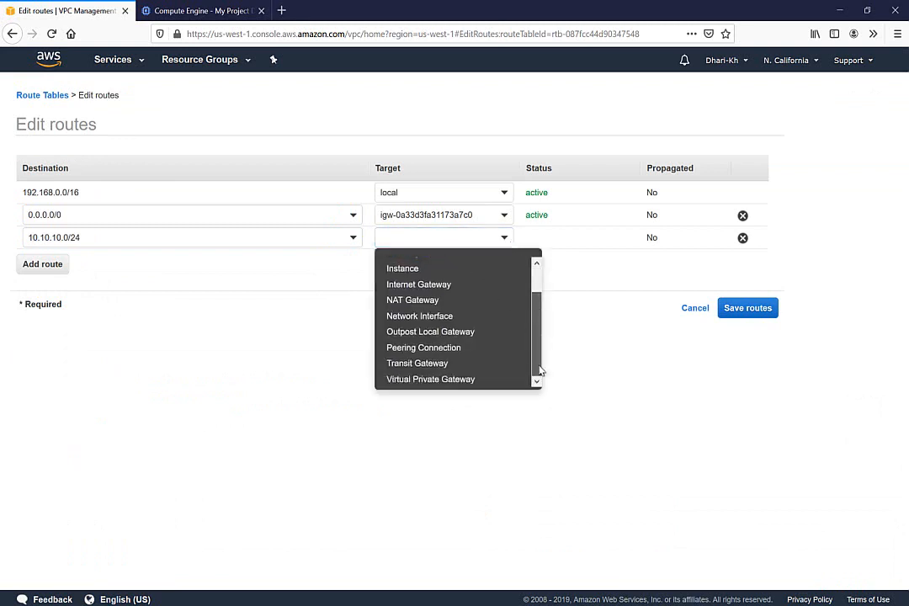
click(442, 380)
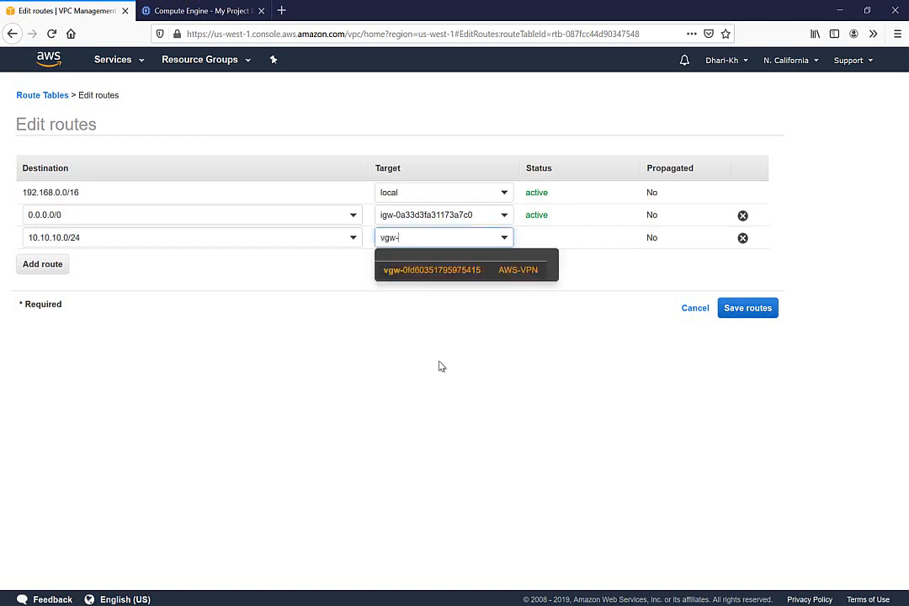
click(505, 271)
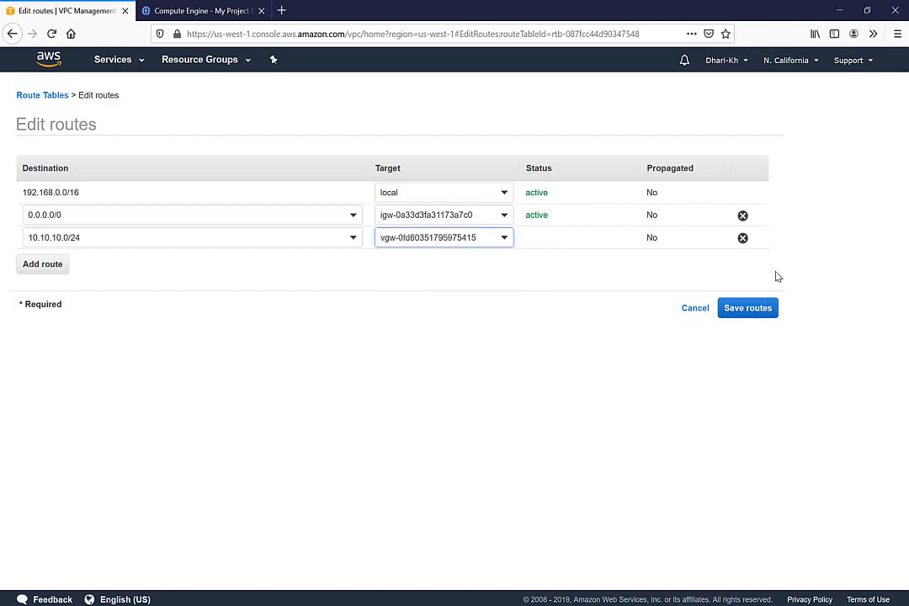
click(748, 308)
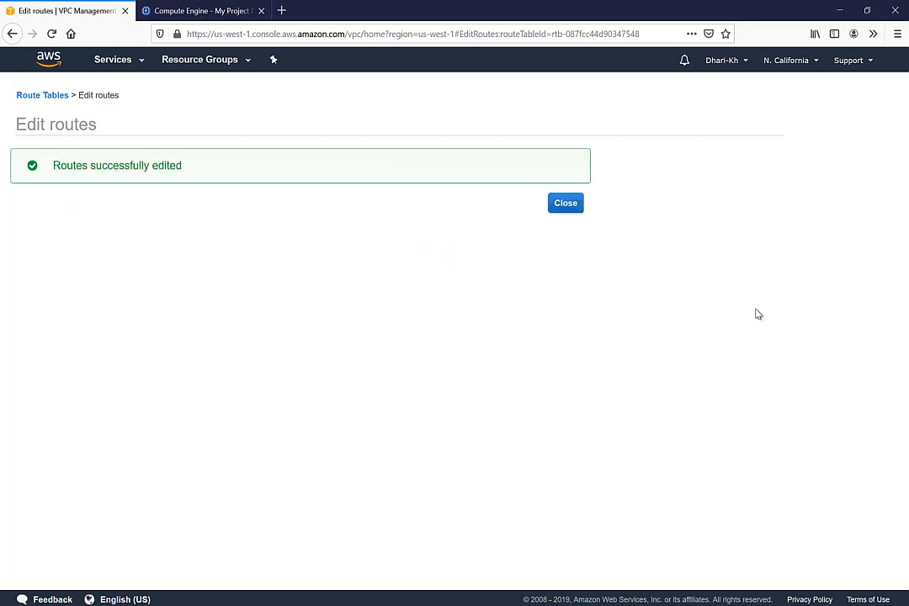
Step: Confirm the new route is active, check the PuTTY ping to 10.10.10.3, then go to Compute Engine
click(566, 205)
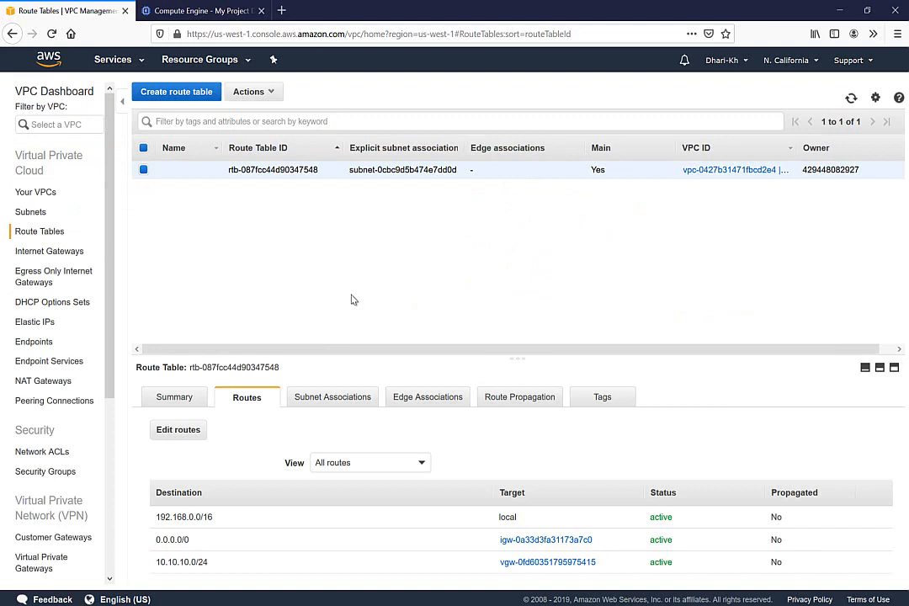
click(118, 60)
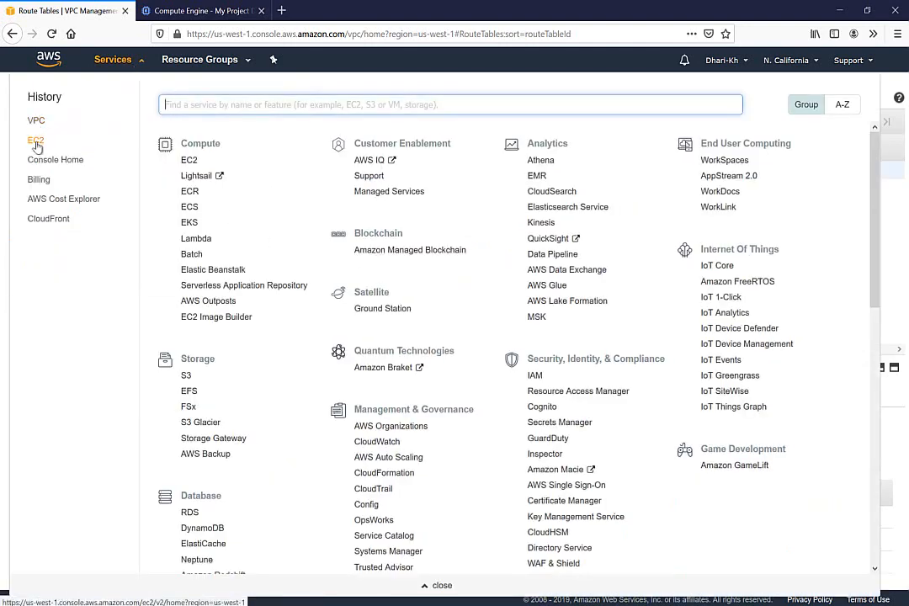
click(36, 142)
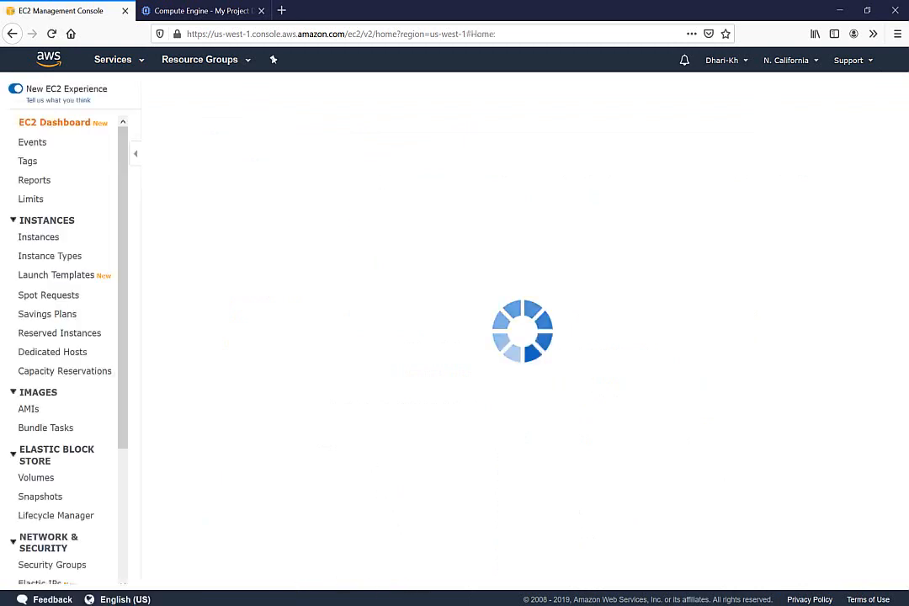
click(250, 593)
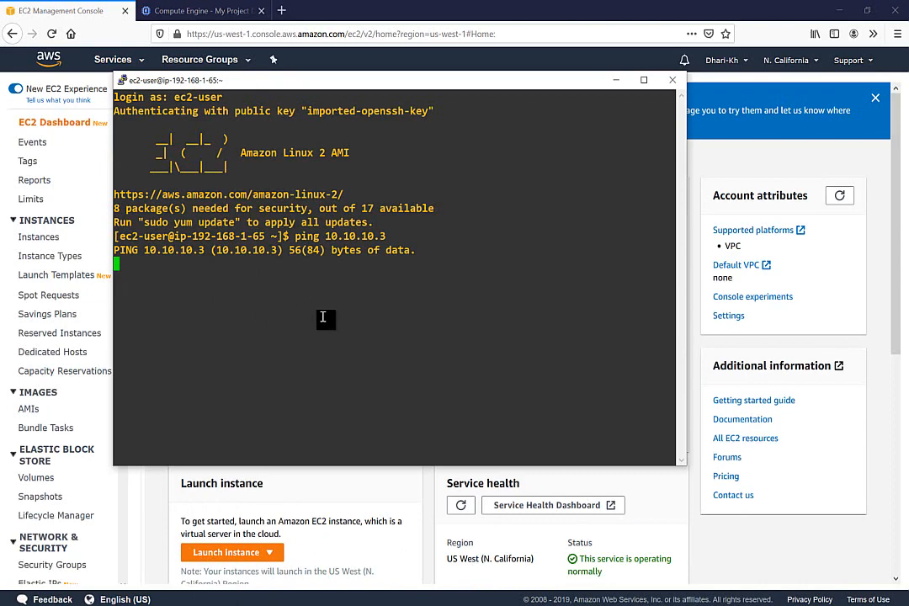
click(186, 10)
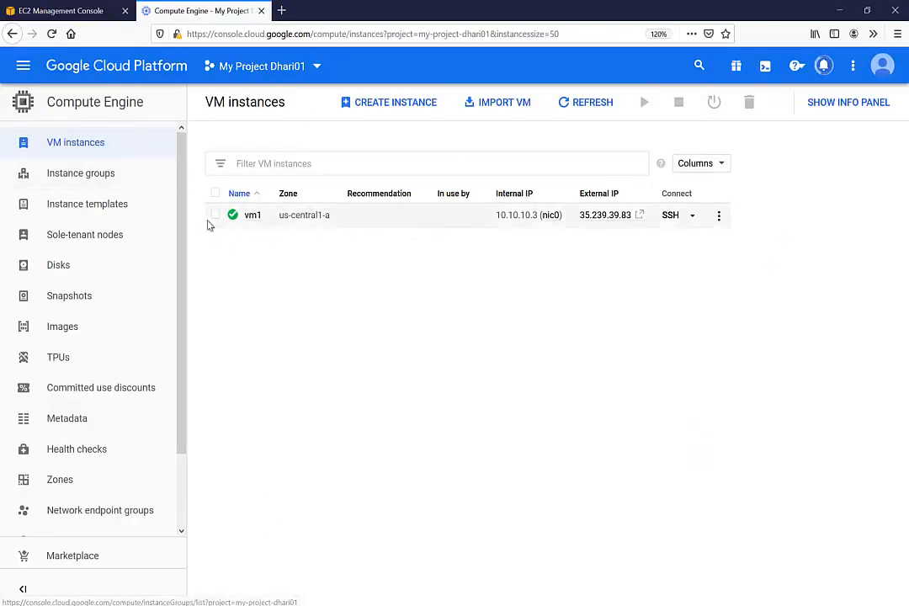
Step: Go to VPC network firewall rules and inspect the existing rule's icmp protocol entry
click(23, 66)
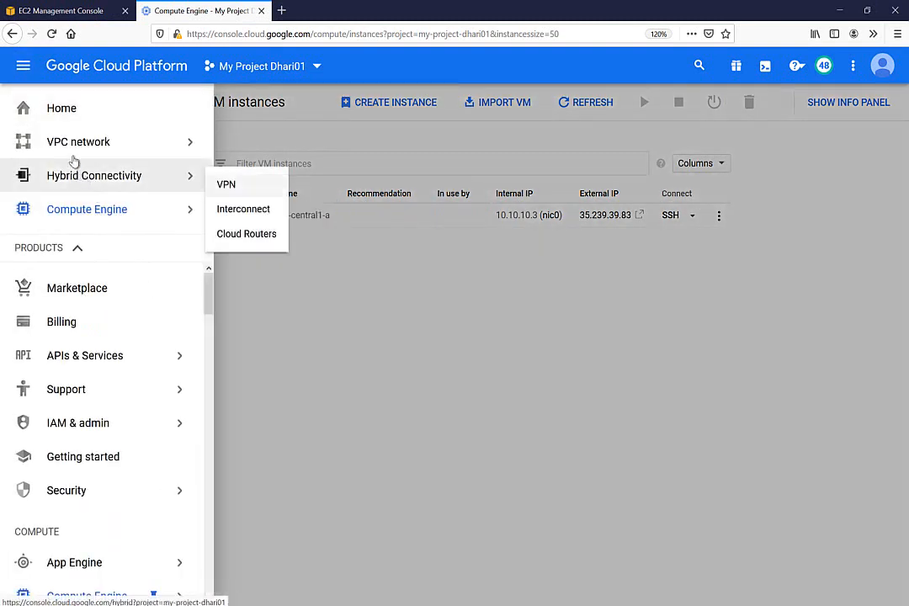
mouse_move(77, 148)
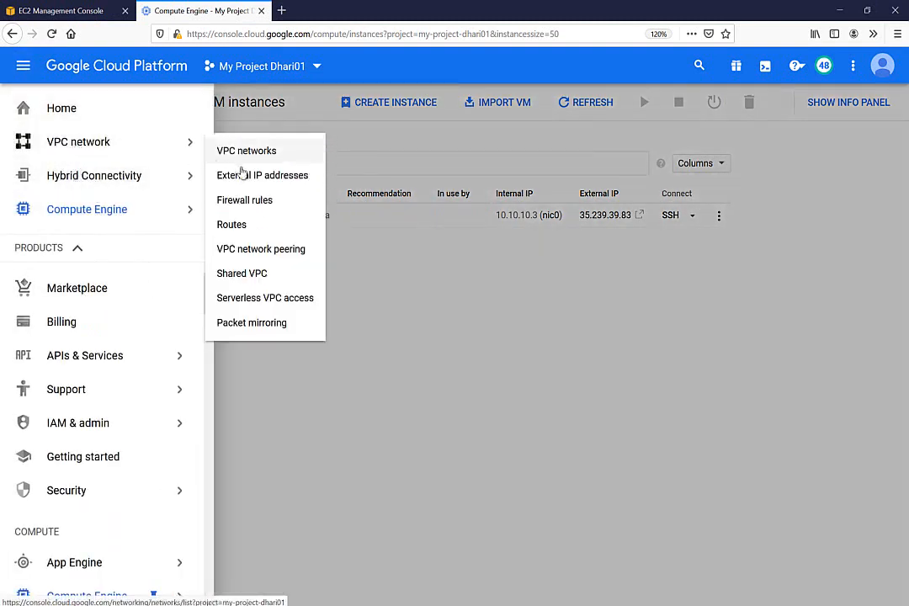
click(238, 206)
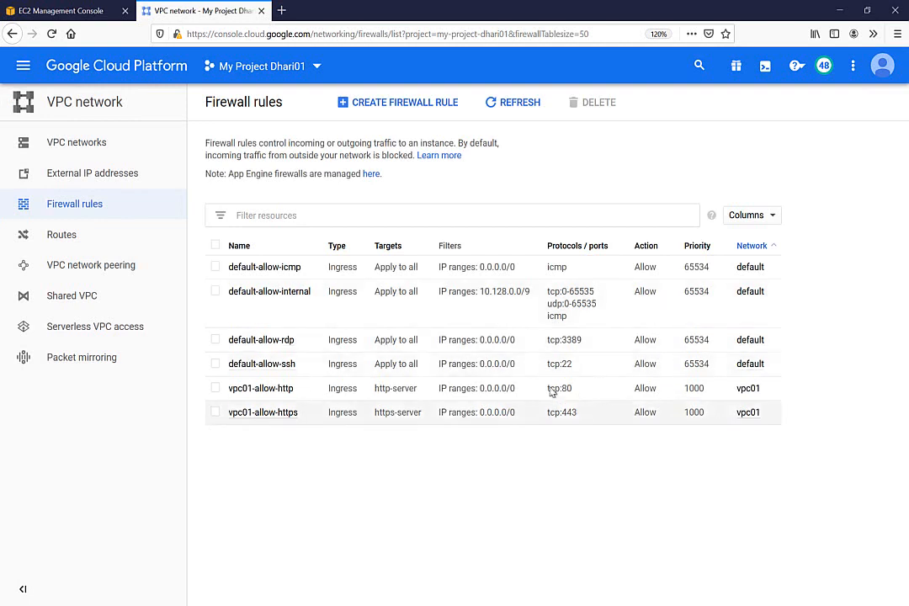
double_click(556, 268)
click(434, 486)
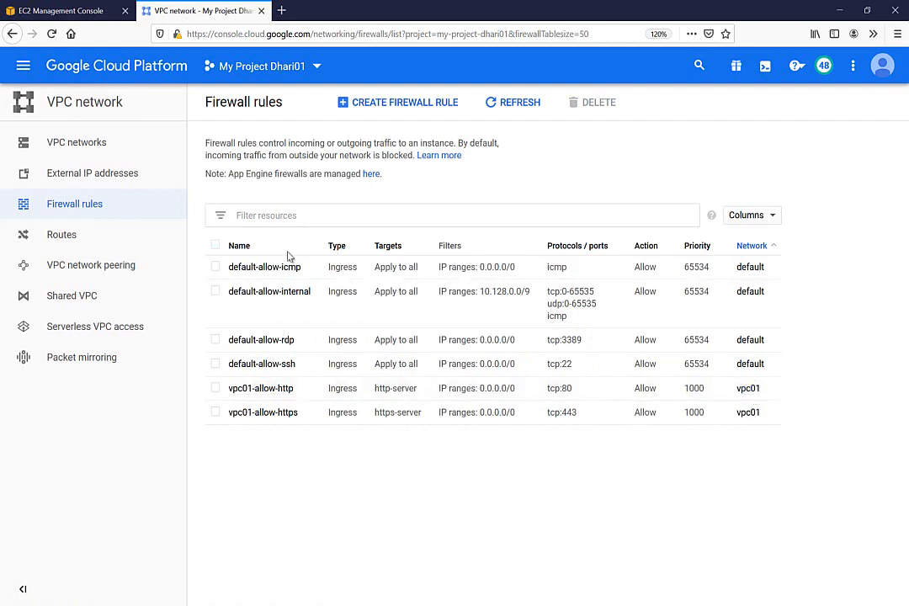
Step: Start a new firewall rule named for-vpn0-test on the vpc01 network
click(395, 102)
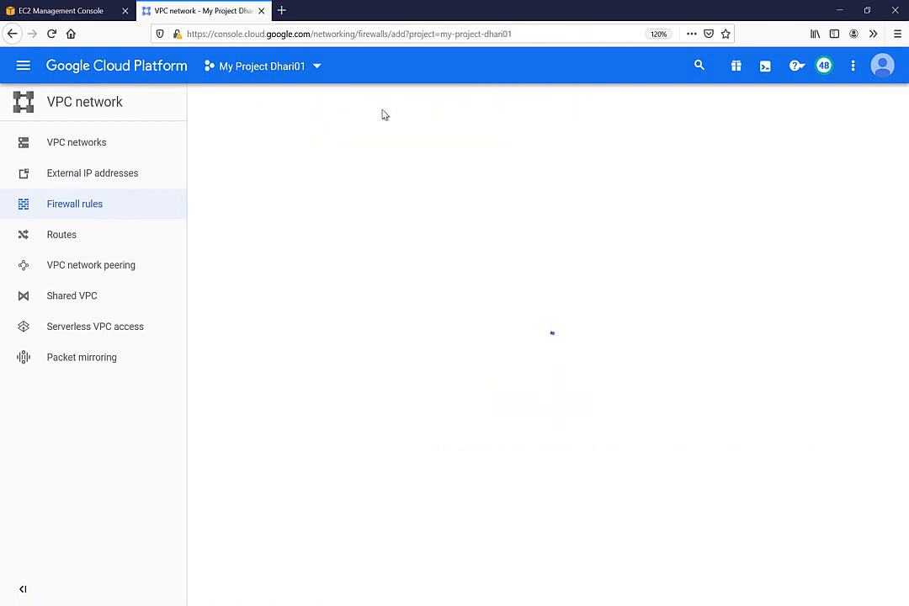
click(268, 202)
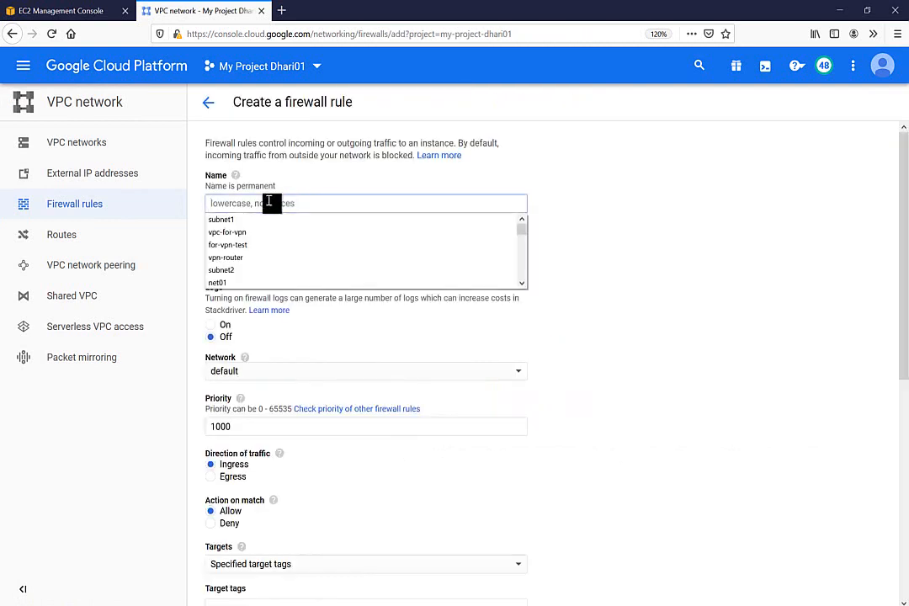
text(for-)
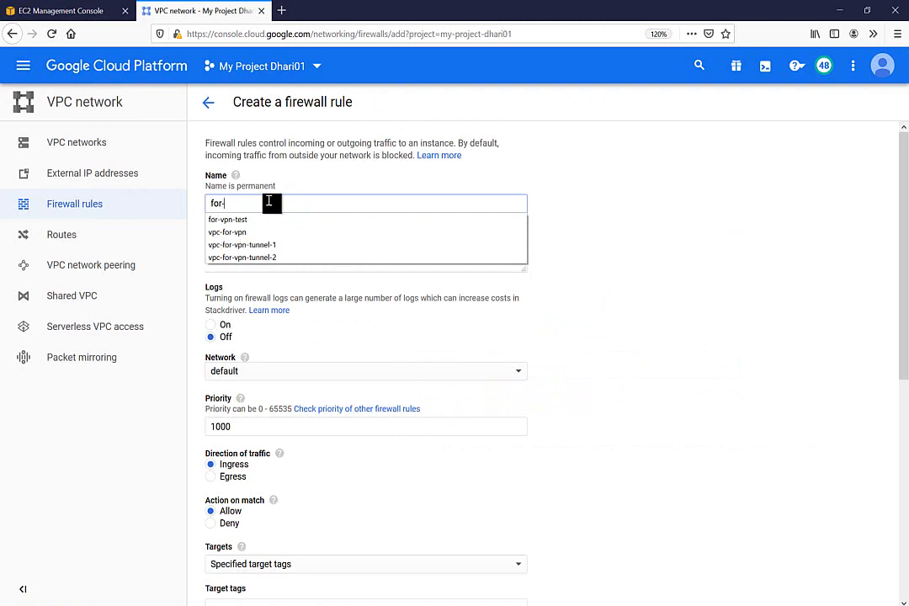
text(vpn0)
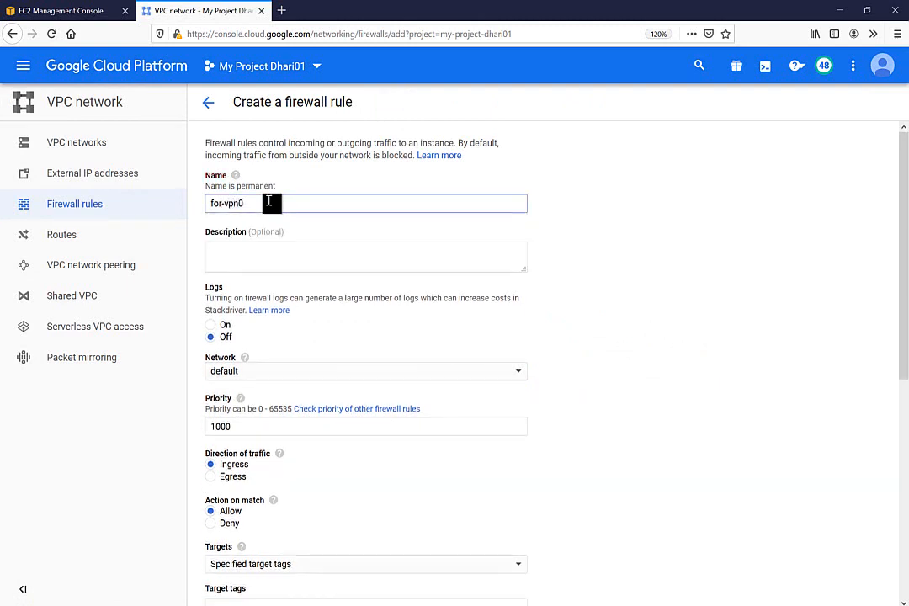
text(-test)
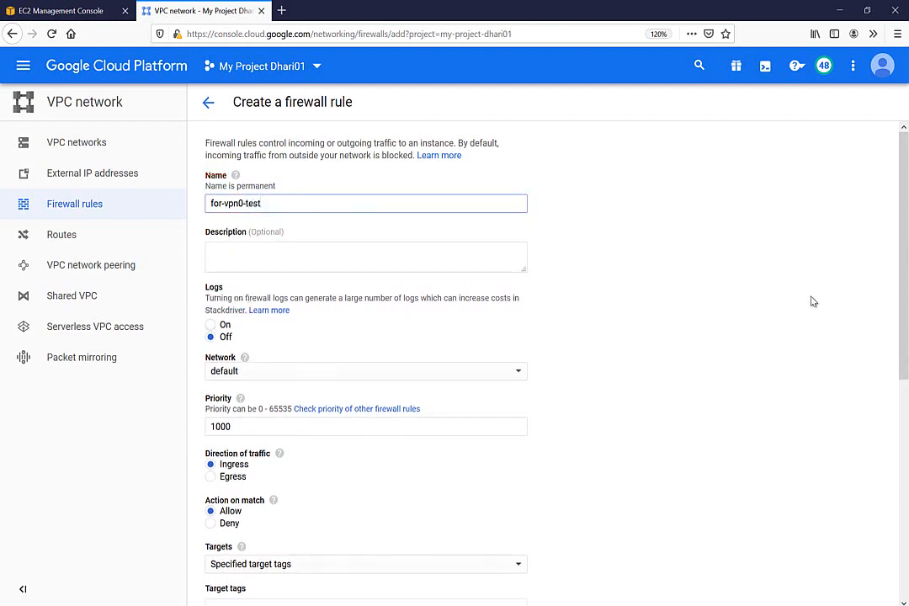
scroll(724, 244, down, 4)
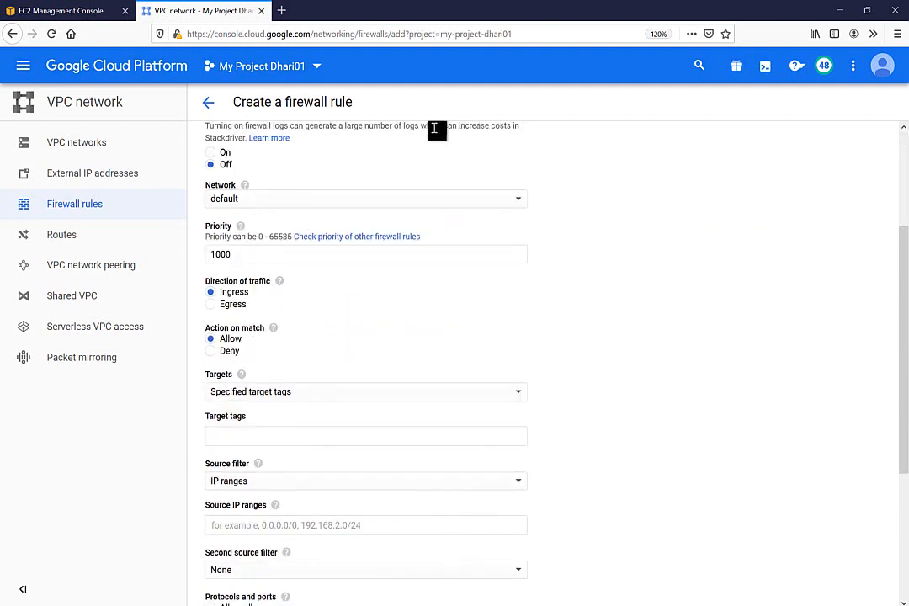
click(269, 202)
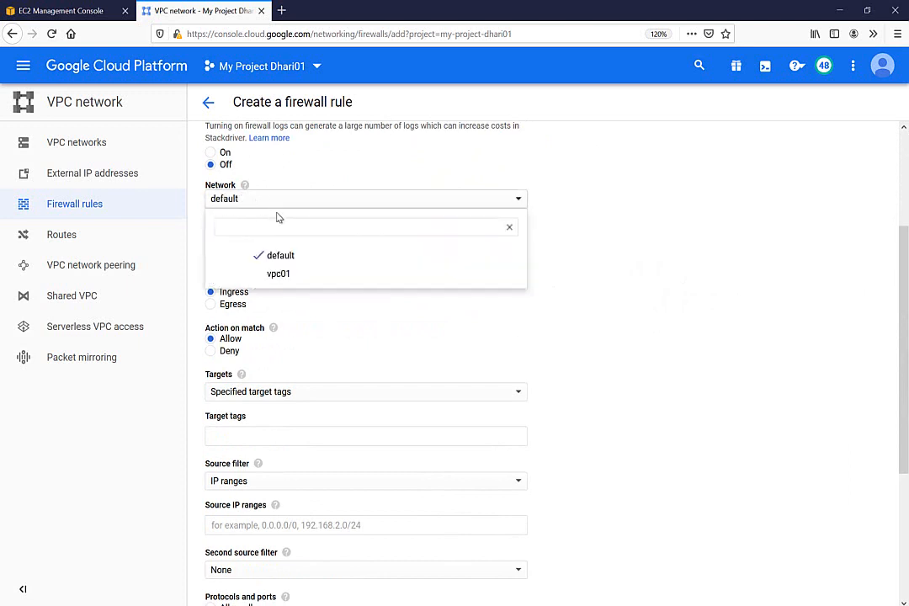
click(279, 278)
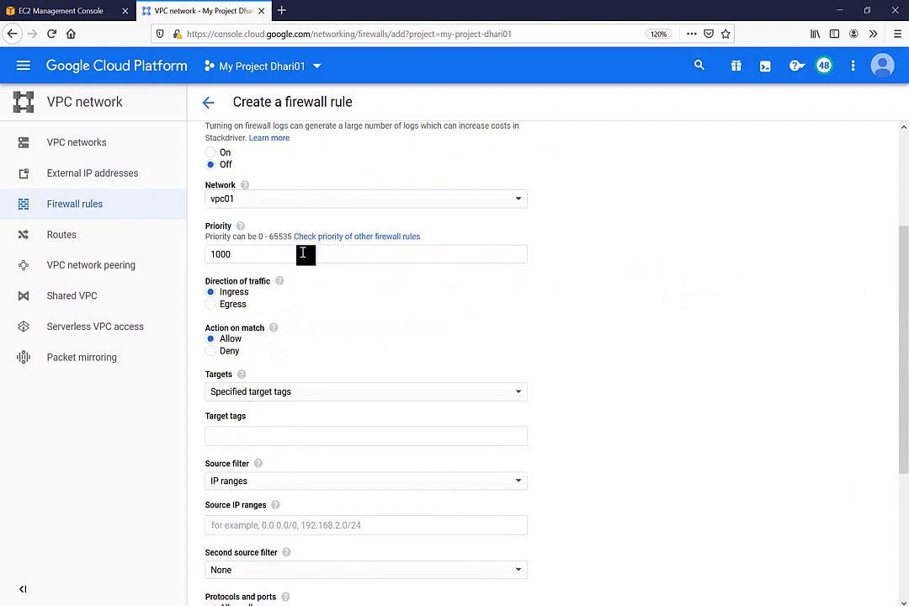
Step: Target all instances, set source range 0.0.0.0/0, allow all protocols, and create the rule
scroll(661, 362, down, 2)
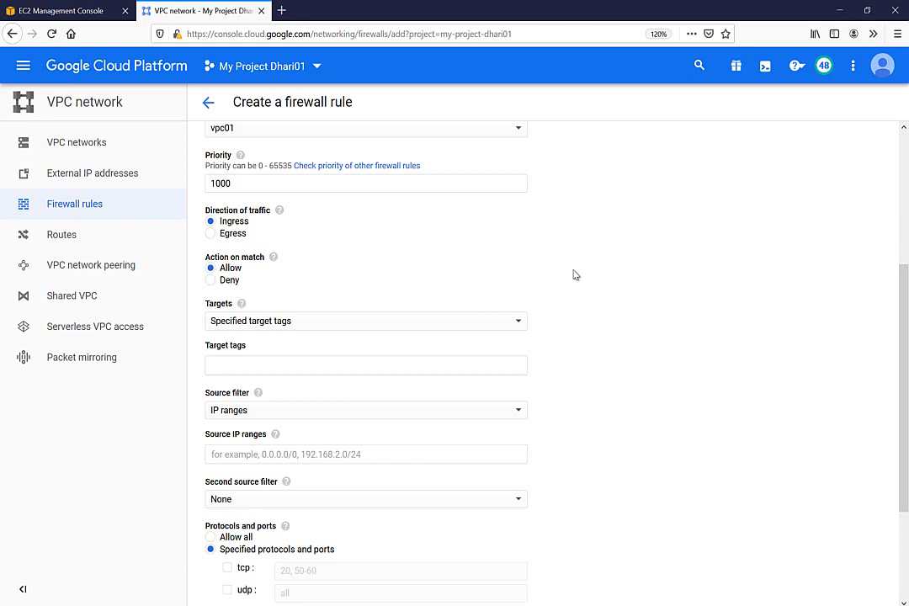
scroll(666, 280, down, 1)
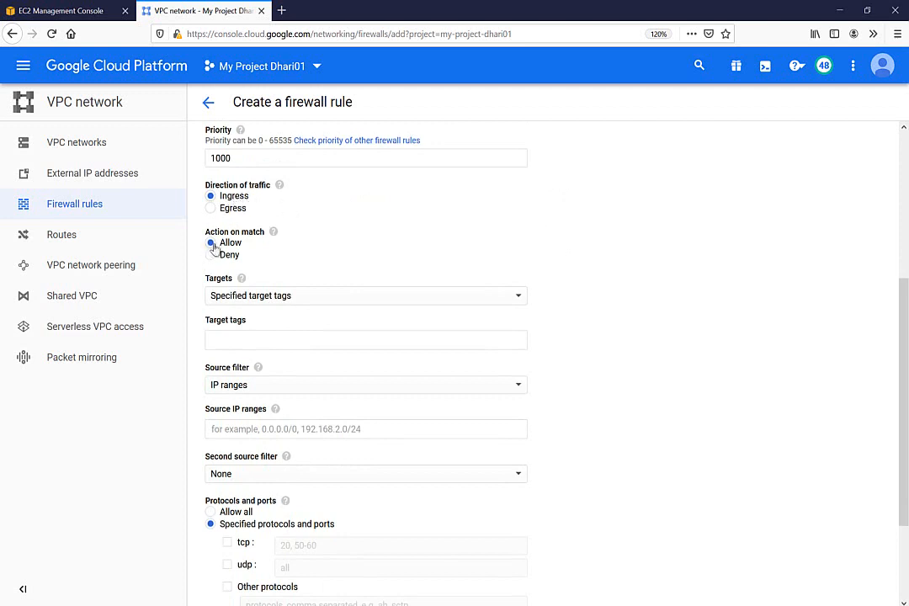
click(255, 298)
click(242, 282)
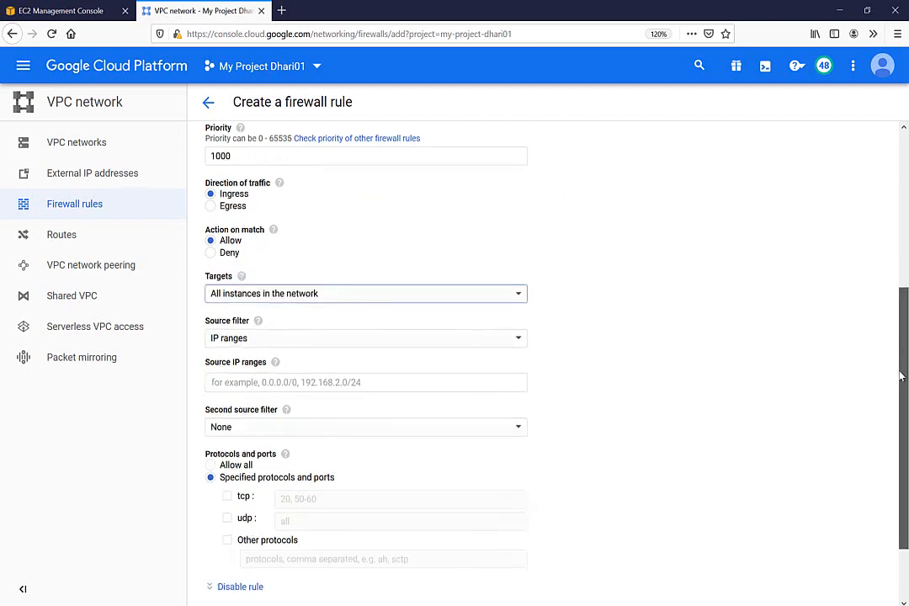
drag(899, 346, 899, 400)
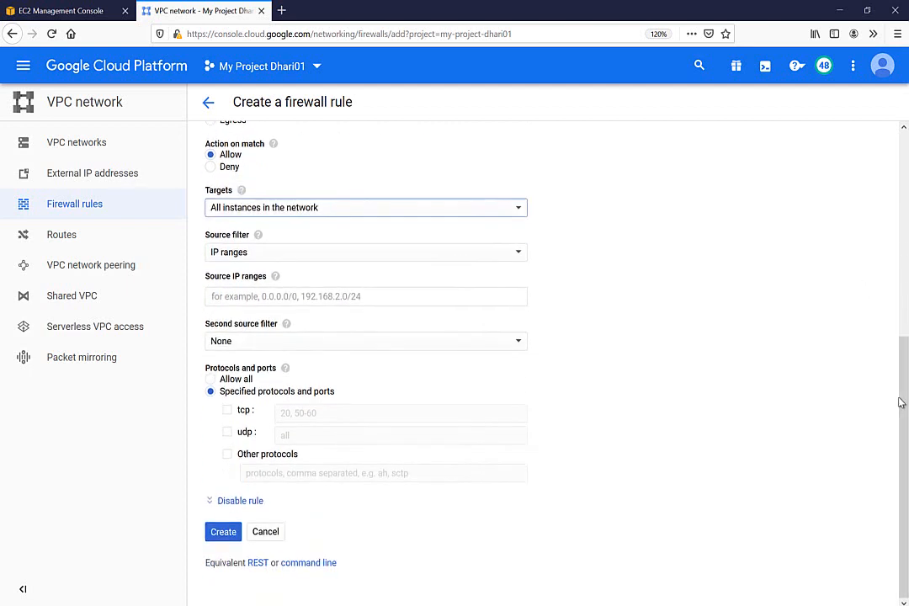
click(239, 297)
text(0.0.0)
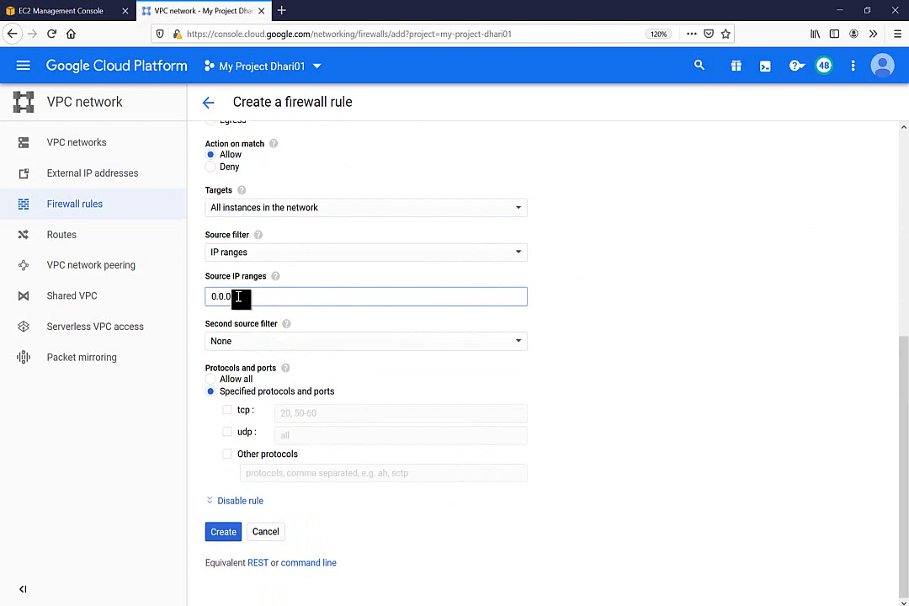
text(/0)
key(Return)
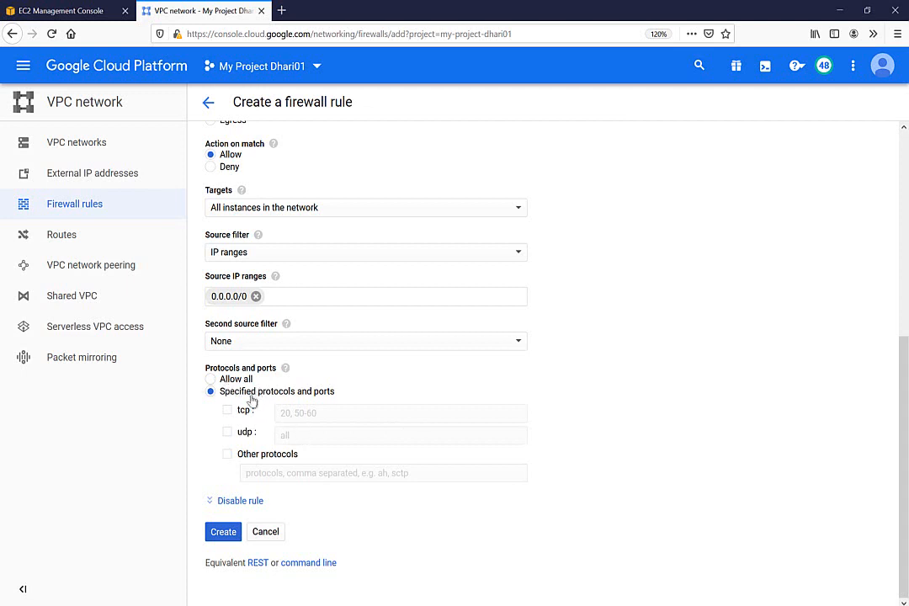
click(225, 381)
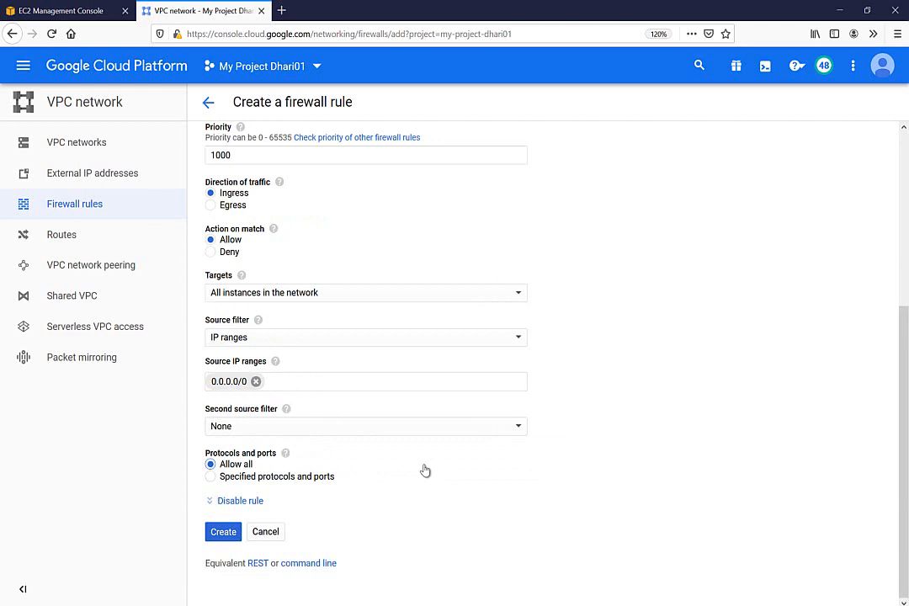
click(224, 533)
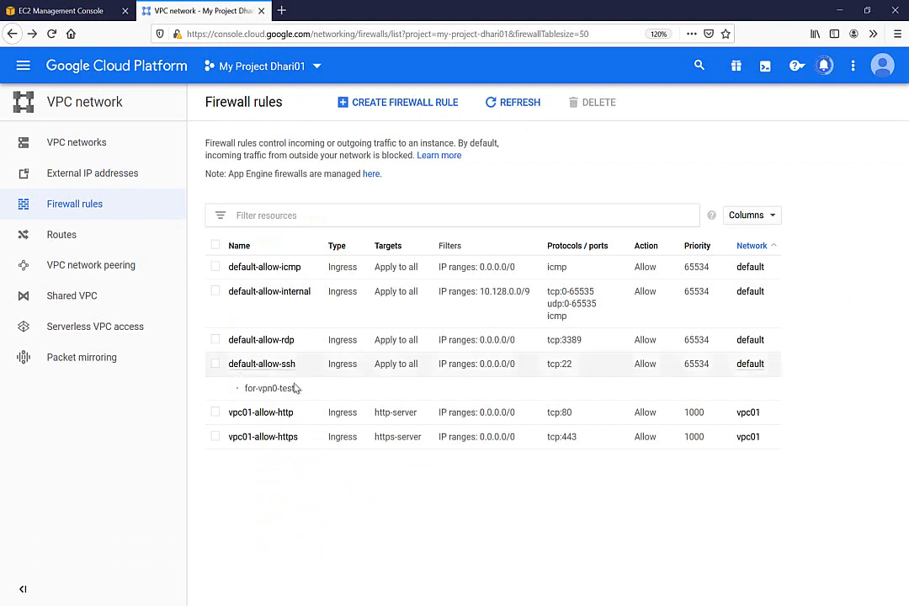
Step: Check that the EC2 ping to 10.10.10.3 now gets steady replies, then return to the firewall list
key(alt+Tab)
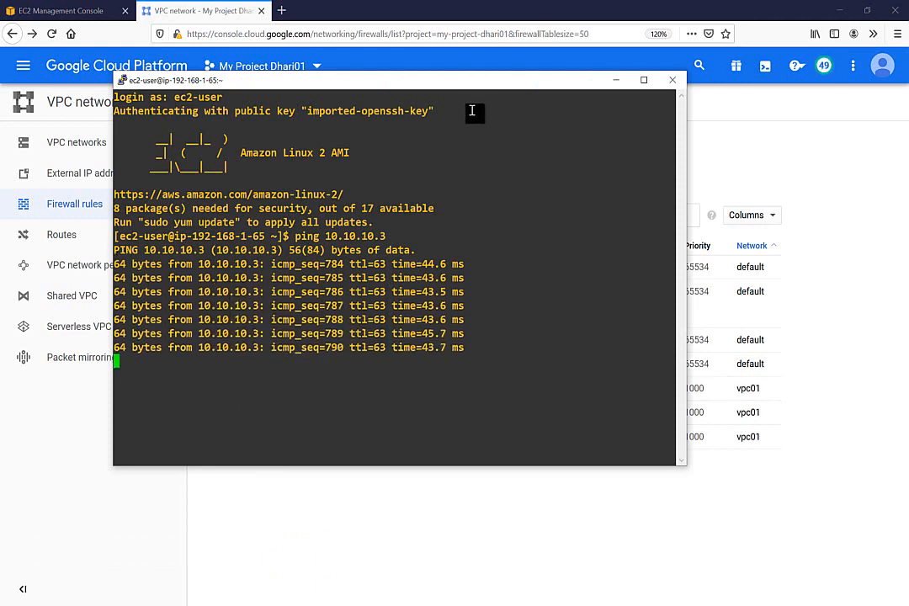
drag(463, 89, 484, 125)
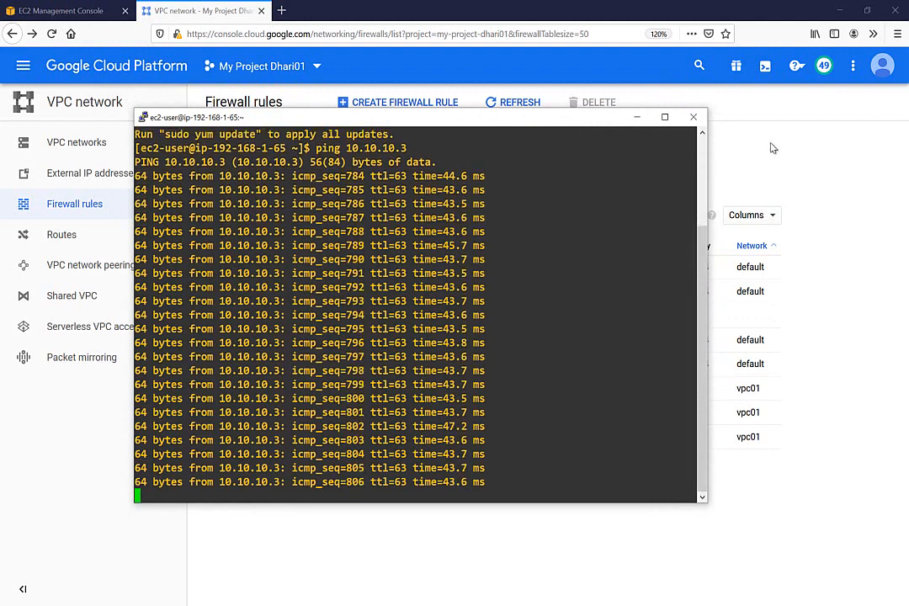
click(773, 148)
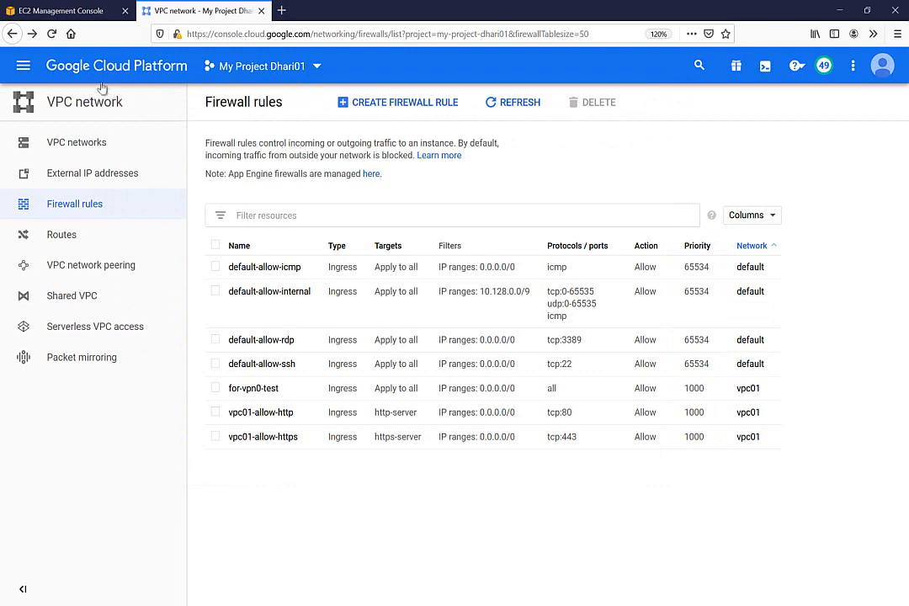
Step: Open a browser-window SSH session to vm1 from Compute Engine VM instances
click(23, 65)
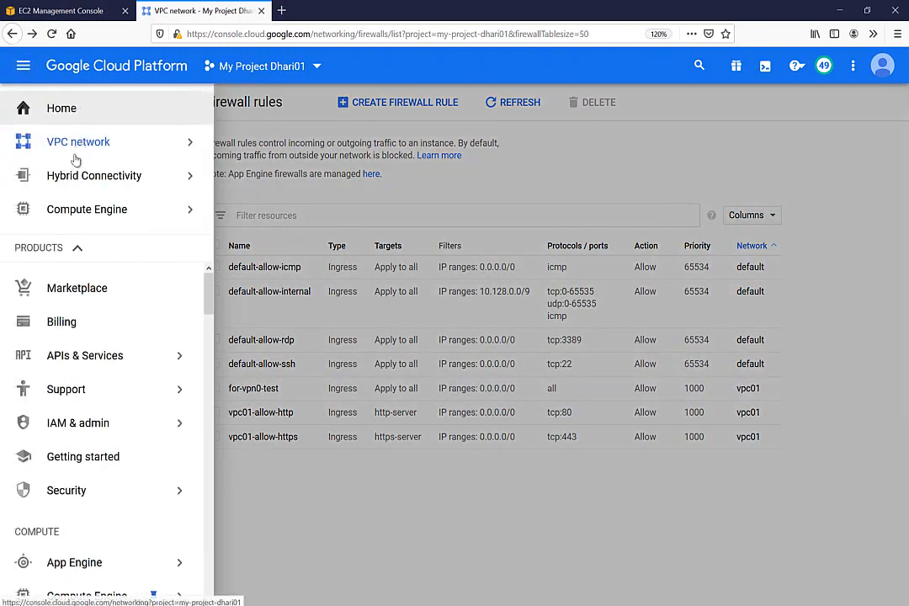
click(87, 212)
click(249, 224)
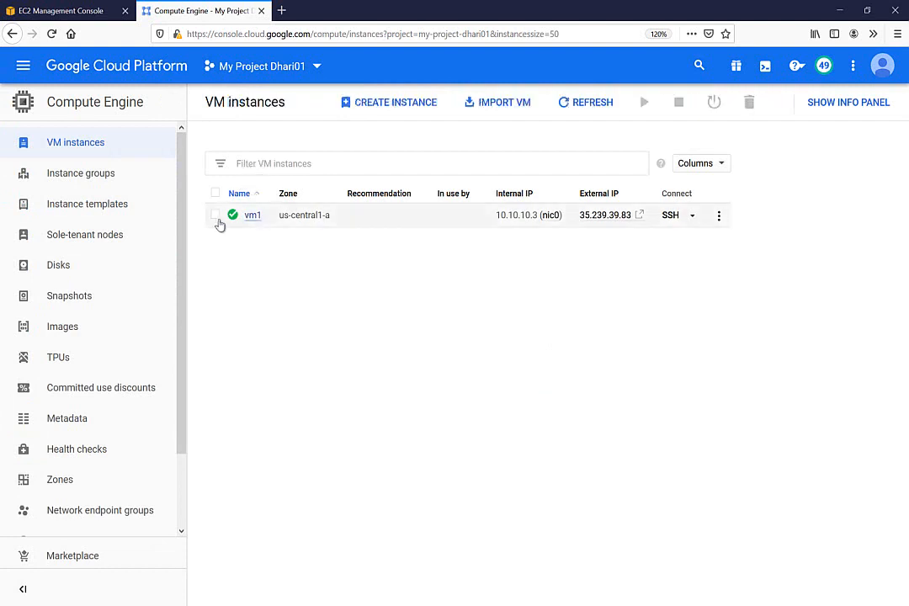
click(216, 215)
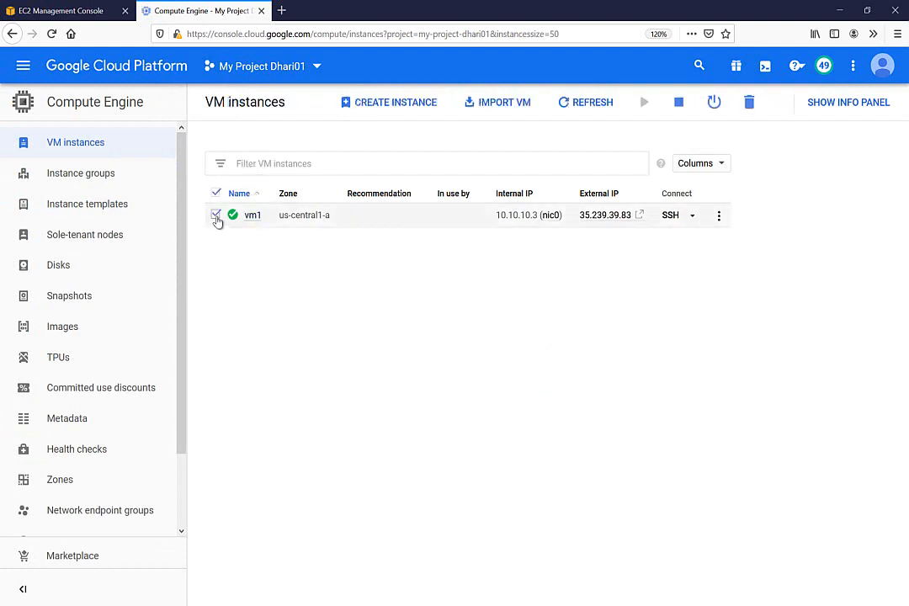
click(692, 217)
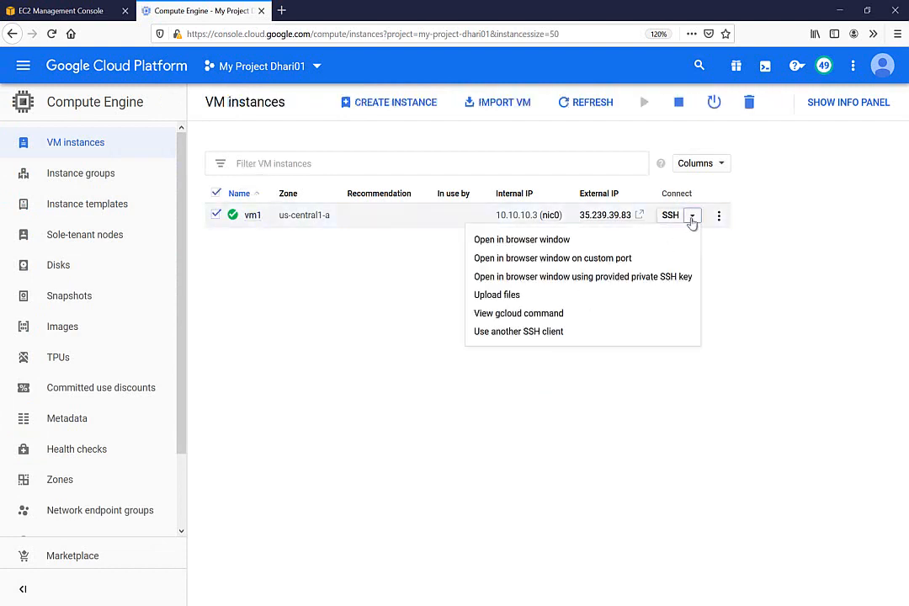
click(542, 240)
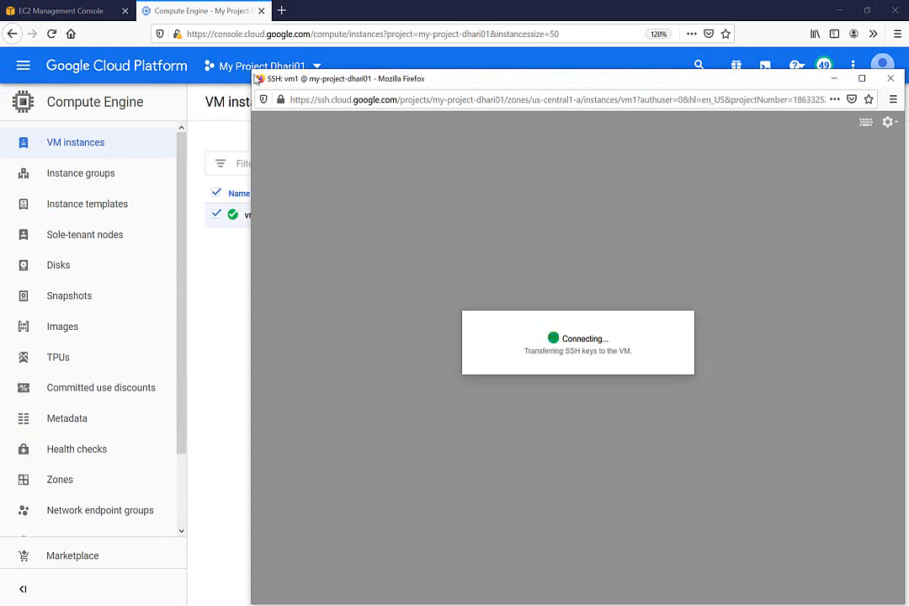
drag(257, 74, 345, 193)
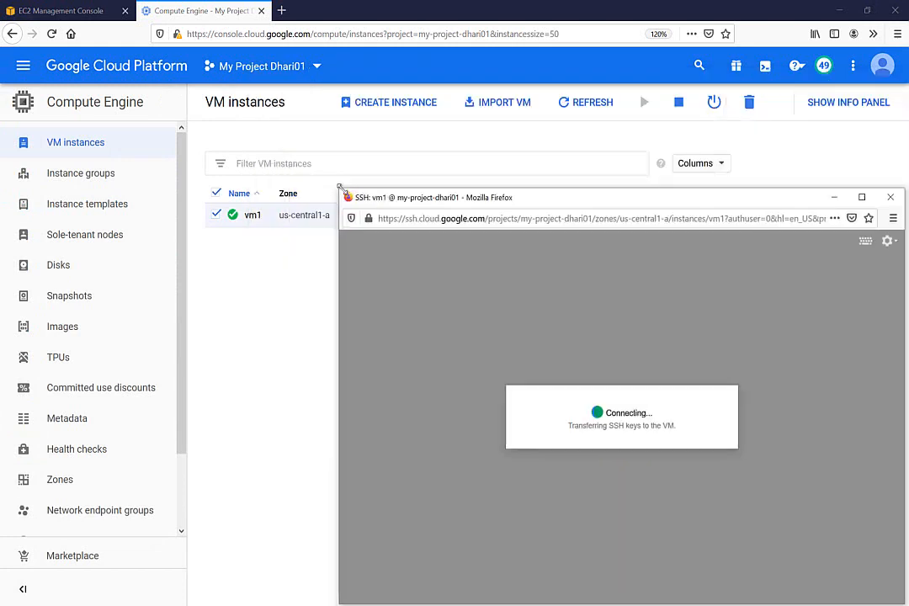
drag(512, 202, 438, 88)
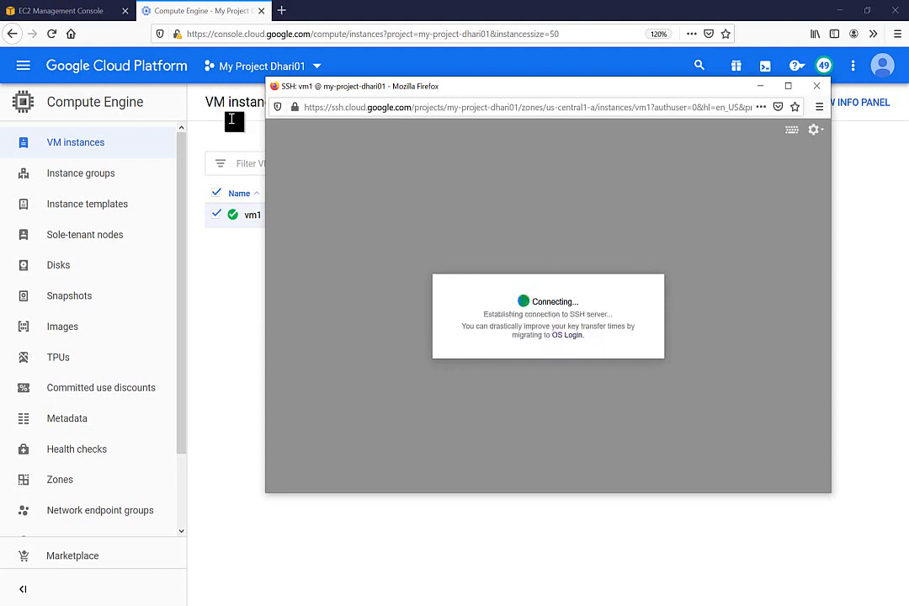
click(87, 14)
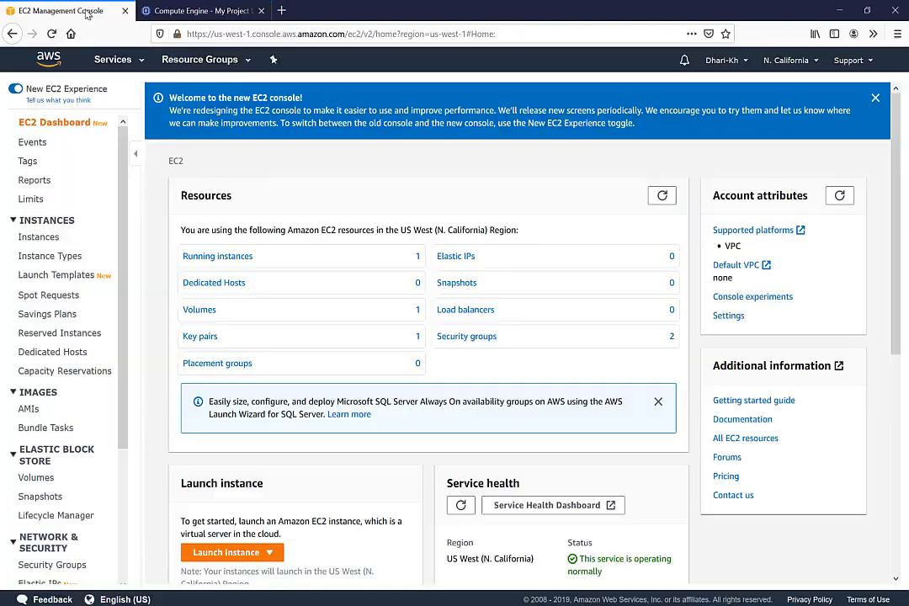
Step: Look up the EC2 instance's private IP 192.168.1.65 in the Instances list
click(50, 240)
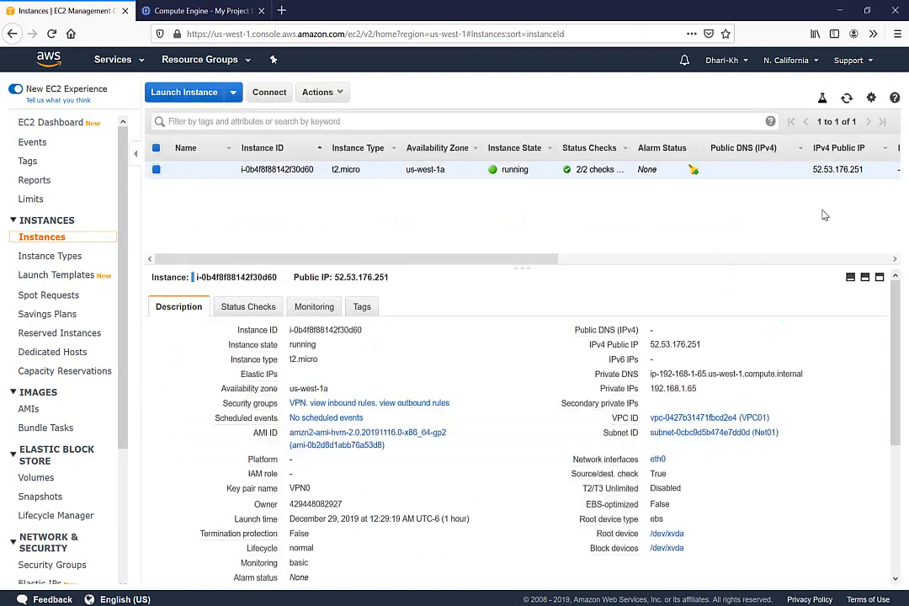
double_click(667, 388)
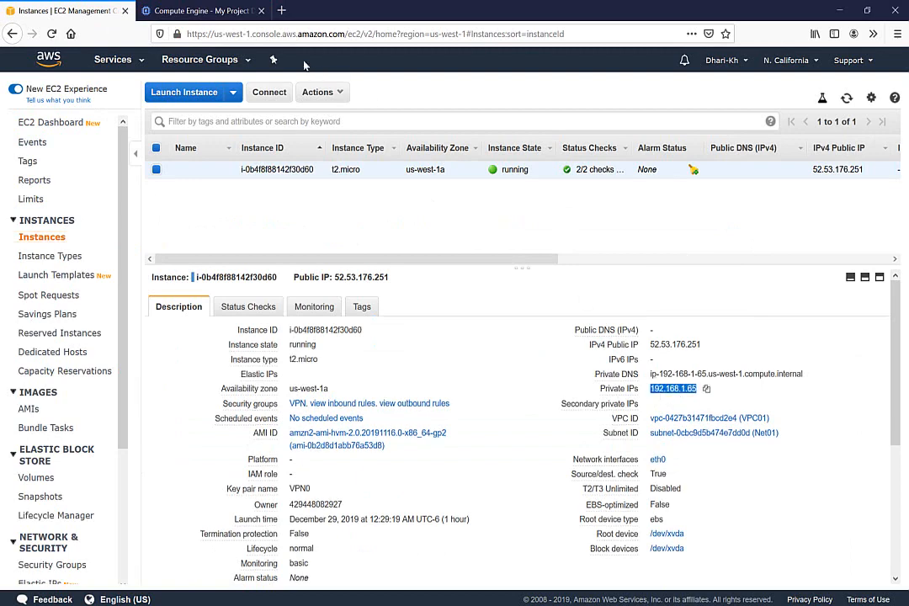
click(181, 15)
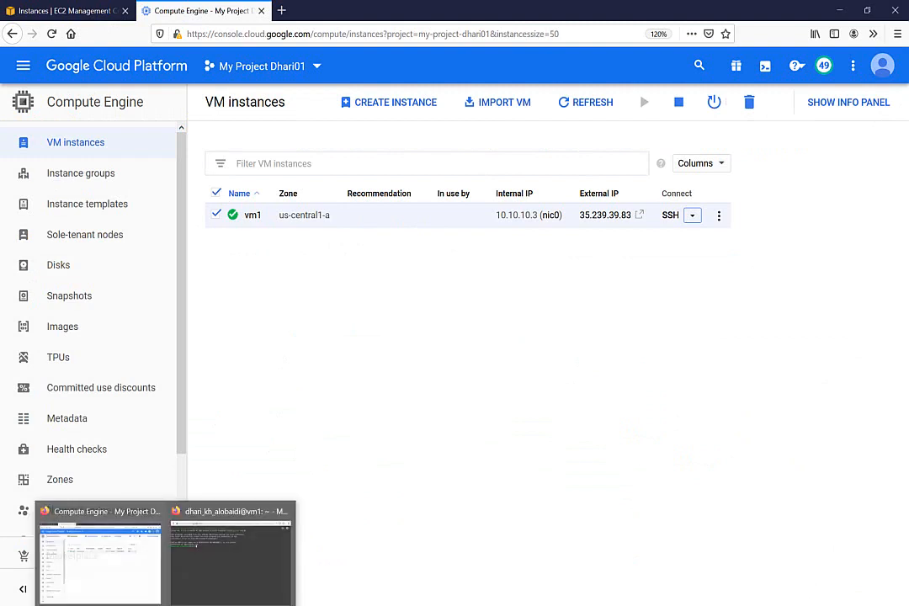
Step: Run ping 192.168.1.65 from vm1's SSH session
click(217, 581)
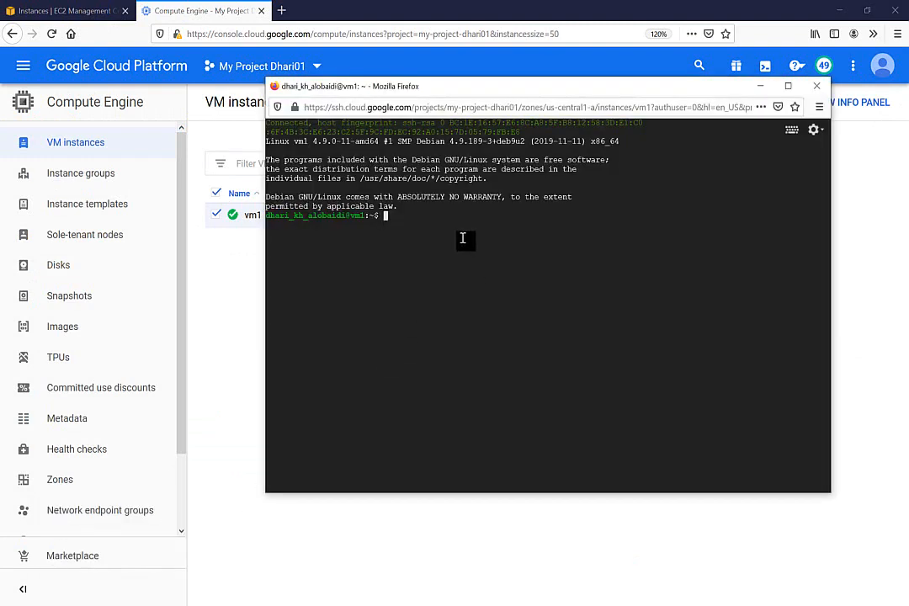
text(ping 192.168.1.65)
key(Return)
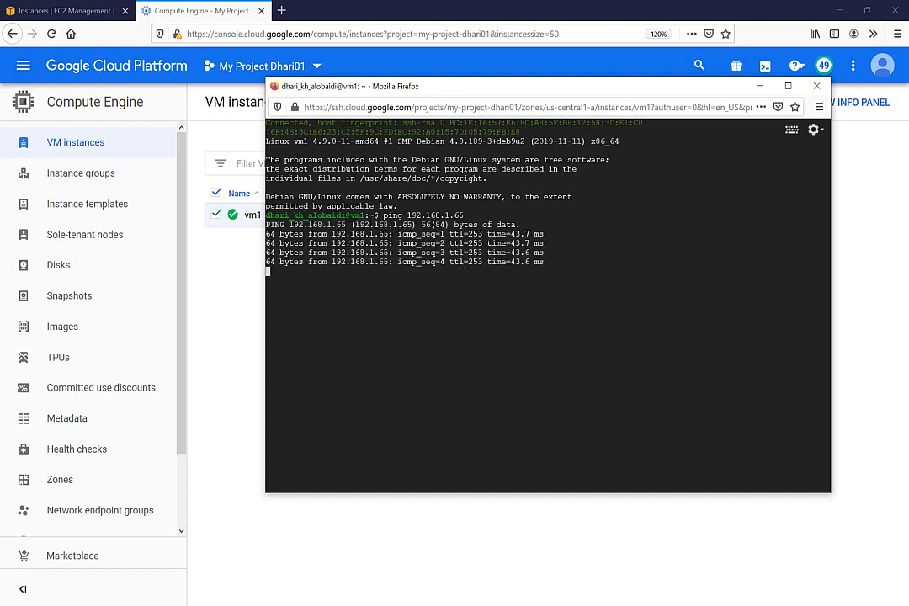
Step: Place the EC2 PuTTY window pinging 10.10.10.3 beside vm1's terminal
mouse_move(253, 604)
click(257, 547)
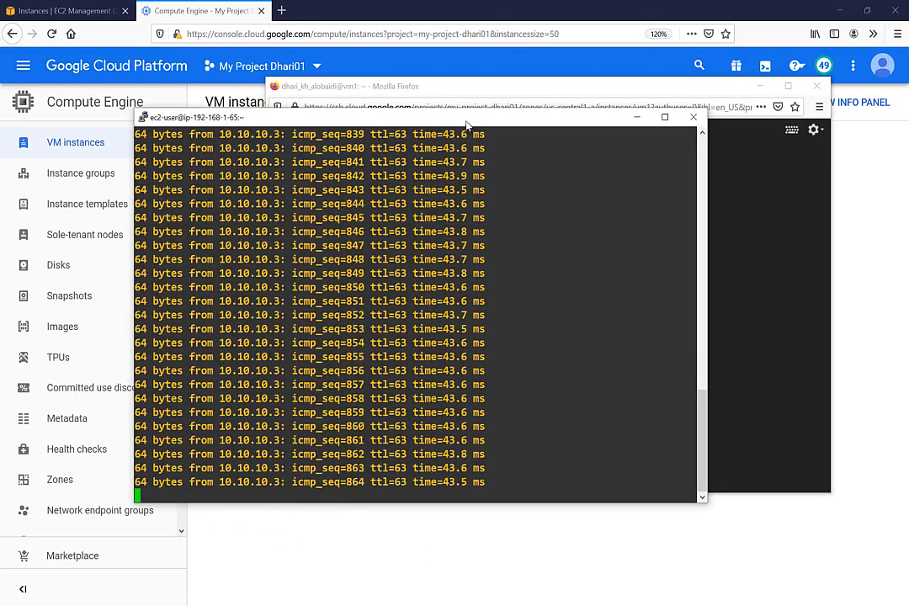
drag(467, 118, 353, 250)
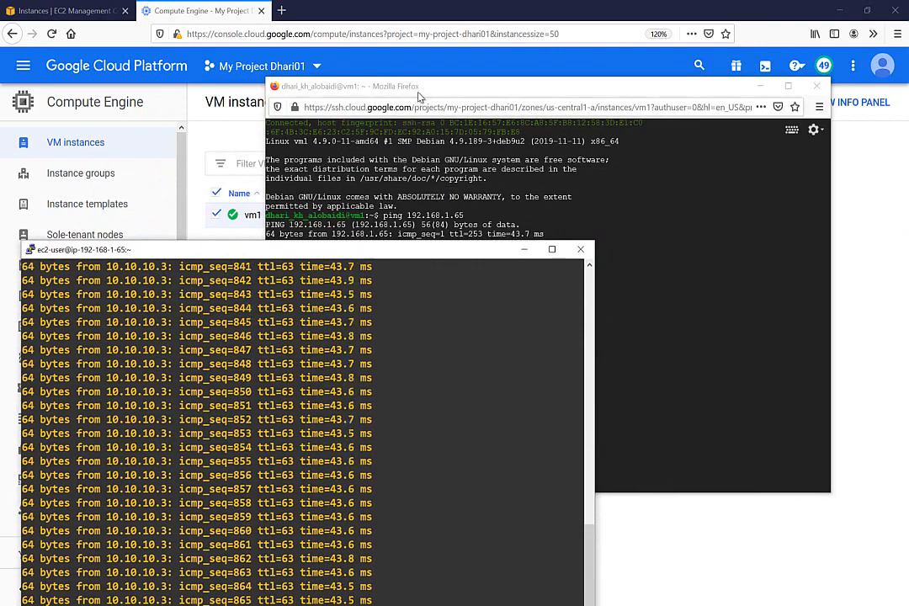
click(358, 87)
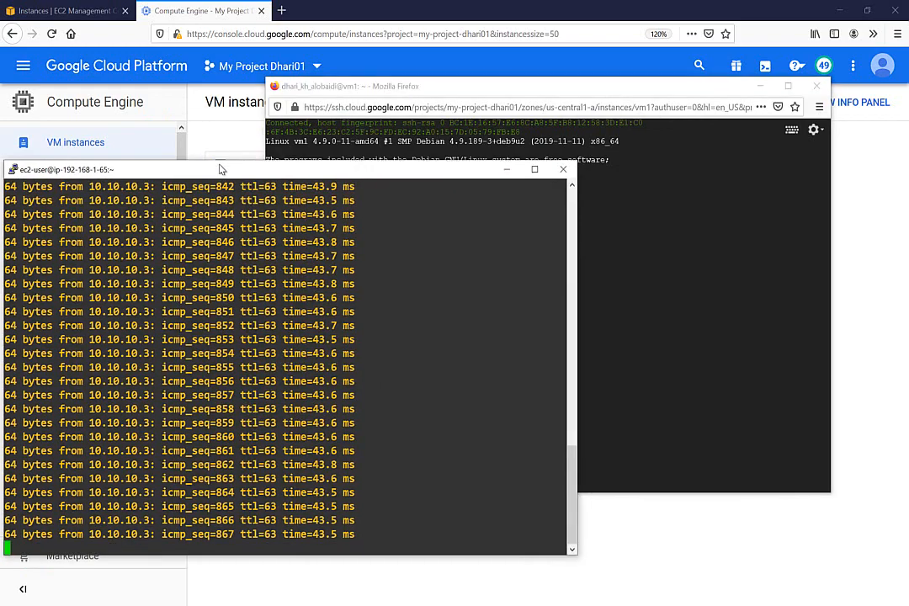